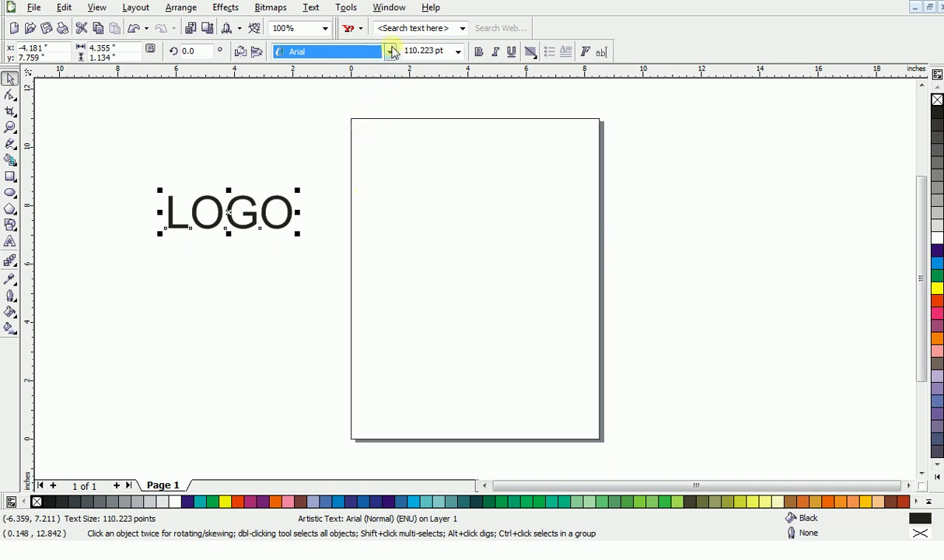
Set the font of the LOGO text to BankGothic Lt BT.
{"action": "left_click", "coordinate": [390, 51]}
{"action": "mouse_move", "coordinate": [328, 160]}
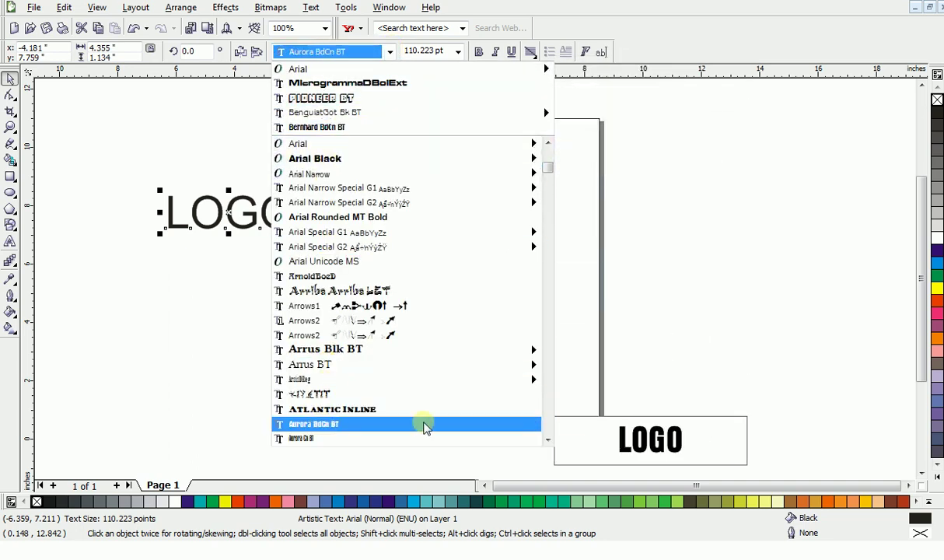
{"action": "scroll", "coordinate": [543, 439], "scroll_direction": "down", "scroll_amount": 7}
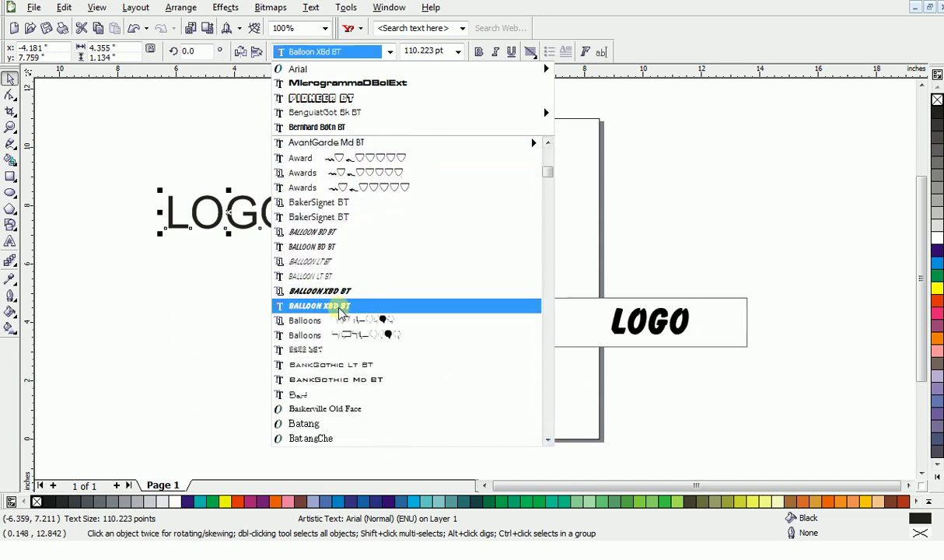
{"action": "left_click", "coordinate": [327, 364]}
Give the LOGO text a black outline 8.0 pt wide.
{"action": "key", "text": "z"}
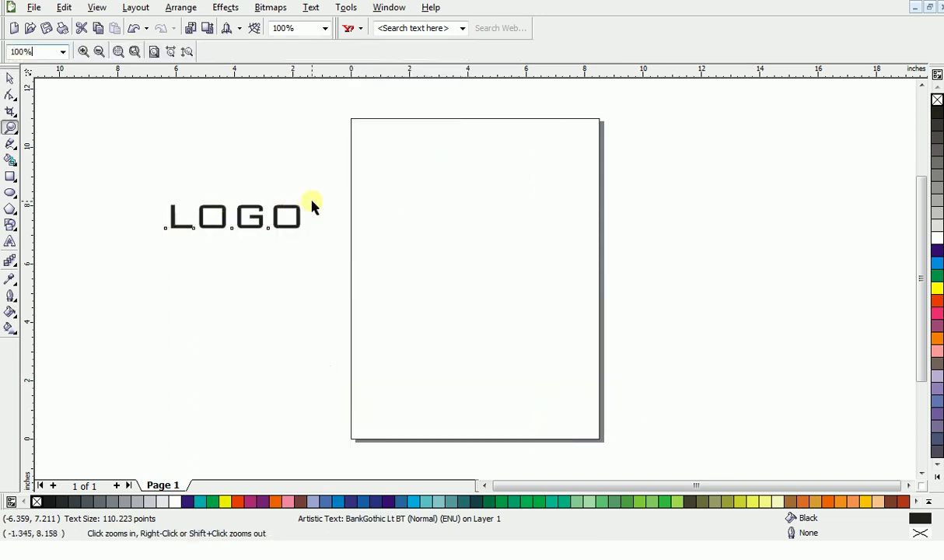
{"action": "left_click_drag", "start_coordinate": [326, 169], "coordinate": [201, 237]}
{"action": "key", "text": "space"}
{"action": "left_click", "coordinate": [365, 256]}
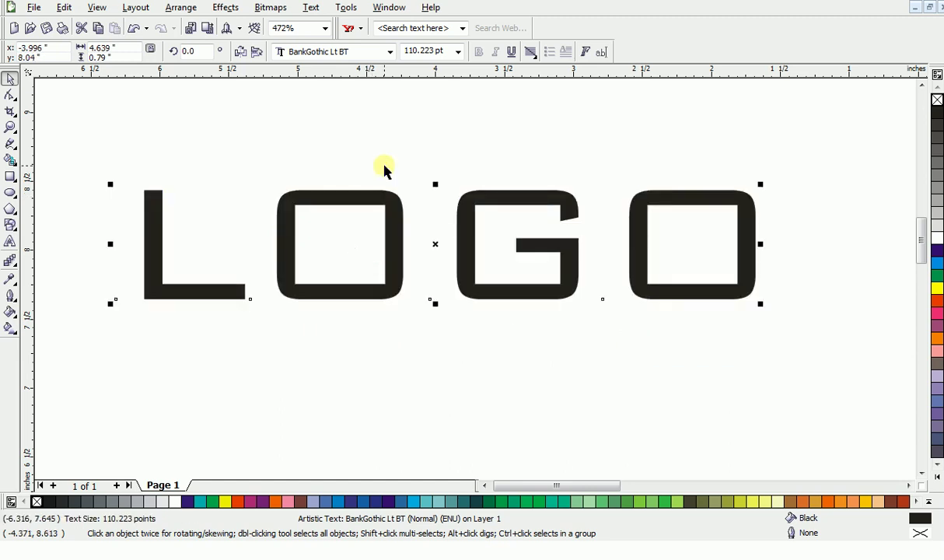
{"action": "key", "text": "F12"}
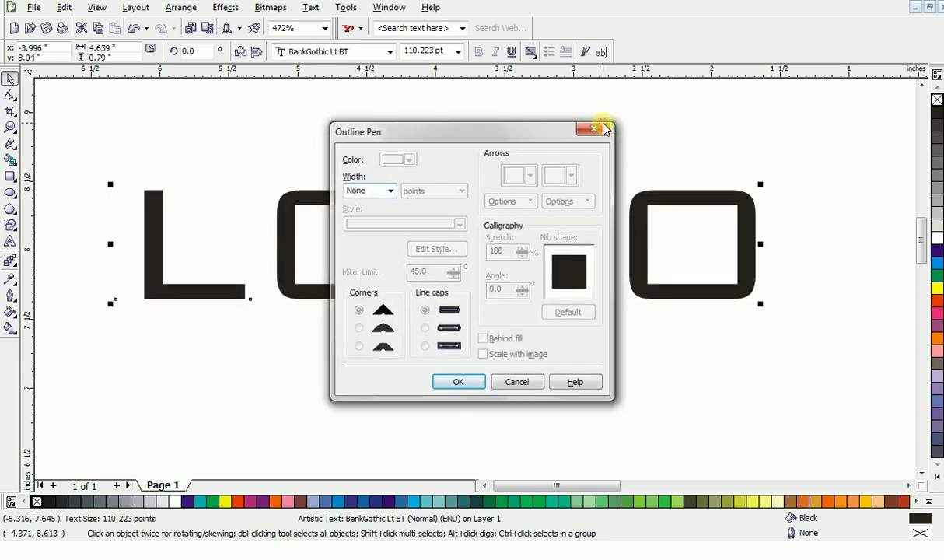
{"action": "left_click", "coordinate": [594, 127]}
{"action": "double_click", "coordinate": [793, 533]}
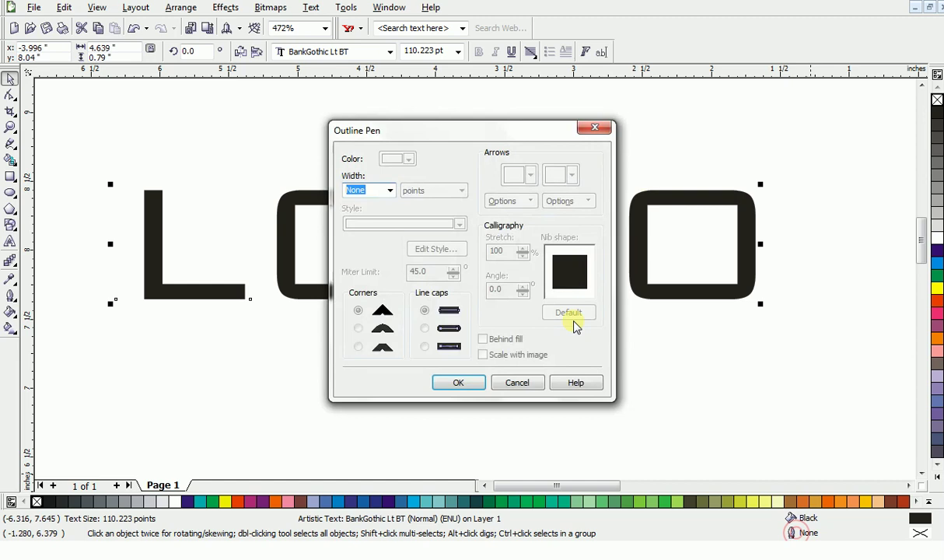
{"action": "left_click", "coordinate": [391, 190]}
{"action": "left_click", "coordinate": [356, 255]}
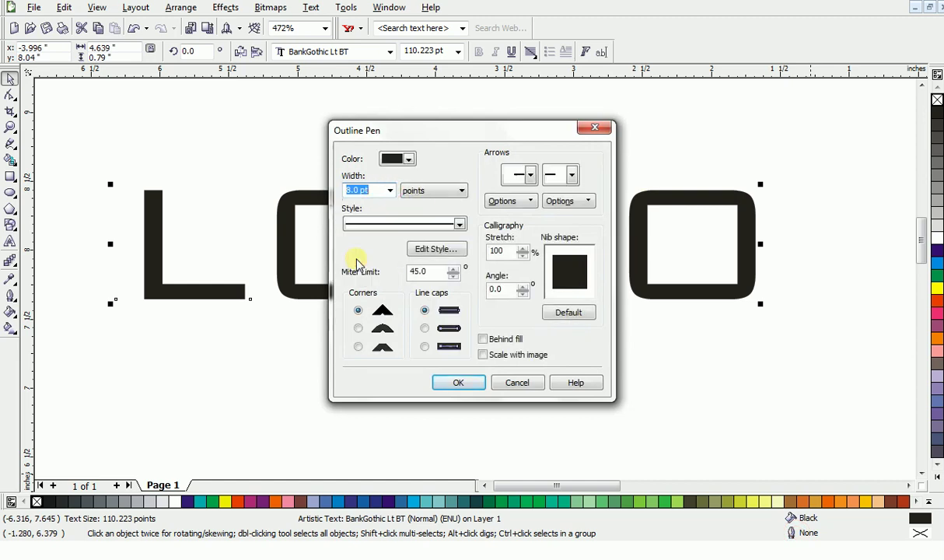
{"action": "left_click", "coordinate": [459, 382]}
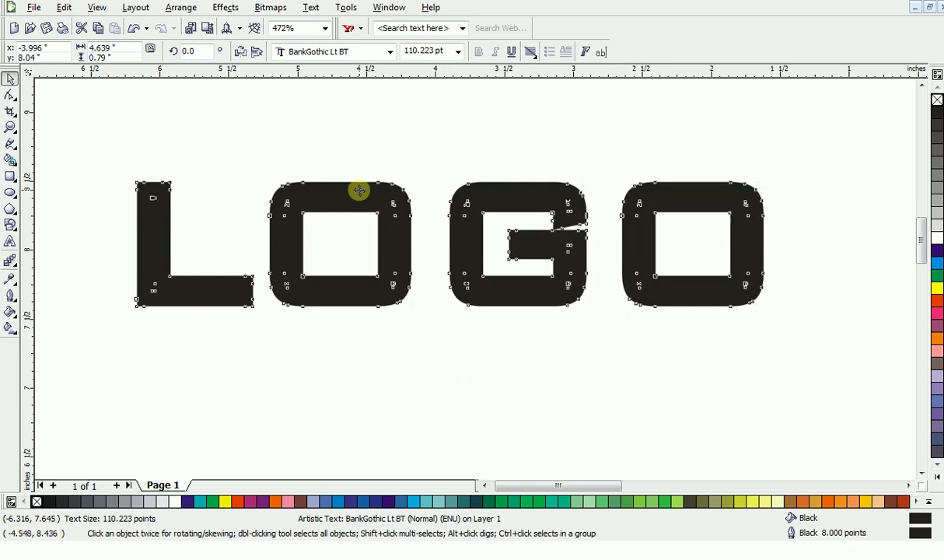
Convert the thick outline to objects and weld all the LOGO pieces into a single curve.
{"action": "key", "text": "ctrl+q"}
{"action": "left_click", "coordinate": [329, 148]}
{"action": "left_click_drag", "start_coordinate": [108, 142], "coordinate": [826, 387]}
{"action": "left_click", "coordinate": [384, 51]}
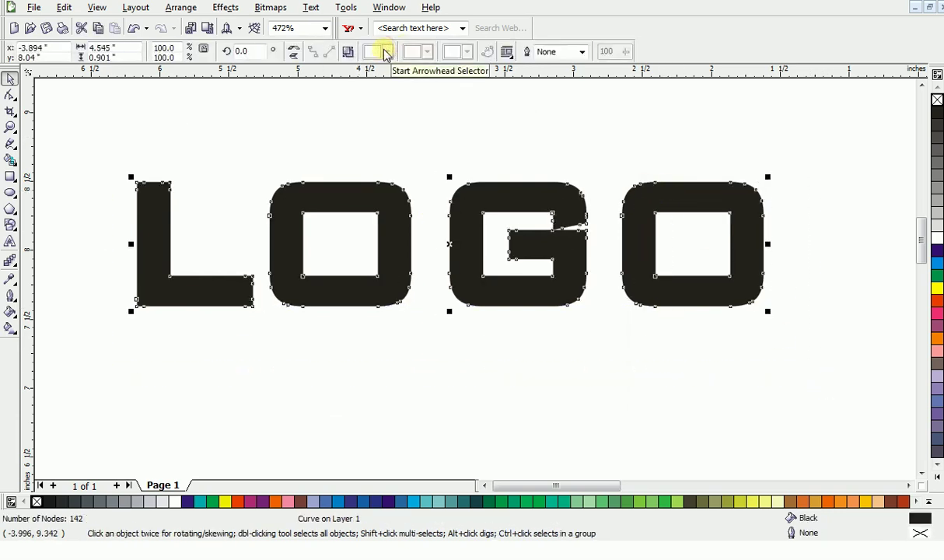
Square off the slanted upper edge of the G's gap by deleting its extra nodes and raising the outer corner node.
{"action": "key", "text": "z"}
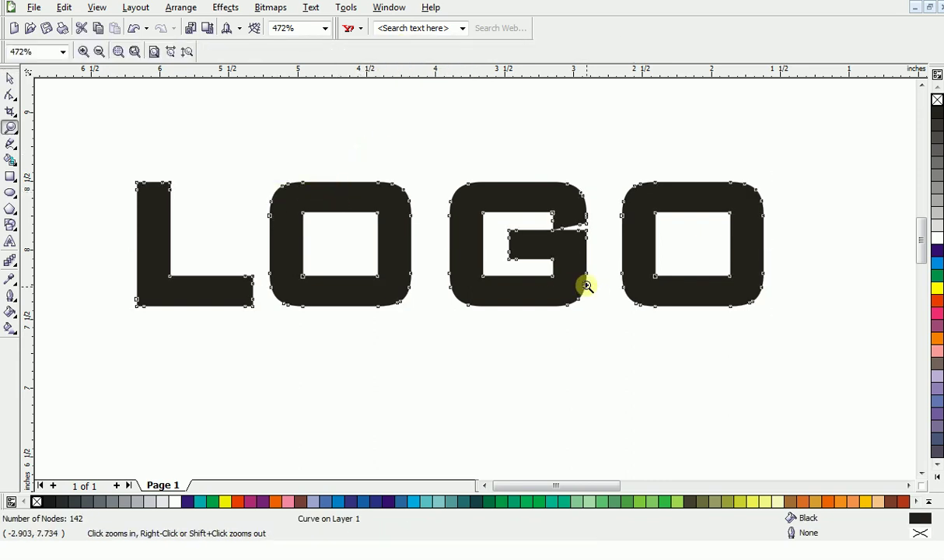
{"action": "left_click_drag", "start_coordinate": [560, 224], "coordinate": [519, 243]}
{"action": "key", "text": "space"}
{"action": "key", "text": "F10"}
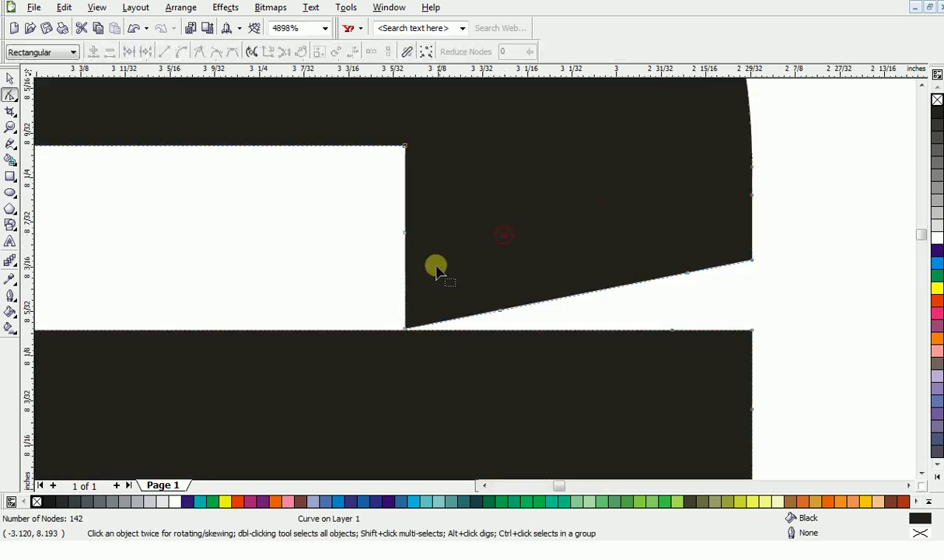
{"action": "double_click", "coordinate": [402, 329]}
{"action": "double_click", "coordinate": [502, 309]}
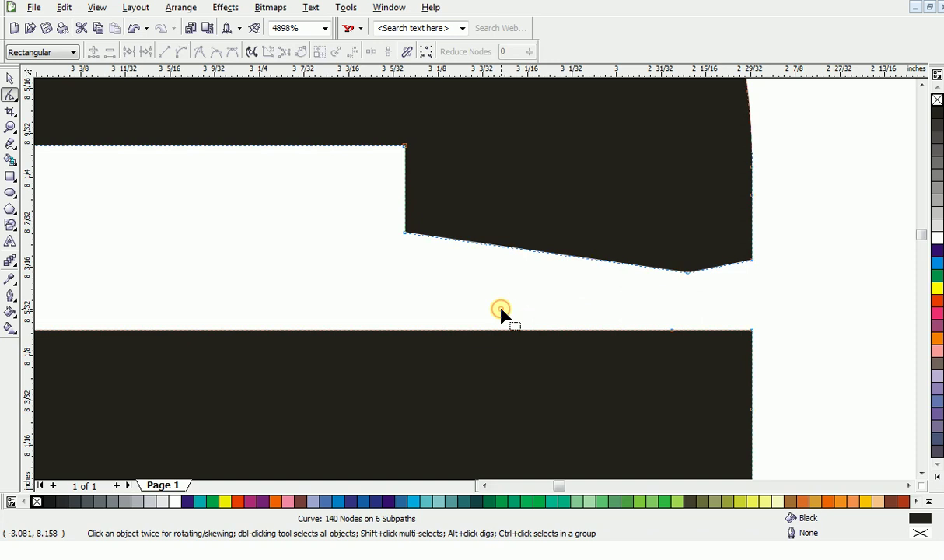
{"action": "double_click", "coordinate": [687, 273]}
{"action": "left_click_drag", "start_coordinate": [752, 260], "coordinate": [752, 232]}
{"action": "key", "text": "space"}
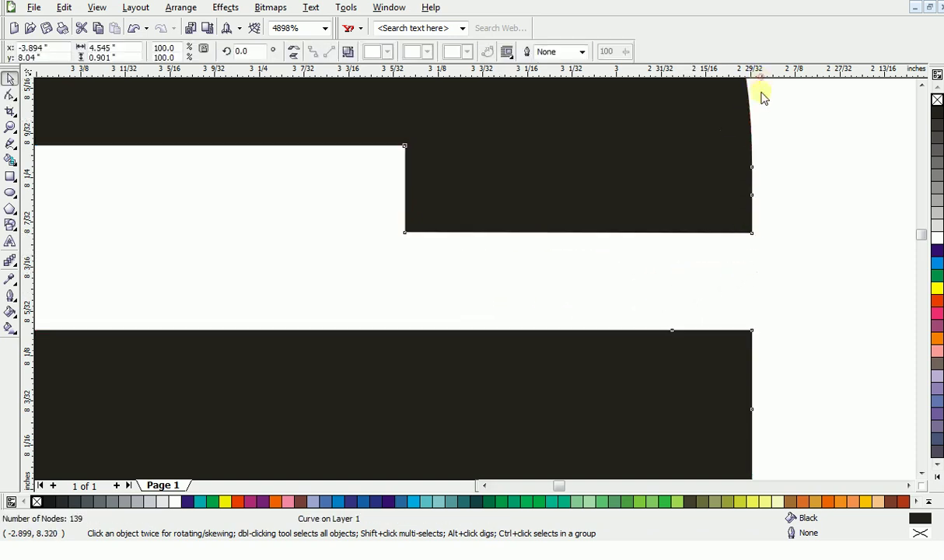
Place a horizontal guideline at about 8.204 inches, just below the upper edge of the G's gap.
{"action": "mouse_move", "coordinate": [760, 234]}
{"action": "left_mouse_down"}
{"action": "mouse_move", "coordinate": [752, 91]}
{"action": "mouse_move", "coordinate": [760, 243]}
{"action": "left_mouse_up"}
{"action": "key", "text": "z"}
{"action": "key", "text": "F4"}
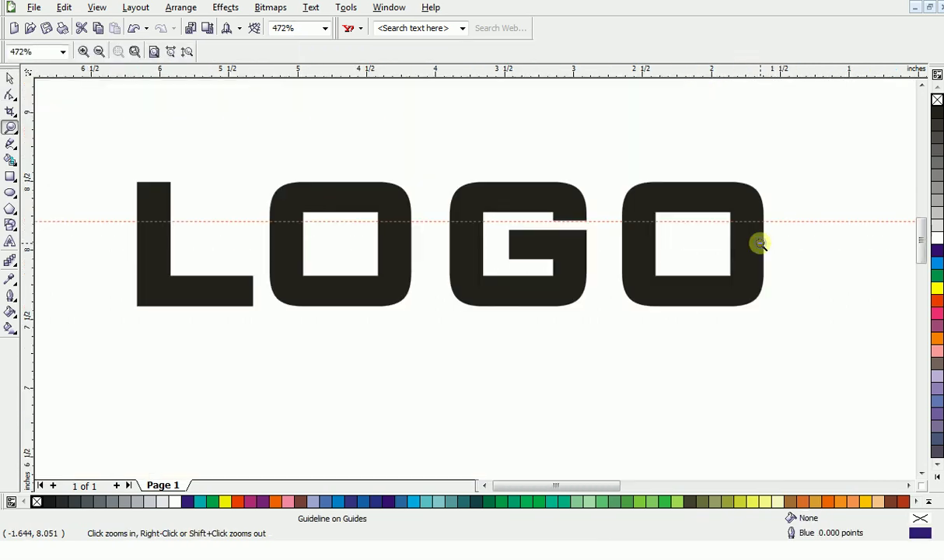
{"action": "key", "text": "space"}
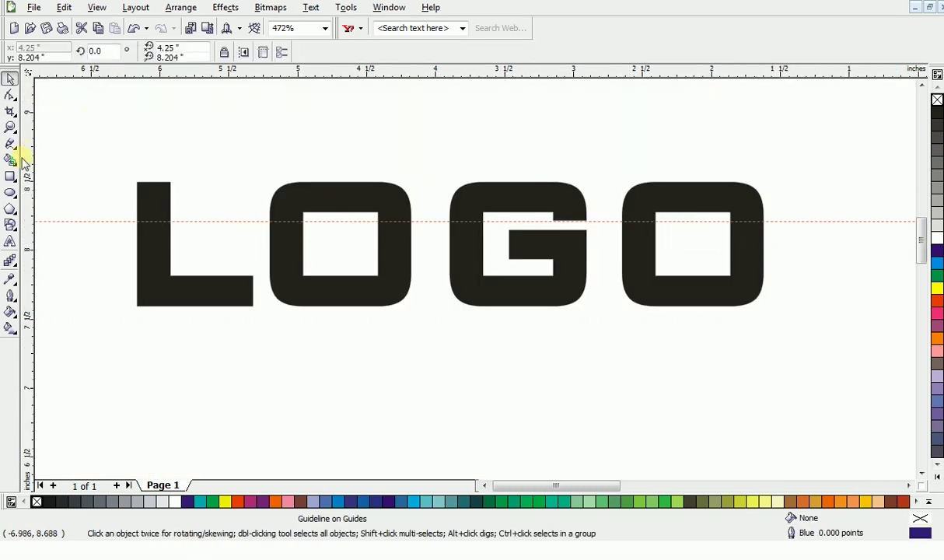
Draw a closed Bezier shape over the L's upper left, cutting diagonally from its top right corner to the guideline on its left edge.
{"action": "key", "text": "space"}
{"action": "left_click_drag", "start_coordinate": [68, 152], "coordinate": [253, 277]}
{"action": "key", "text": "space"}
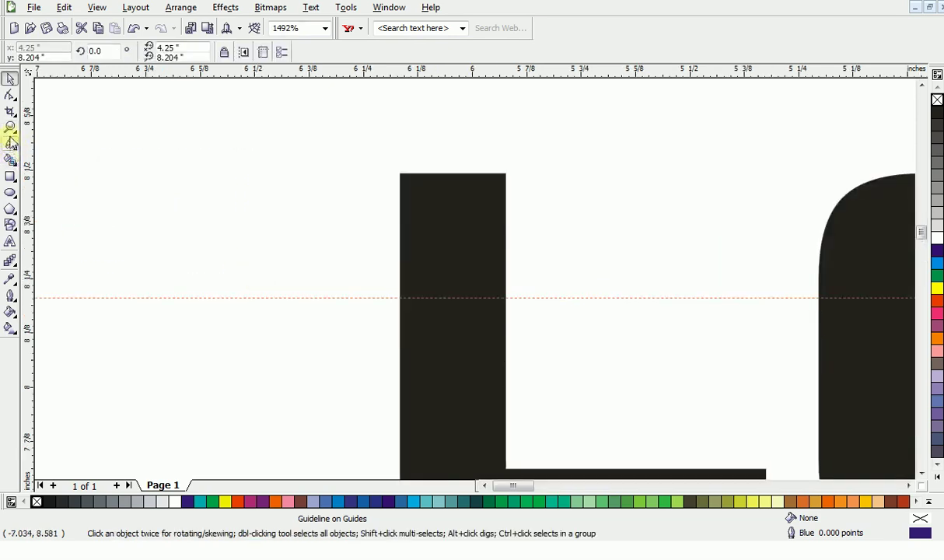
{"action": "left_click", "coordinate": [15, 150]}
{"action": "left_click", "coordinate": [55, 148]}
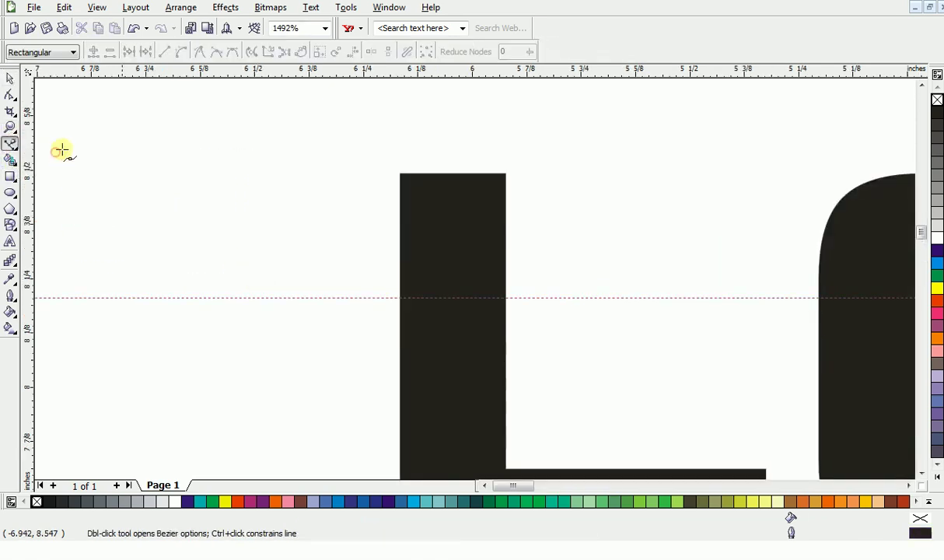
{"action": "left_click_drag", "start_coordinate": [505, 173], "coordinate": [532, 136]}
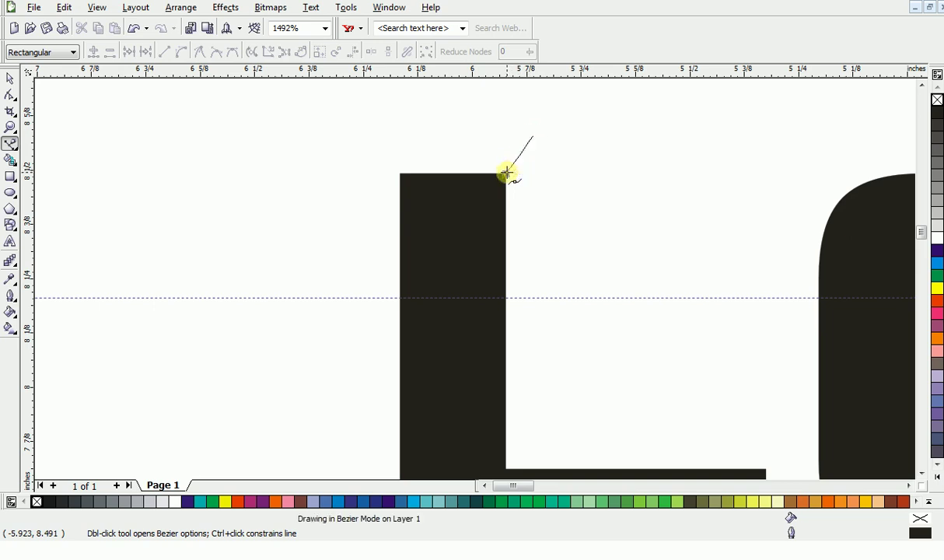
{"action": "left_click_drag", "start_coordinate": [398, 298], "coordinate": [315, 391]}
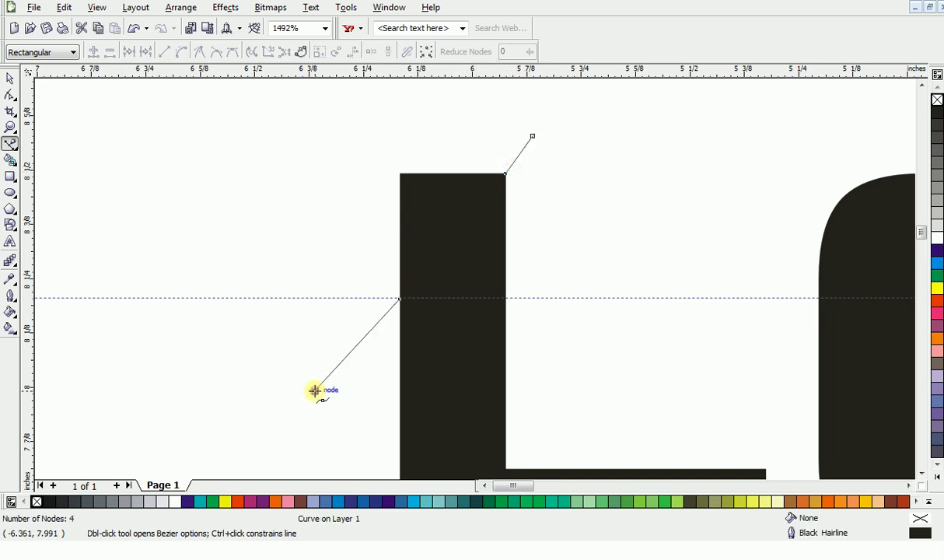
{"action": "left_click", "coordinate": [300, 216]}
{"action": "left_click", "coordinate": [301, 111]}
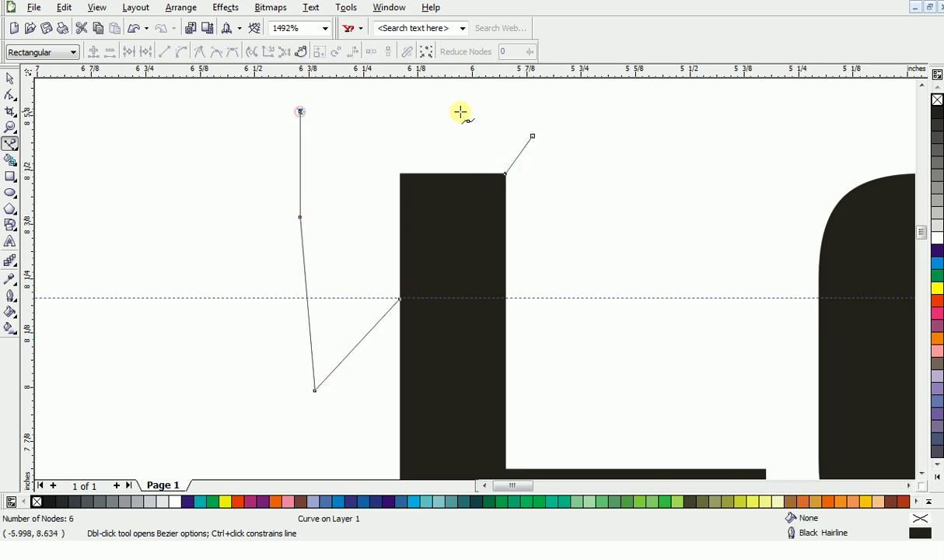
{"action": "left_click", "coordinate": [532, 136]}
Draw a closed Bezier shape around the first O's top, cutting from its left edge at the guideline via the inner top left corner to its upper right.
{"action": "key", "text": "z"}
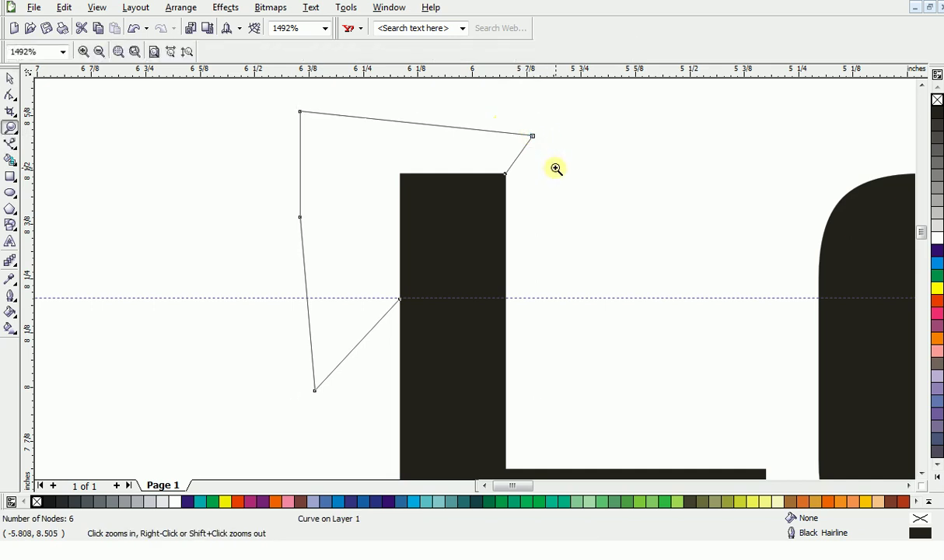
{"action": "right_click", "coordinate": [554, 166]}
{"action": "left_click_drag", "start_coordinate": [469, 151], "coordinate": [249, 234]}
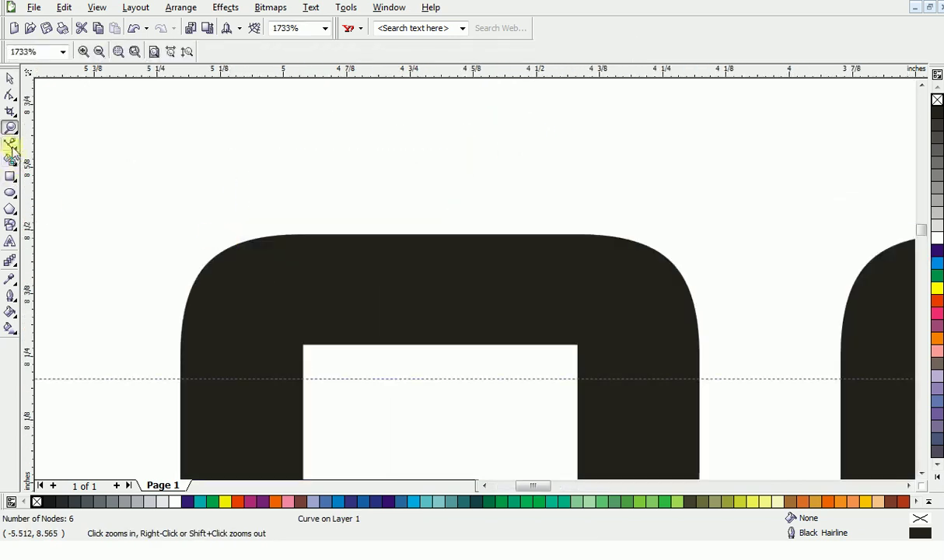
{"action": "left_click", "coordinate": [10, 144]}
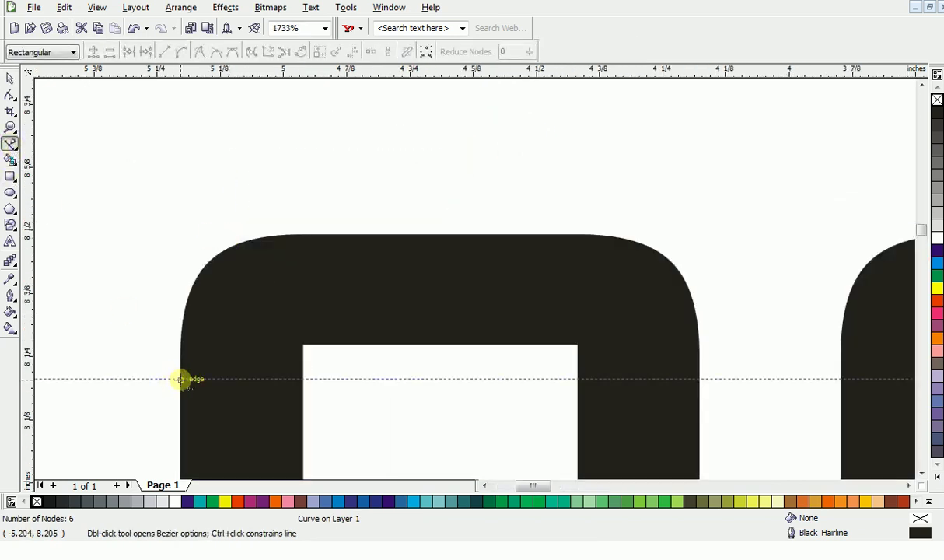
{"action": "left_click", "coordinate": [180, 379]}
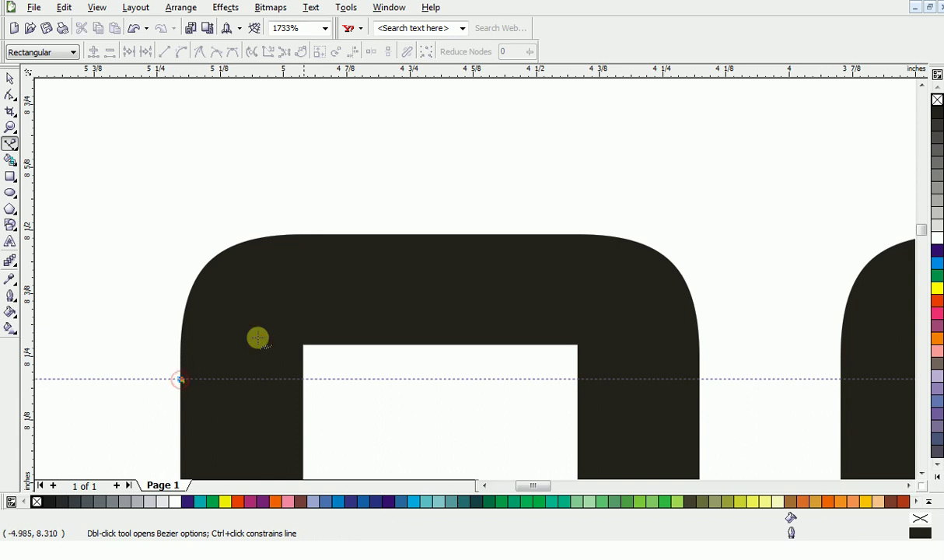
{"action": "left_click", "coordinate": [303, 345]}
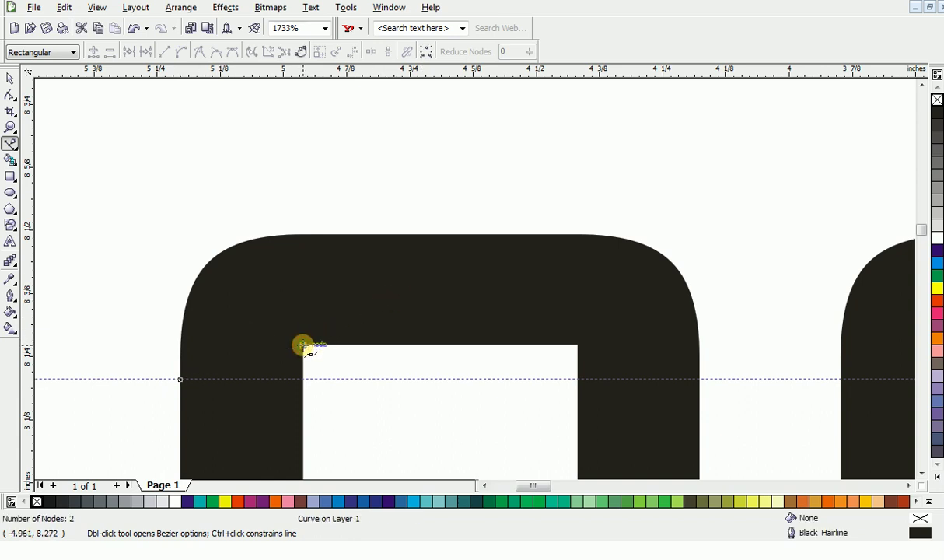
{"action": "left_click", "coordinate": [614, 237]}
{"action": "left_click_drag", "start_coordinate": [615, 237], "coordinate": [707, 234]}
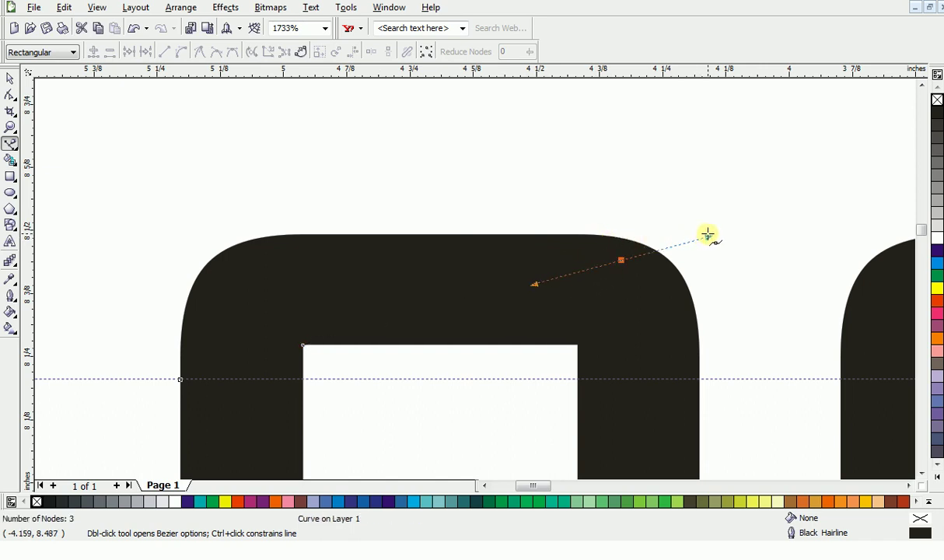
{"action": "left_click", "coordinate": [303, 345]}
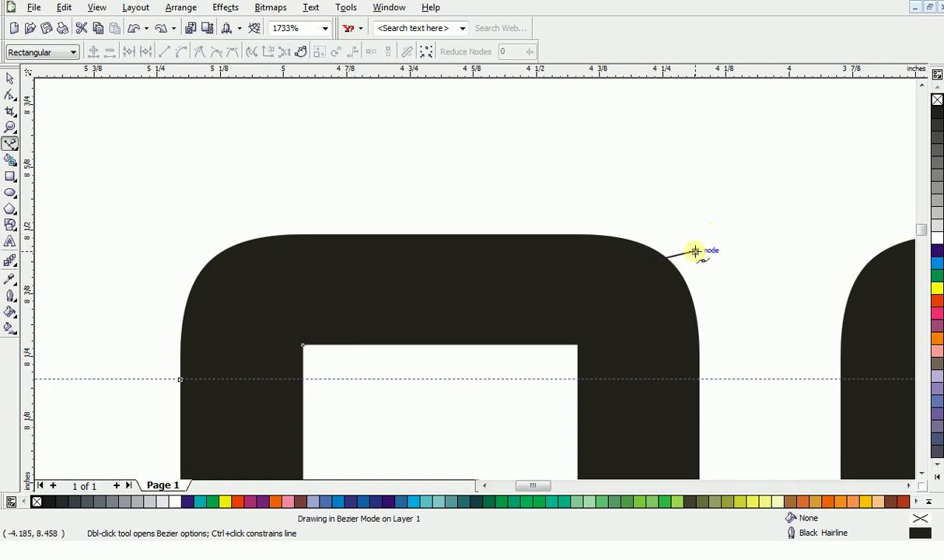
{"action": "left_click", "coordinate": [695, 250]}
{"action": "left_click", "coordinate": [623, 141]}
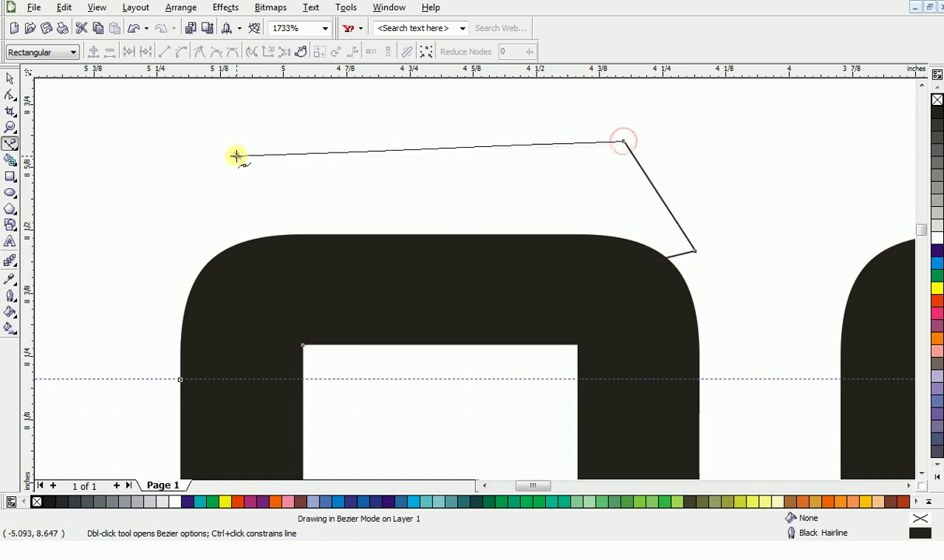
{"action": "left_click", "coordinate": [236, 155]}
{"action": "left_click", "coordinate": [124, 328]}
{"action": "left_click", "coordinate": [181, 381]}
Copy the first O's cutting shape horizontally onto the tops of the G and the second O.
{"action": "key", "text": "z"}
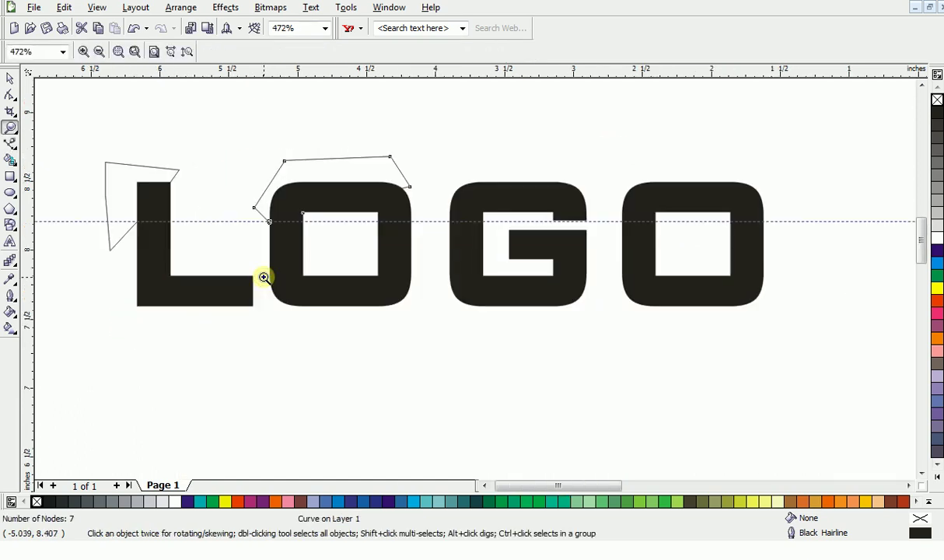
{"action": "key", "text": "F3"}
{"action": "key", "text": "space"}
{"action": "left_click_drag", "start_coordinate": [340, 163], "coordinate": [689, 160]}
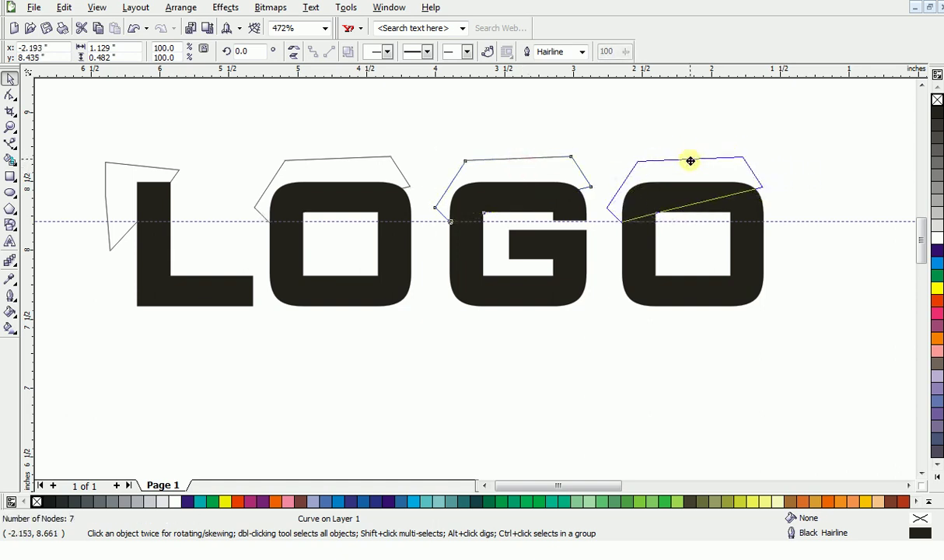
Examine how the left corner of the copied cutting shape meets the guideline on the second O.
{"action": "key", "text": "z"}
{"action": "left_click_drag", "start_coordinate": [645, 208], "coordinate": [587, 246]}
{"action": "key", "text": "space"}
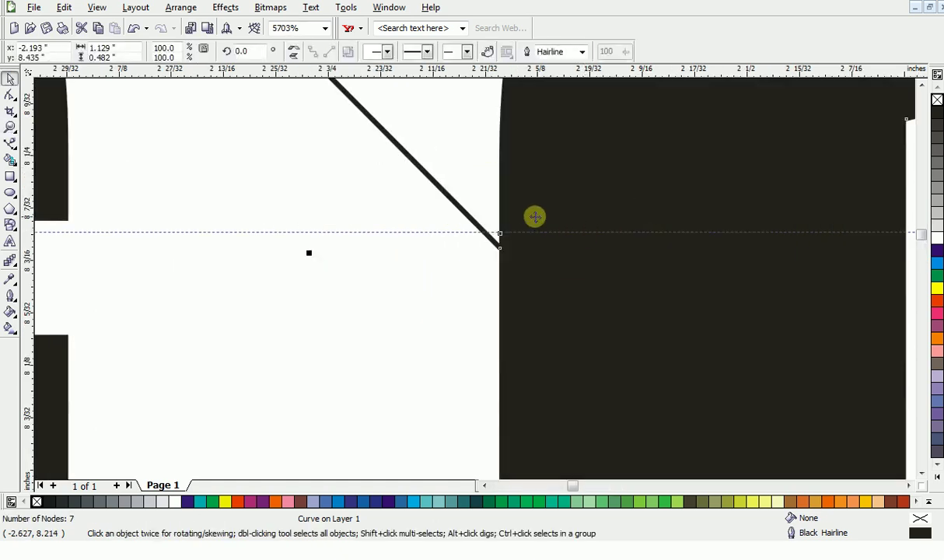
{"action": "key", "text": "space"}
{"action": "right_click", "coordinate": [530, 215]}
{"action": "left_click_drag", "start_coordinate": [409, 204], "coordinate": [467, 239]}
{"action": "right_click", "coordinate": [467, 240]}
Delete the extra node at the left corner of the first O's cutting shape and move the shape up so that corner meets the guideline.
{"action": "left_click_drag", "start_coordinate": [249, 209], "coordinate": [345, 242]}
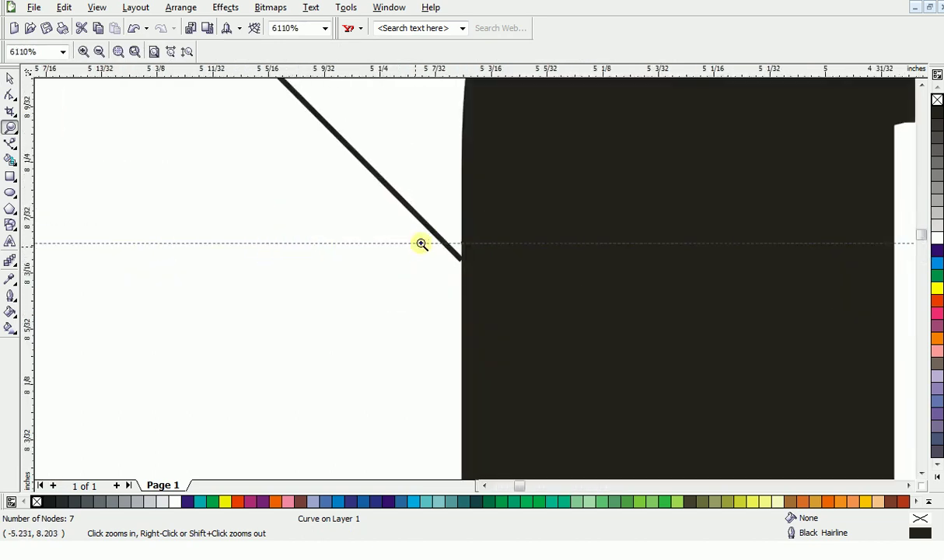
{"action": "key", "text": "space"}
{"action": "left_click_drag", "start_coordinate": [425, 227], "coordinate": [390, 211]}
{"action": "key", "text": "Escape"}
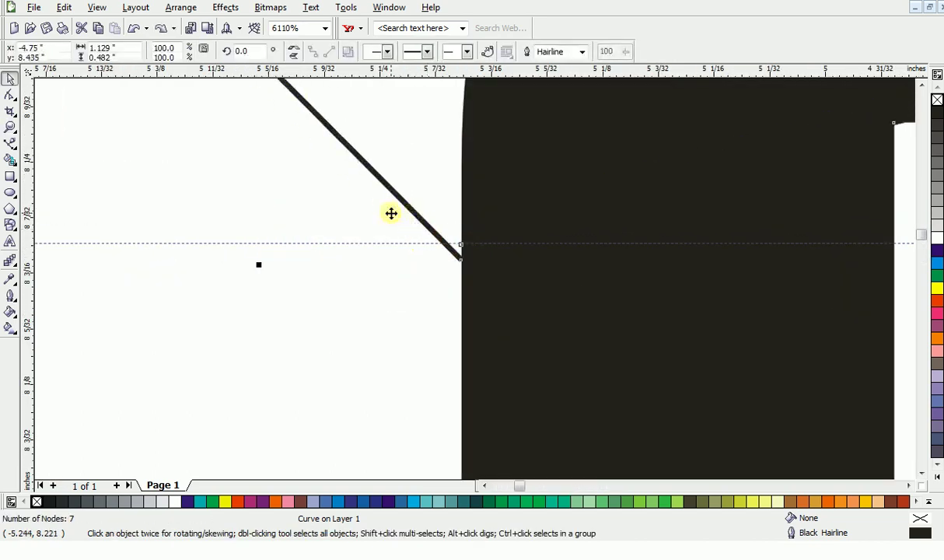
{"action": "key", "text": "F10"}
{"action": "left_click", "coordinate": [462, 261]}
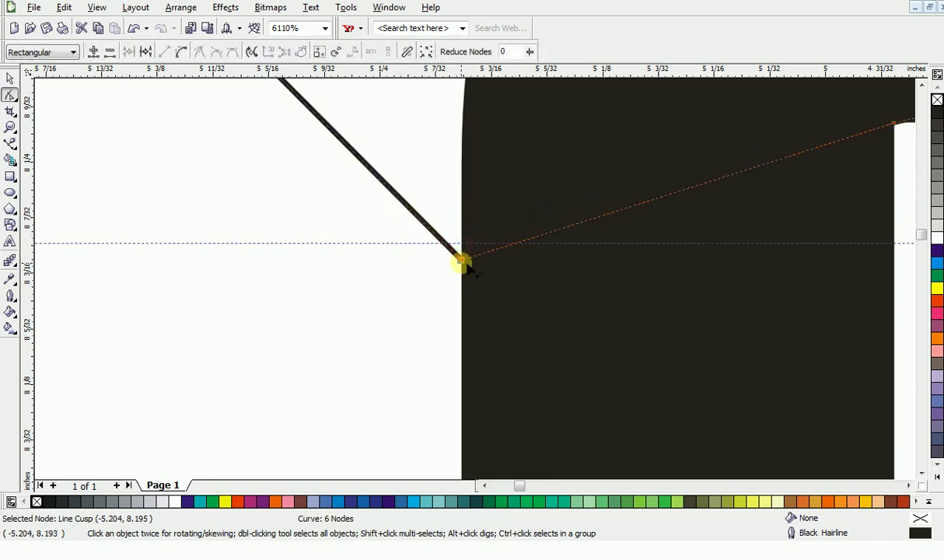
{"action": "key", "text": "space"}
{"action": "left_click_drag", "start_coordinate": [434, 227], "coordinate": [432, 214]}
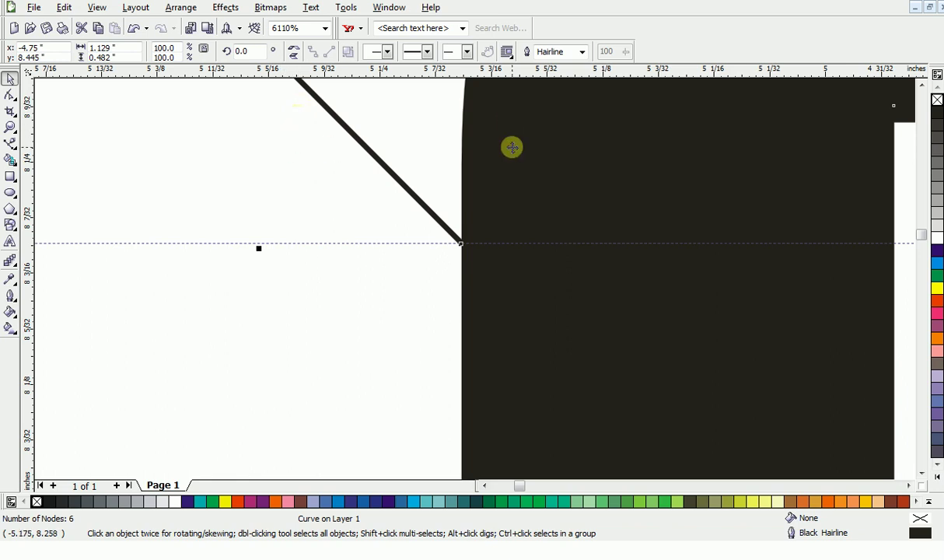
Move the left corner of the G's cutting shape to the G's left edge at the guideline.
{"action": "key", "text": "F2"}
{"action": "key", "text": "F4"}
{"action": "mouse_move", "coordinate": [420, 201]}
{"action": "left_mouse_down"}
{"action": "mouse_move", "coordinate": [474, 237]}
{"action": "mouse_move", "coordinate": [437, 232]}
{"action": "left_mouse_up"}
{"action": "key", "text": "F2"}
{"action": "left_click_drag", "start_coordinate": [444, 271], "coordinate": [463, 299]}
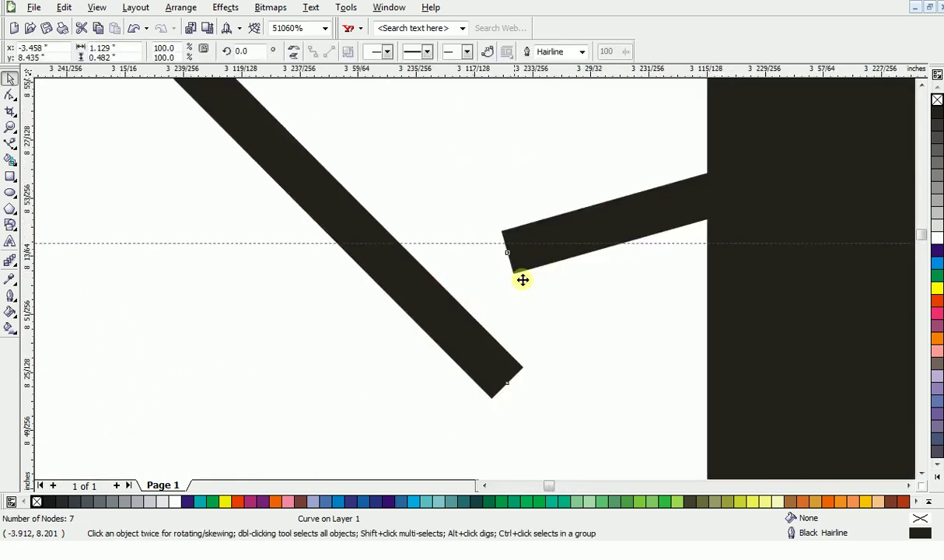
{"action": "key", "text": "F10"}
{"action": "left_click_drag", "start_coordinate": [529, 258], "coordinate": [674, 217]}
{"action": "key", "text": "space"}
Shift the second O's cutting shape slightly left, exposing the nodes at its left corner outside the letter.
{"action": "key", "text": "z"}
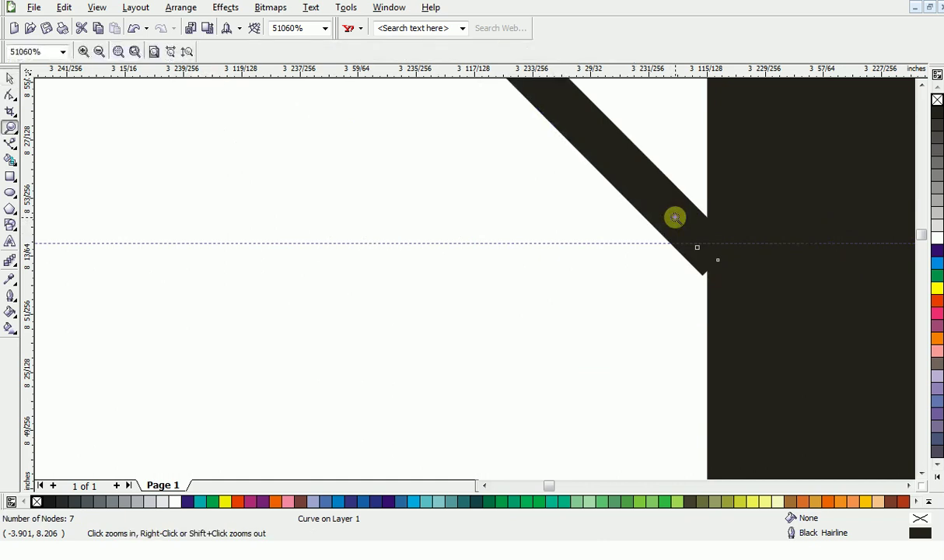
{"action": "key", "text": "F3"}
{"action": "key", "text": "F3"}
{"action": "left_click", "coordinate": [610, 201]}
{"action": "left_click", "coordinate": [428, 231]}
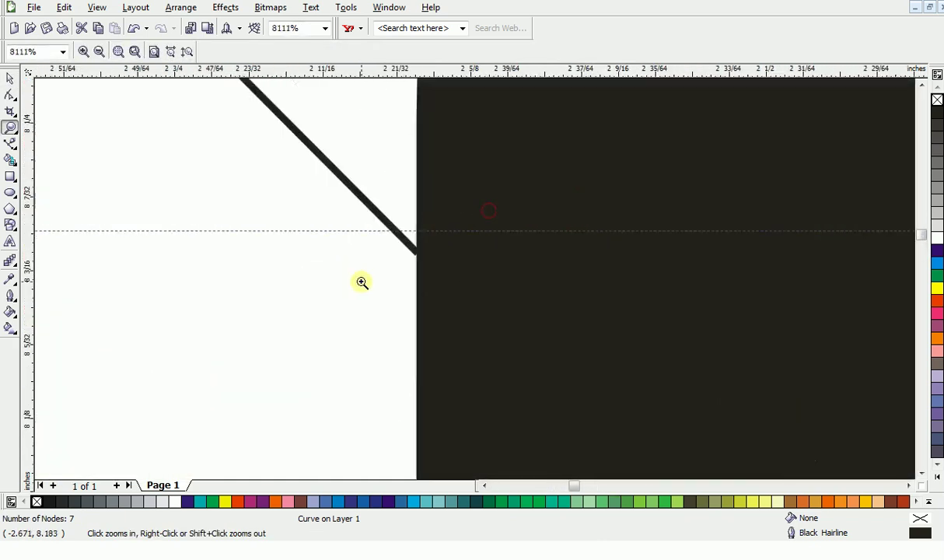
{"action": "key", "text": "space"}
{"action": "left_click_drag", "start_coordinate": [381, 219], "coordinate": [377, 231]}
{"action": "double_click", "coordinate": [376, 231]}
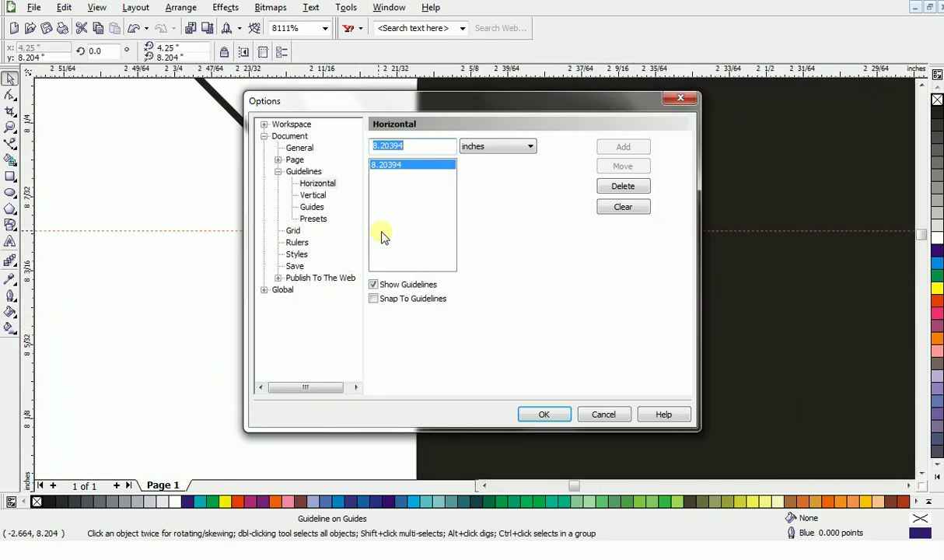
{"action": "left_click", "coordinate": [680, 97]}
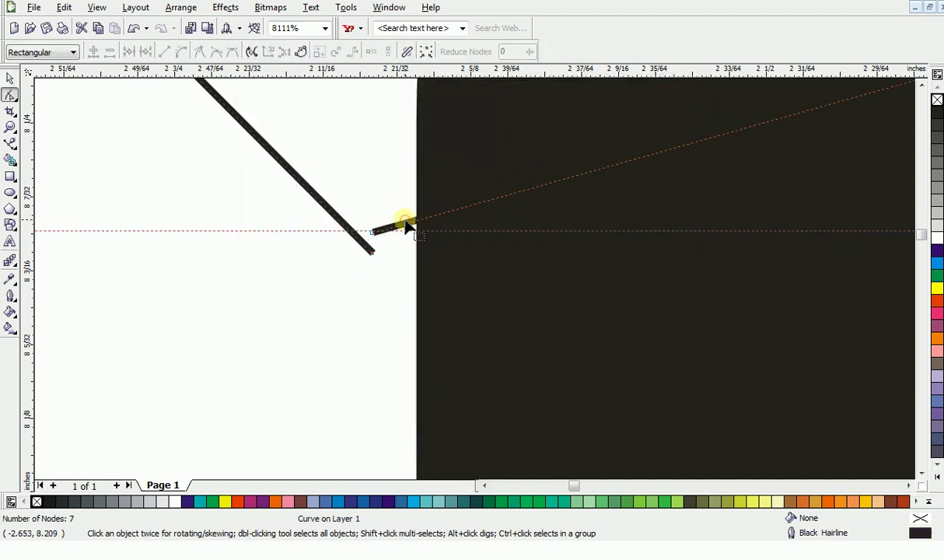
Delete the extra node at the left corner of the second O's cutting shape and move that corner to the letter's left edge on the guideline.
{"action": "left_click", "coordinate": [400, 221]}
{"action": "key", "text": "F10"}
{"action": "left_click_drag", "start_coordinate": [373, 234], "coordinate": [369, 251]}
{"action": "key", "text": "z"}
{"action": "right_click", "coordinate": [369, 250]}
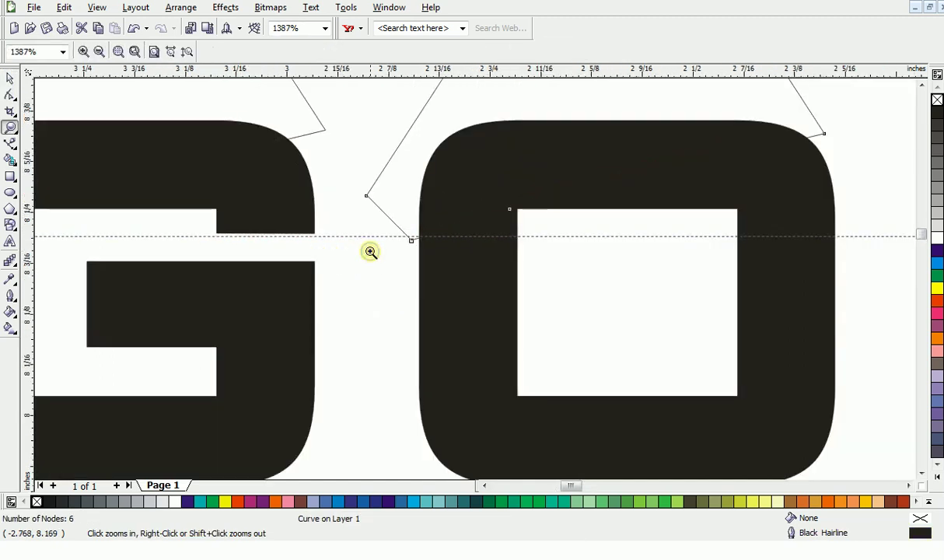
{"action": "left_click_drag", "start_coordinate": [476, 234], "coordinate": [544, 311]}
{"action": "key", "text": "space"}
{"action": "left_click_drag", "start_coordinate": [437, 196], "coordinate": [478, 175]}
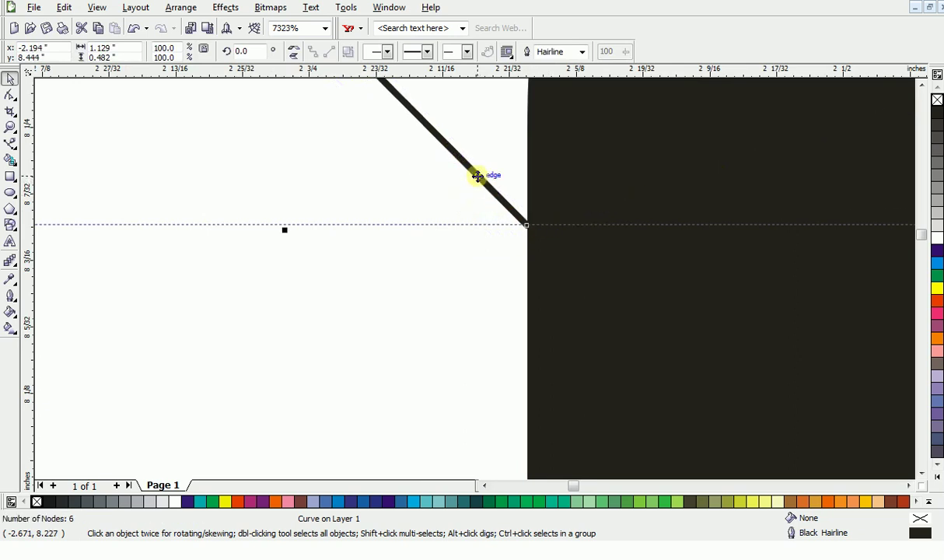
Delete the cutting shapes on the G and the first O.
{"action": "key", "text": "z"}
{"action": "right_click", "coordinate": [477, 176]}
{"action": "right_click", "coordinate": [478, 177]}
{"action": "right_click", "coordinate": [477, 177]}
{"action": "key", "text": "space"}
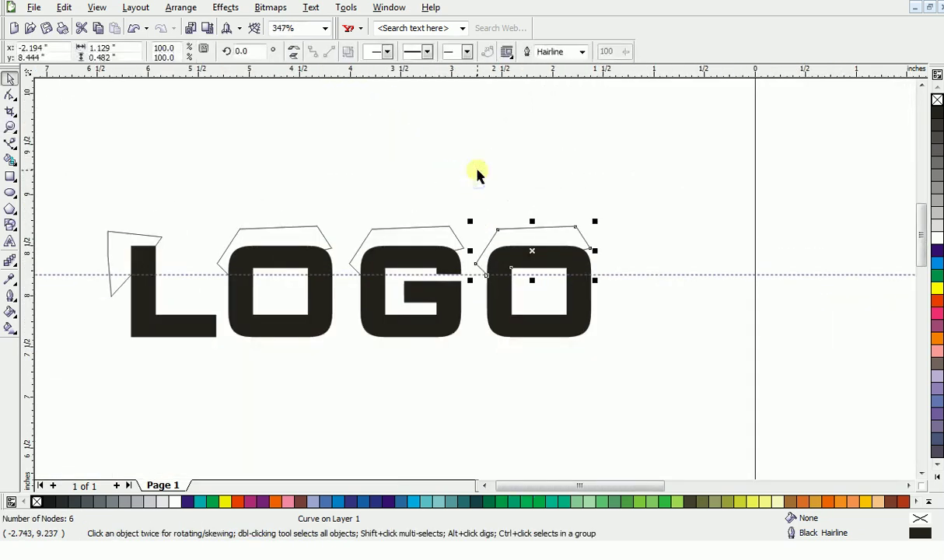
{"action": "left_click", "coordinate": [401, 199]}
{"action": "left_click", "coordinate": [404, 238]}
{"action": "key", "text": "Delete"}
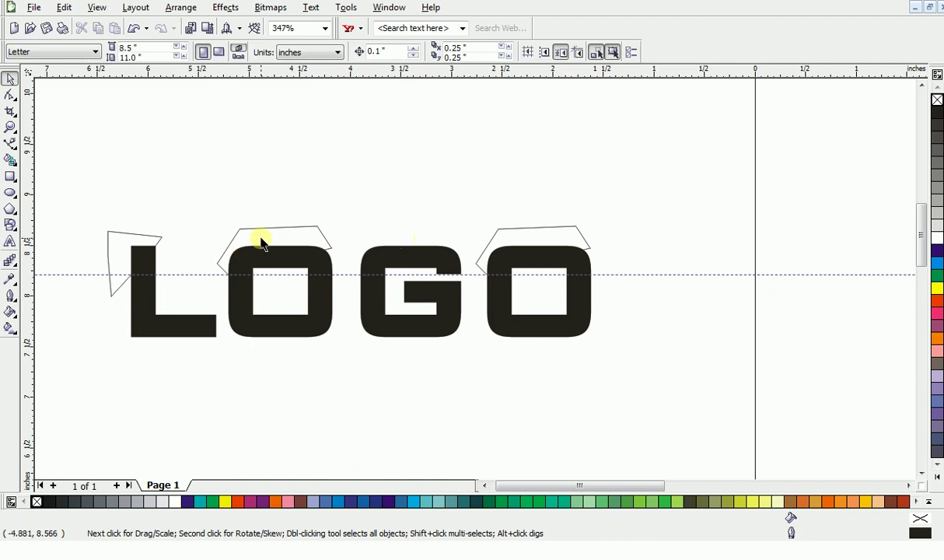
{"action": "left_click", "coordinate": [262, 244]}
{"action": "key", "text": "Delete"}
Copy the second O's cutting shape horizontally onto the G and repeat the copy onto the first O.
{"action": "key", "text": "z"}
{"action": "left_click_drag", "start_coordinate": [525, 242], "coordinate": [223, 287]}
{"action": "key", "text": "space"}
{"action": "left_click_drag", "start_coordinate": [809, 216], "coordinate": [461, 238]}
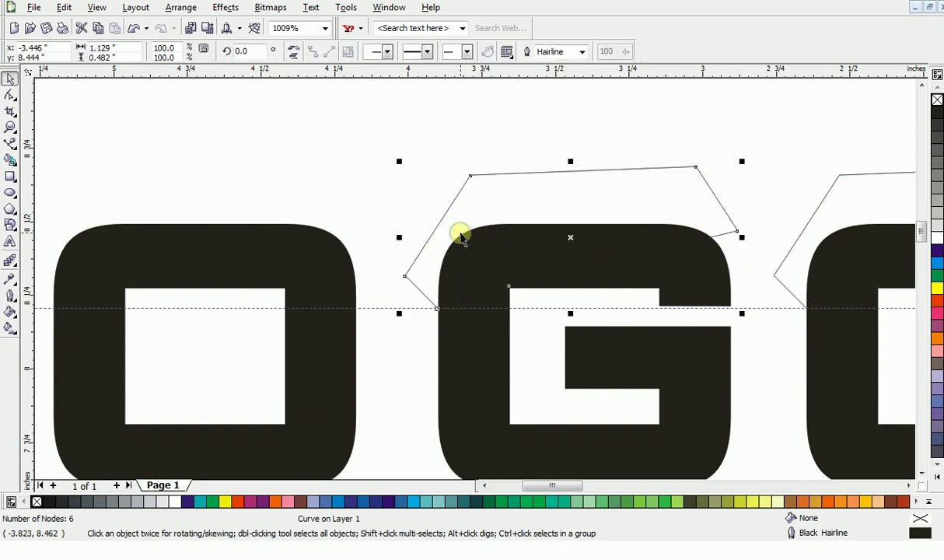
{"action": "key", "text": "ctrl+r"}
{"action": "key", "text": "z"}
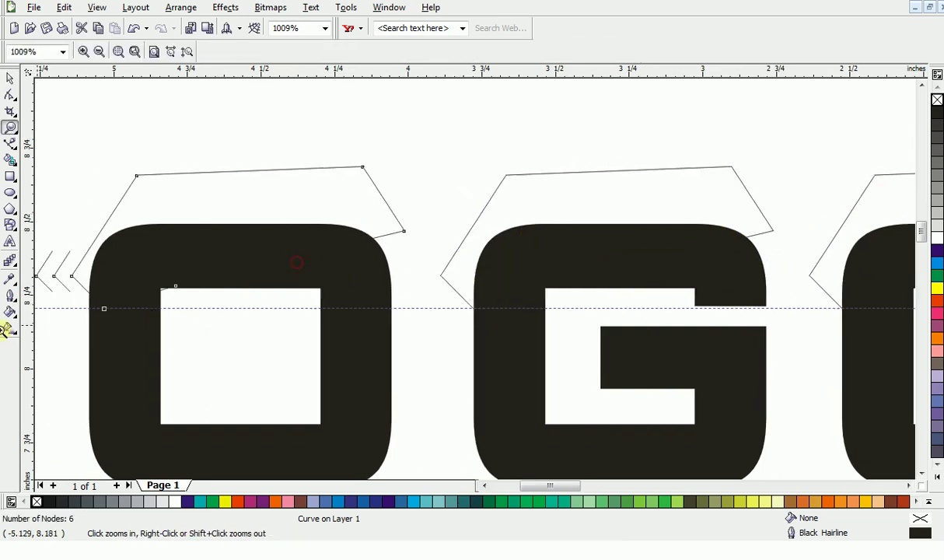
{"action": "left_click", "coordinate": [549, 296]}
{"action": "left_click_drag", "start_coordinate": [262, 211], "coordinate": [221, 210]}
{"action": "key", "text": "z"}
{"action": "right_click", "coordinate": [221, 211]}
{"action": "right_click", "coordinate": [222, 211]}
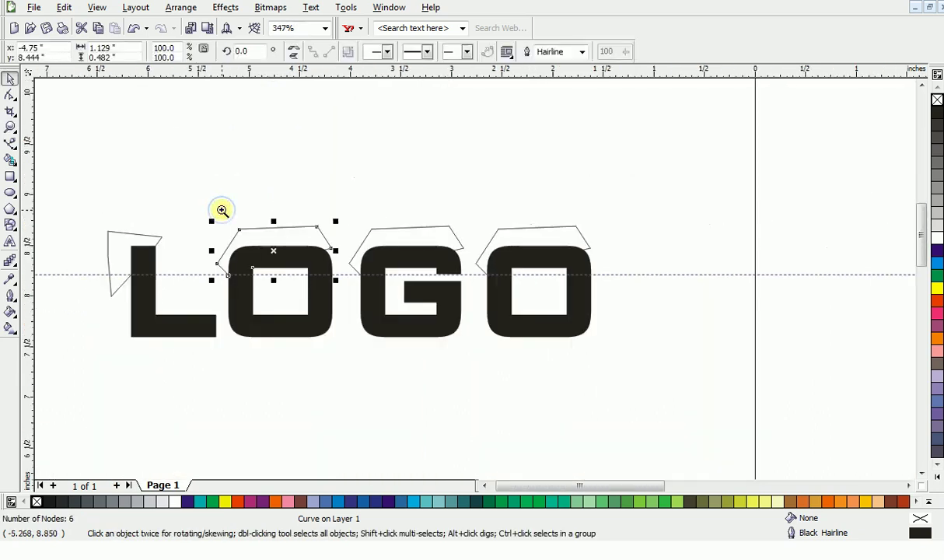
Try to intersect the combined LOGO lettering with all four cutting shapes.
{"action": "left_click_drag", "start_coordinate": [97, 196], "coordinate": [593, 375]}
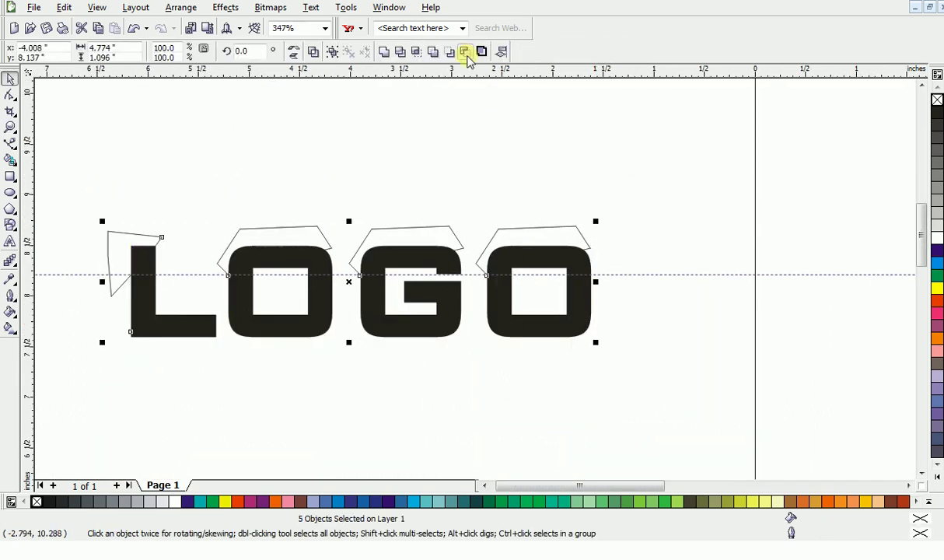
{"action": "left_click", "coordinate": [416, 51]}
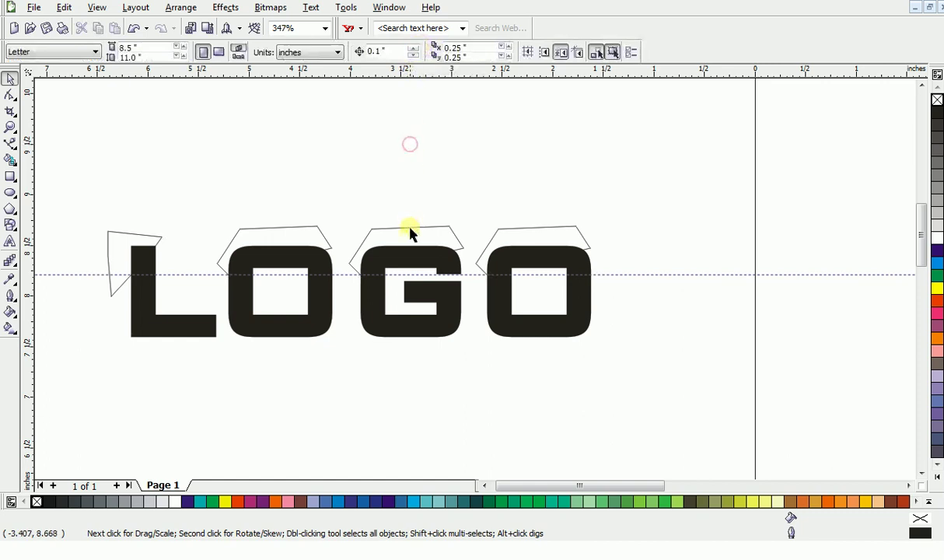
{"action": "left_click_drag", "start_coordinate": [409, 228], "coordinate": [401, 162]}
{"action": "left_click_drag", "start_coordinate": [396, 246], "coordinate": [396, 212]}
{"action": "key", "text": "ctrl+z"}
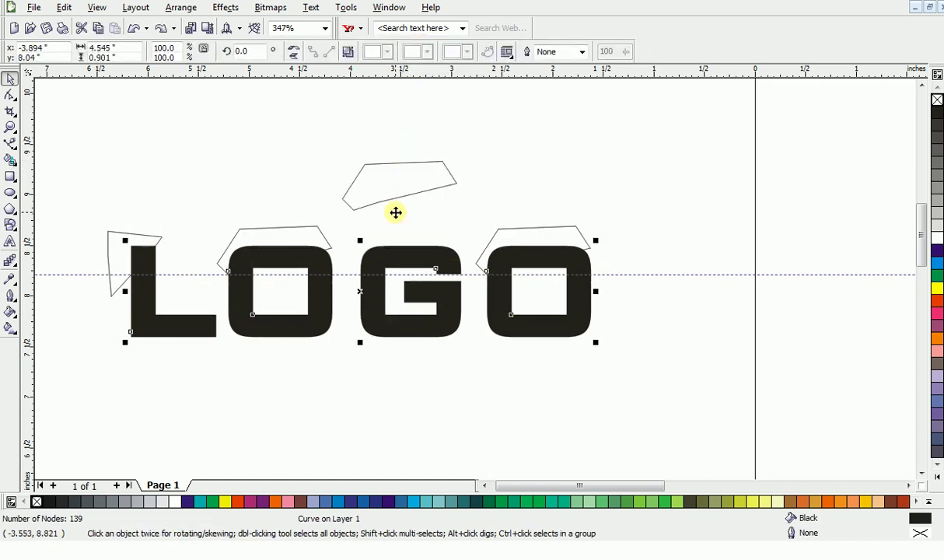
{"action": "key", "text": "ctrl+z"}
{"action": "key", "text": "ctrl+a"}
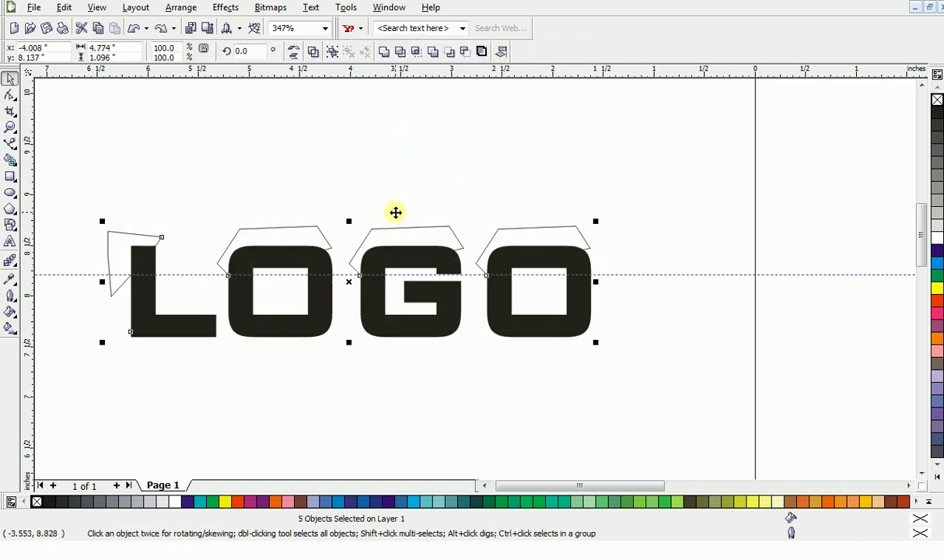
Break the combined LOGO lettering apart into separate objects.
{"action": "left_click", "coordinate": [490, 174]}
{"action": "left_click", "coordinate": [498, 311]}
{"action": "key", "text": "ctrl+k"}
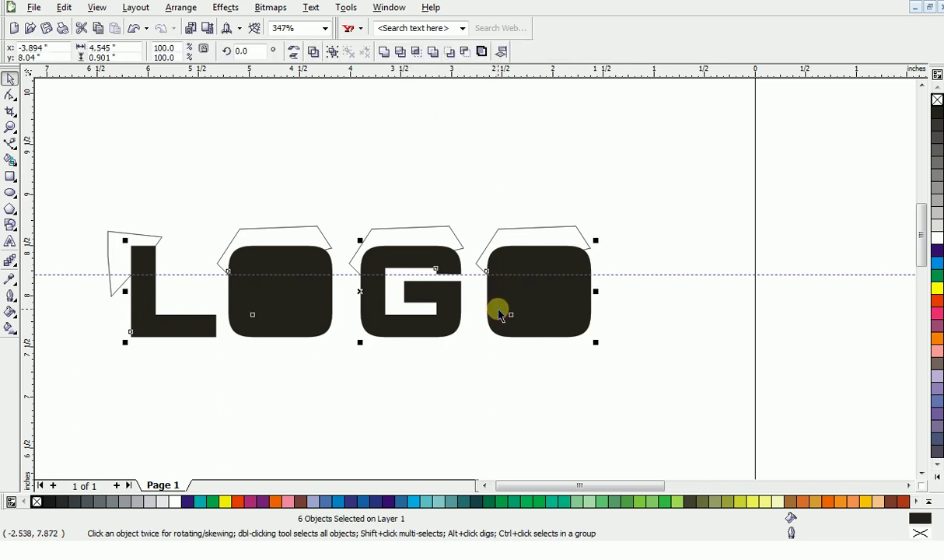
{"action": "left_click_drag", "start_coordinate": [498, 311], "coordinate": [534, 291]}
{"action": "key", "text": "ctrl+z"}
{"action": "left_click", "coordinate": [531, 347]}
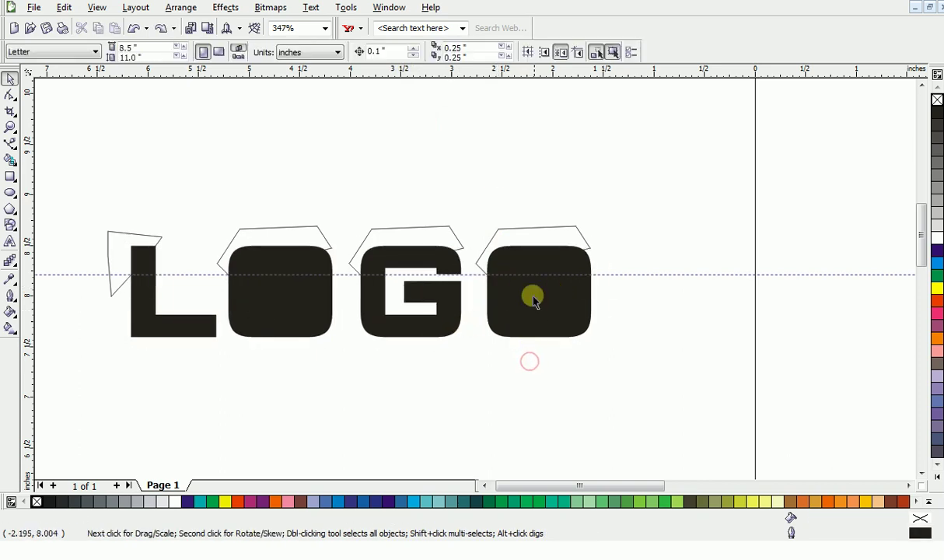
{"action": "left_click", "coordinate": [531, 299]}
{"action": "key", "text": "Delete"}
{"action": "key", "text": "ctrl+z"}
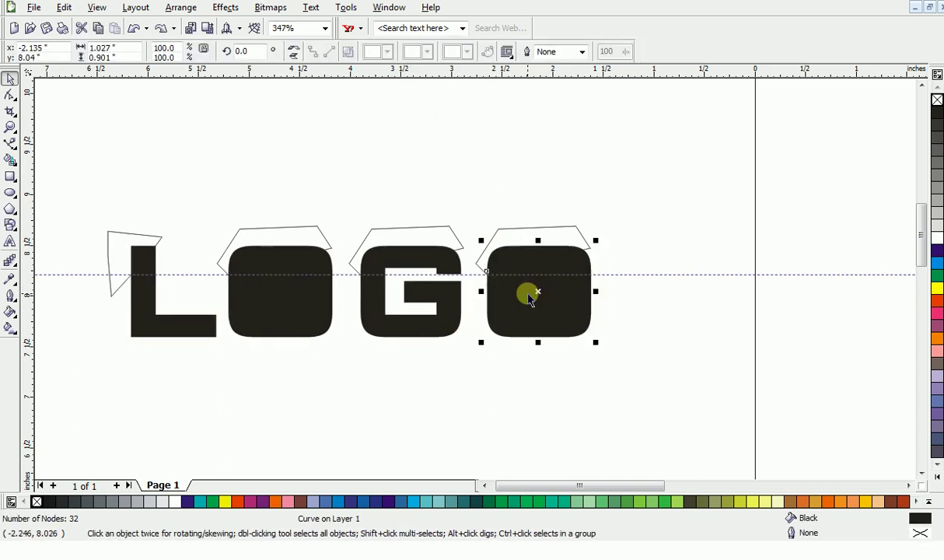
{"action": "left_click_drag", "start_coordinate": [613, 362], "coordinate": [470, 241]}
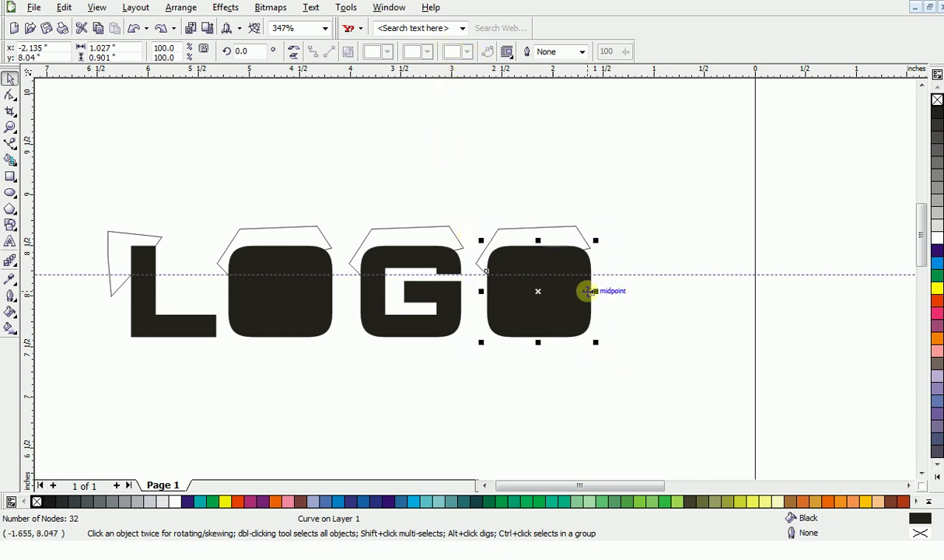
{"action": "left_click", "coordinate": [611, 352]}
{"action": "left_click_drag", "start_coordinate": [565, 313], "coordinate": [649, 343]}
{"action": "key", "text": "ctrl+z"}
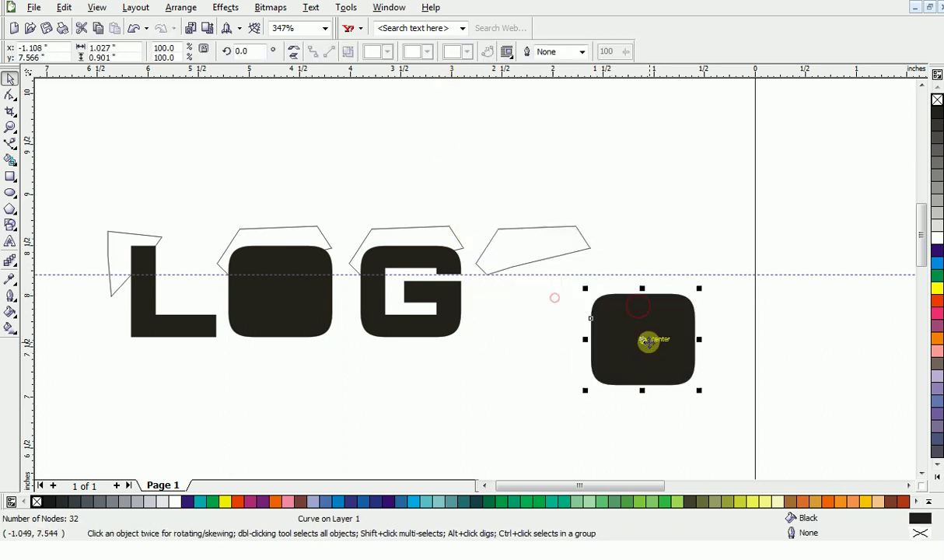
{"action": "key", "text": "ctrl+z"}
{"action": "left_click", "coordinate": [649, 342]}
{"action": "left_click_drag", "start_coordinate": [540, 284], "coordinate": [611, 316]}
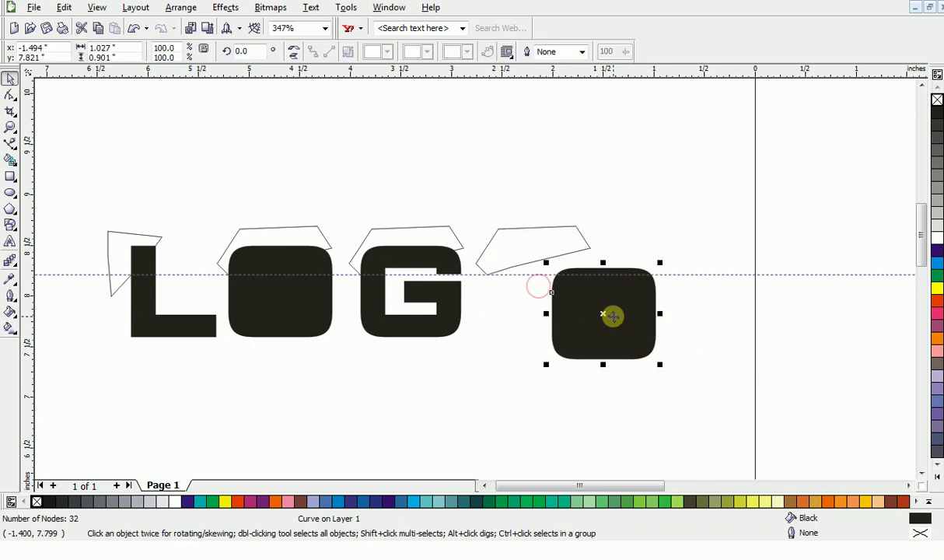
{"action": "key", "text": "ctrl+z"}
{"action": "left_click_drag", "start_coordinate": [548, 288], "coordinate": [631, 322]}
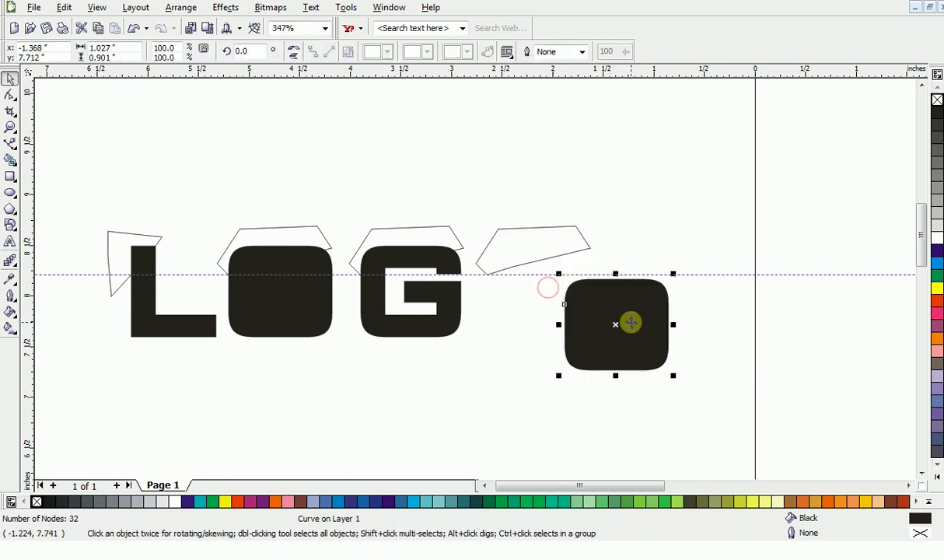
{"action": "key", "text": "ctrl+z"}
{"action": "key", "text": "ctrl+z"}
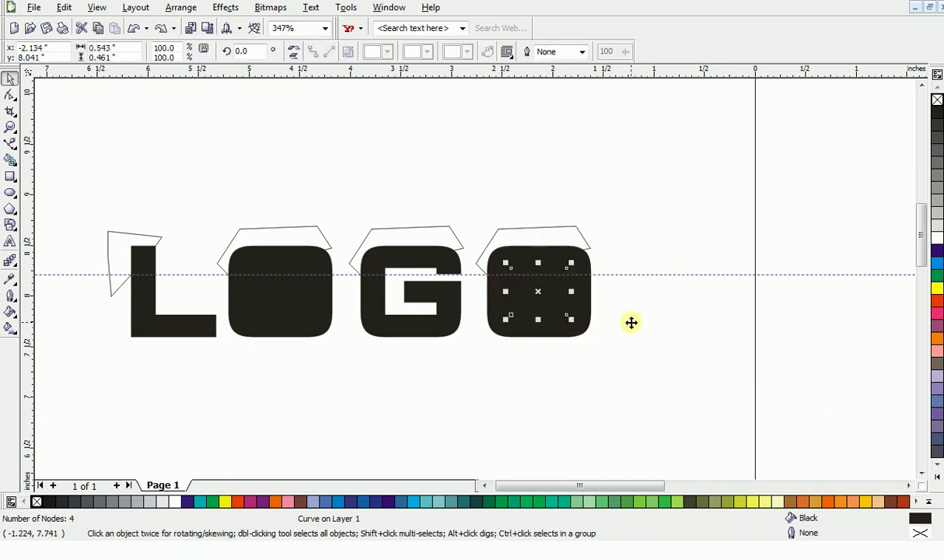
Subtract the inner rectangle from the outer shape of the second O and the first O with Back Minus Front.
{"action": "left_click_drag", "start_coordinate": [609, 383], "coordinate": [481, 246]}
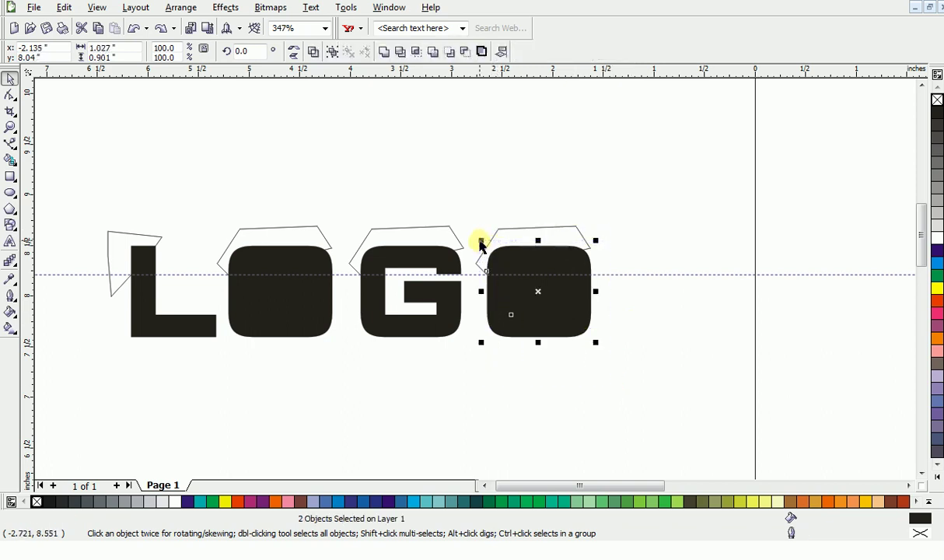
{"action": "left_click", "coordinate": [465, 51]}
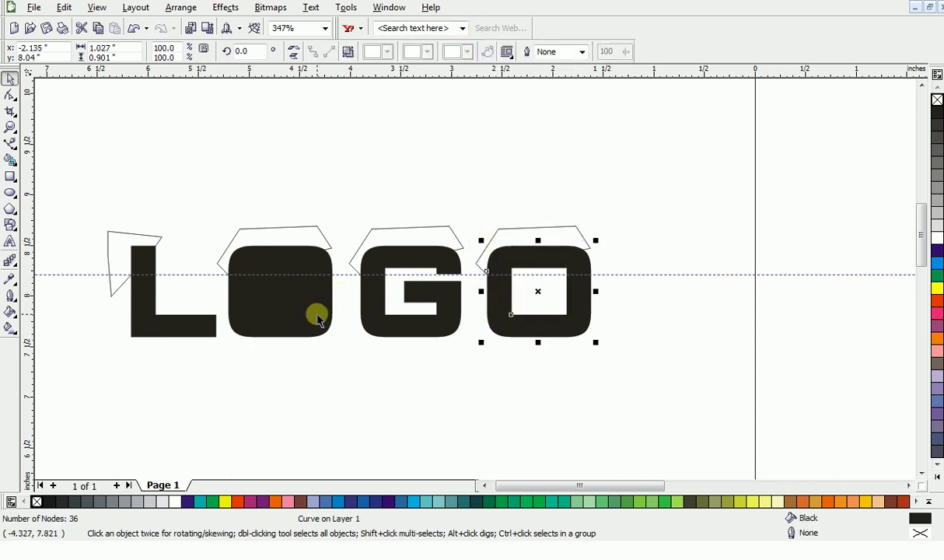
{"action": "left_click_drag", "start_coordinate": [338, 349], "coordinate": [223, 243]}
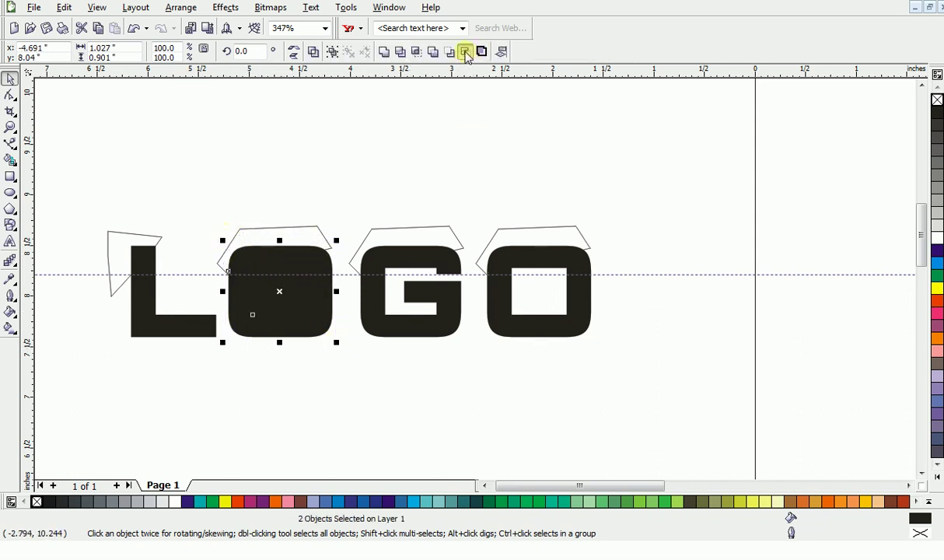
{"action": "left_click", "coordinate": [466, 54]}
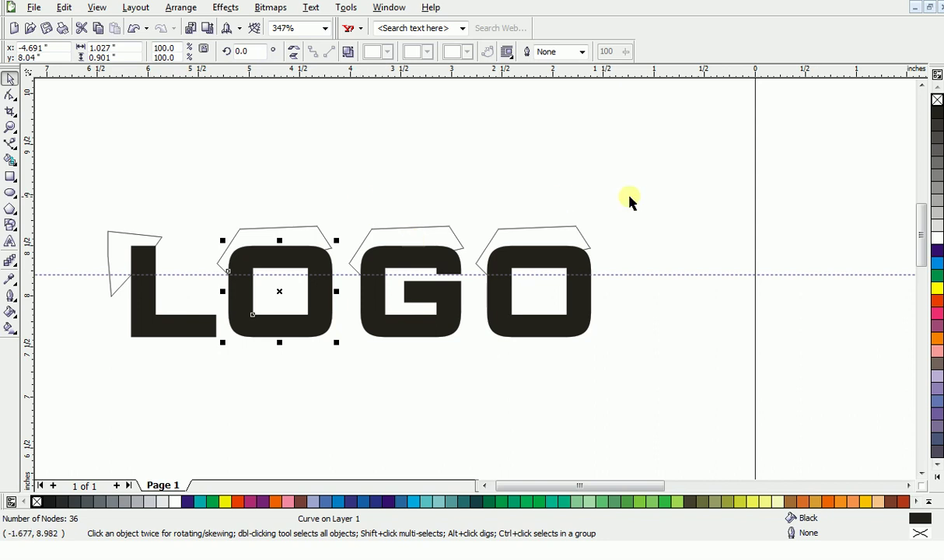
Try to intersect the four separated letters with all their cutting shapes at once.
{"action": "left_click_drag", "start_coordinate": [639, 199], "coordinate": [72, 379]}
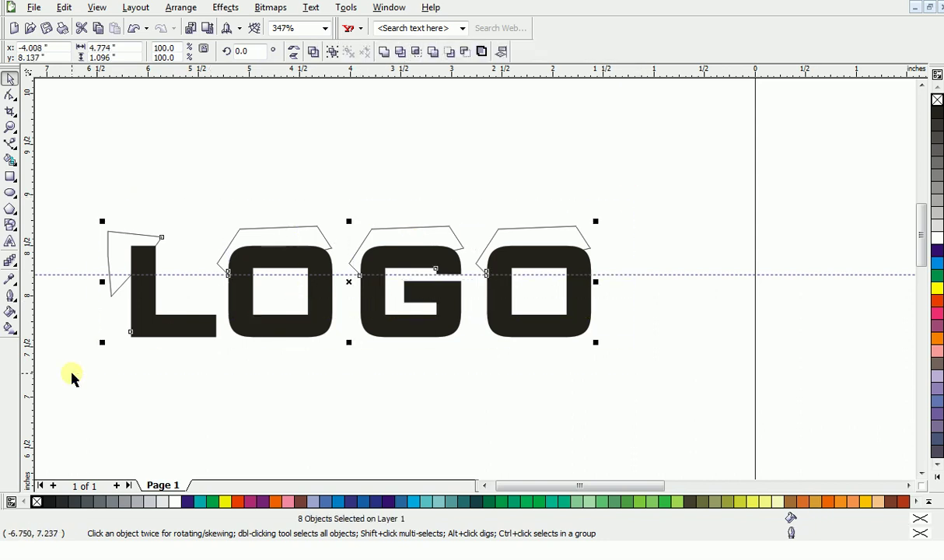
{"action": "left_click", "coordinate": [418, 53]}
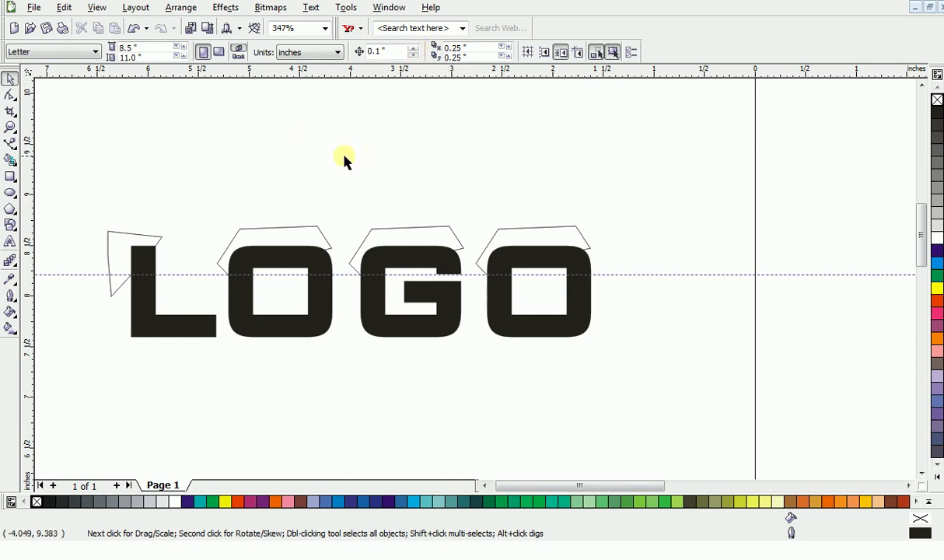
{"action": "left_click_drag", "start_coordinate": [358, 236], "coordinate": [354, 172]}
{"action": "left_click_drag", "start_coordinate": [374, 253], "coordinate": [371, 216]}
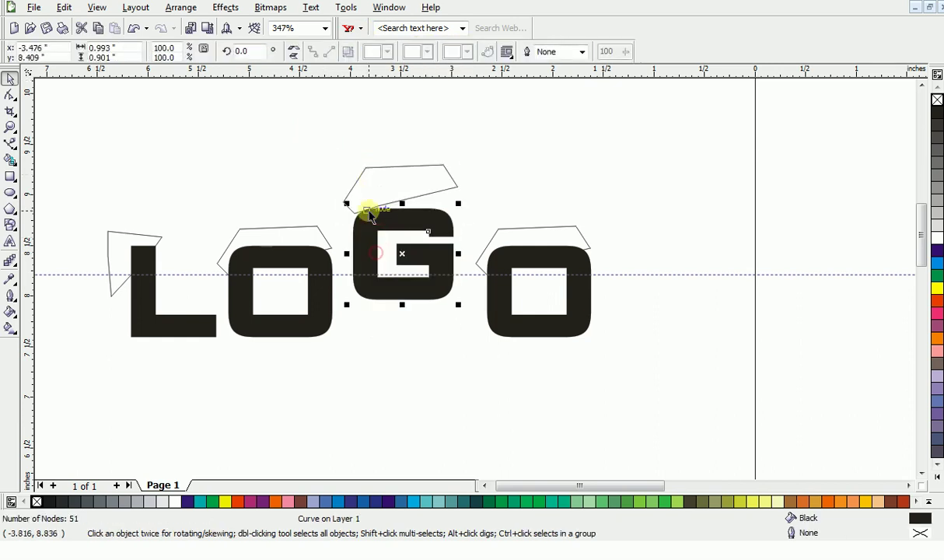
{"action": "key", "text": "ctrl+z"}
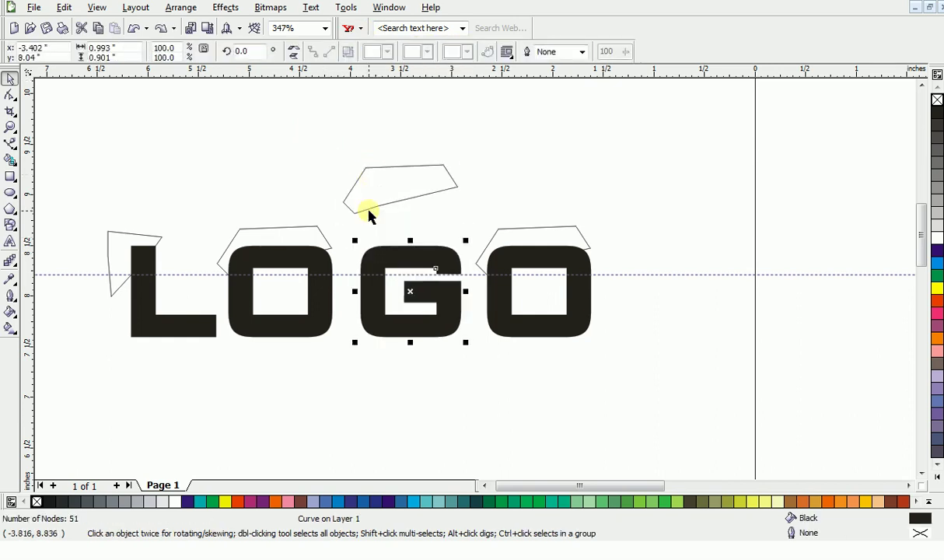
{"action": "key", "text": "ctrl+z"}
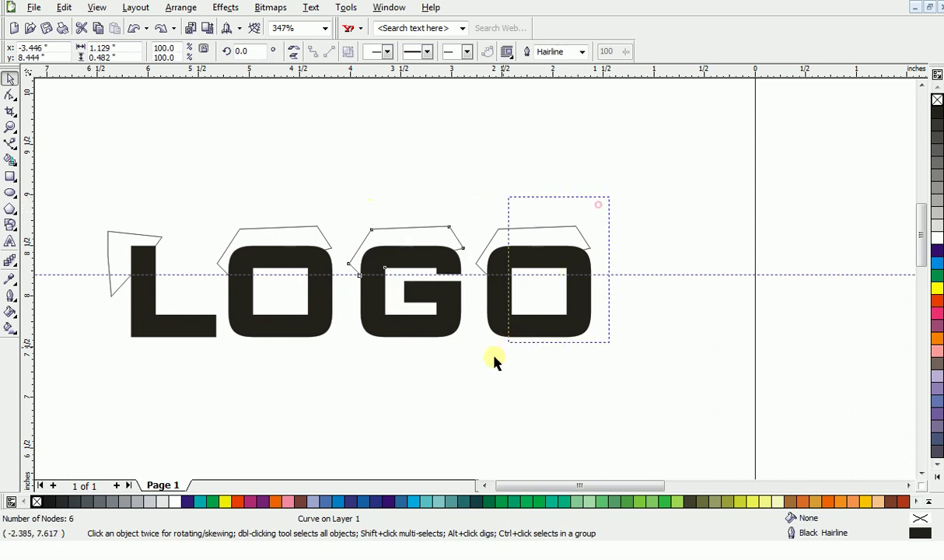
Intersect the second O with its cutting shape and move the cutting shape up clear of the letter.
{"action": "left_click_drag", "start_coordinate": [494, 362], "coordinate": [466, 377]}
{"action": "left_click", "coordinate": [417, 52]}
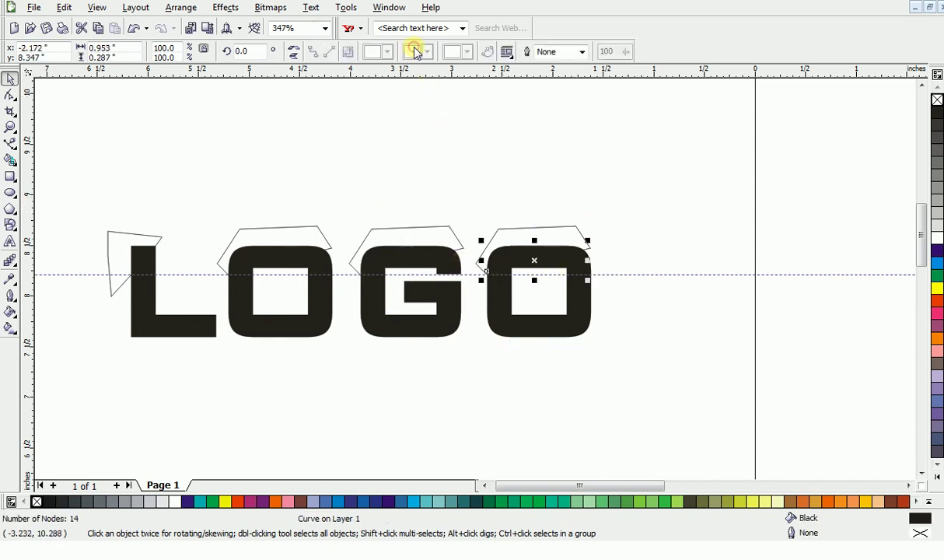
{"action": "left_click_drag", "start_coordinate": [521, 253], "coordinate": [513, 218]}
{"action": "key", "text": "ctrl+z"}
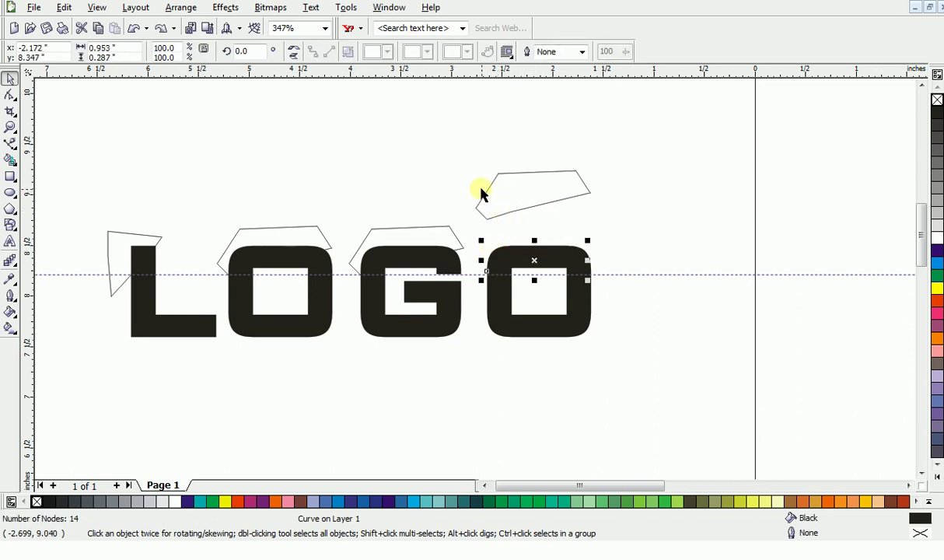
Intersect the G with its cutting shape and delete the leftover cutting shapes of the second O and the G.
{"action": "left_click", "coordinate": [499, 196]}
{"action": "key", "text": "Delete"}
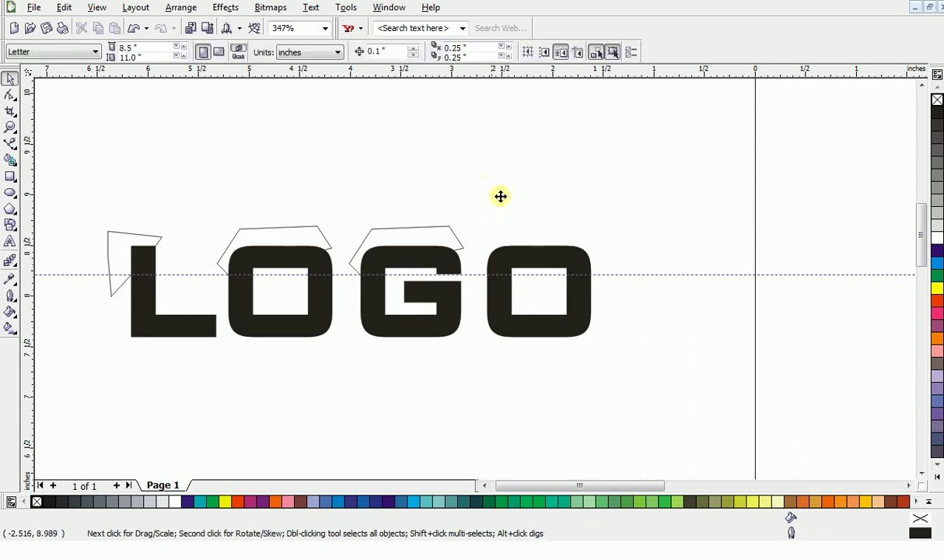
{"action": "left_click_drag", "start_coordinate": [461, 239], "coordinate": [358, 350]}
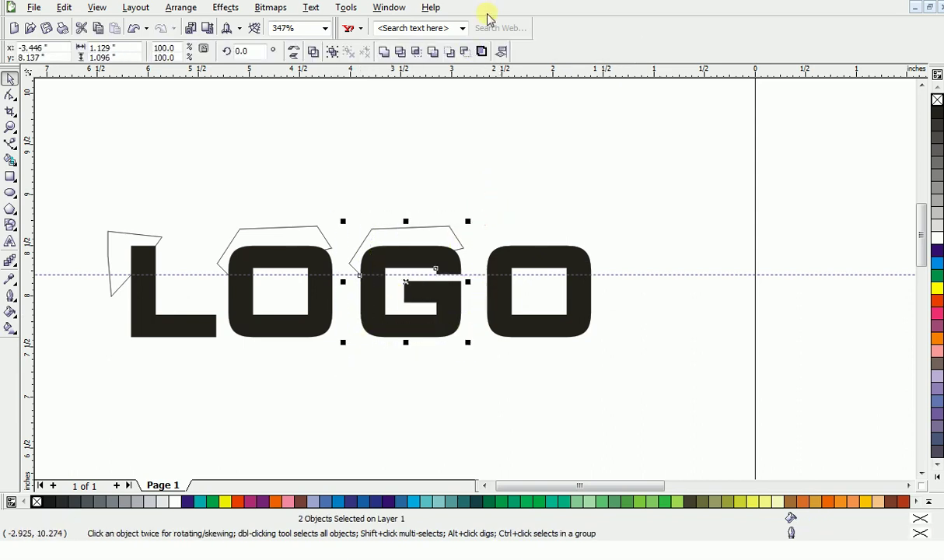
{"action": "left_click", "coordinate": [416, 52]}
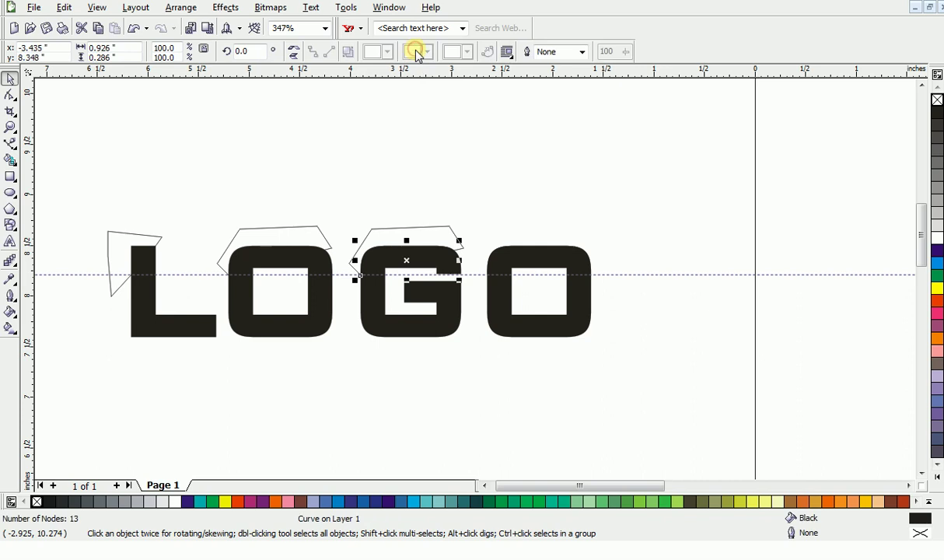
{"action": "left_click", "coordinate": [394, 171]}
{"action": "left_click_drag", "start_coordinate": [389, 235], "coordinate": [388, 161]}
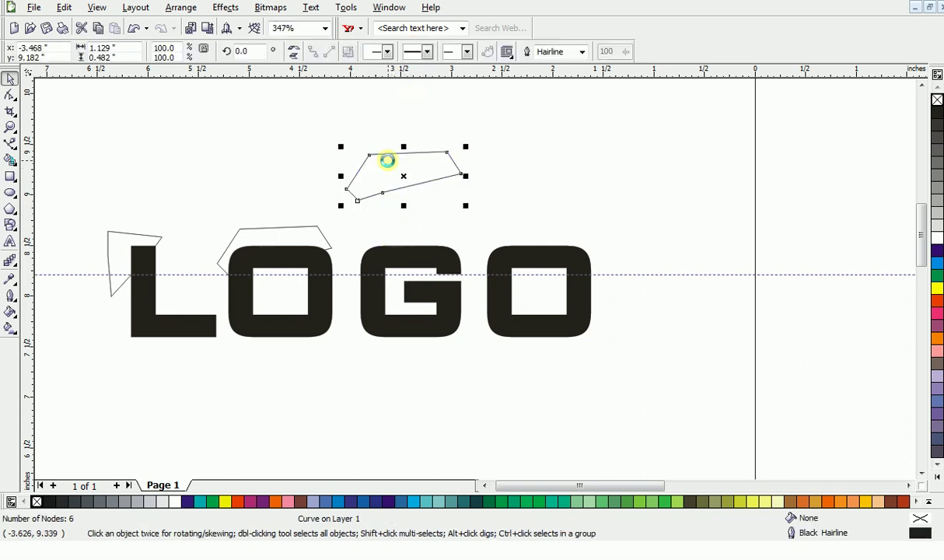
{"action": "key", "text": "Delete"}
Intersect the first O with its cutting shape and delete the leftover cutting shape.
{"action": "left_click_drag", "start_coordinate": [339, 179], "coordinate": [213, 364]}
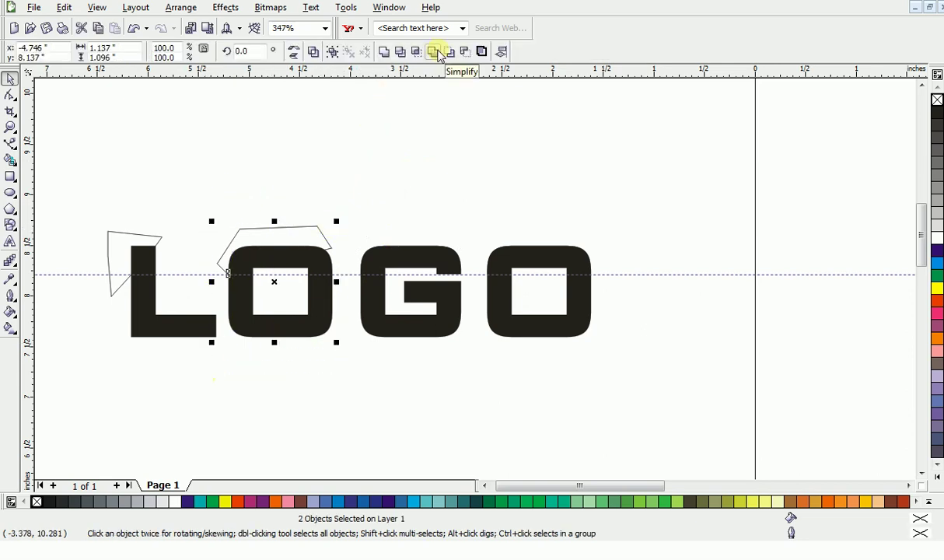
{"action": "left_click", "coordinate": [417, 53]}
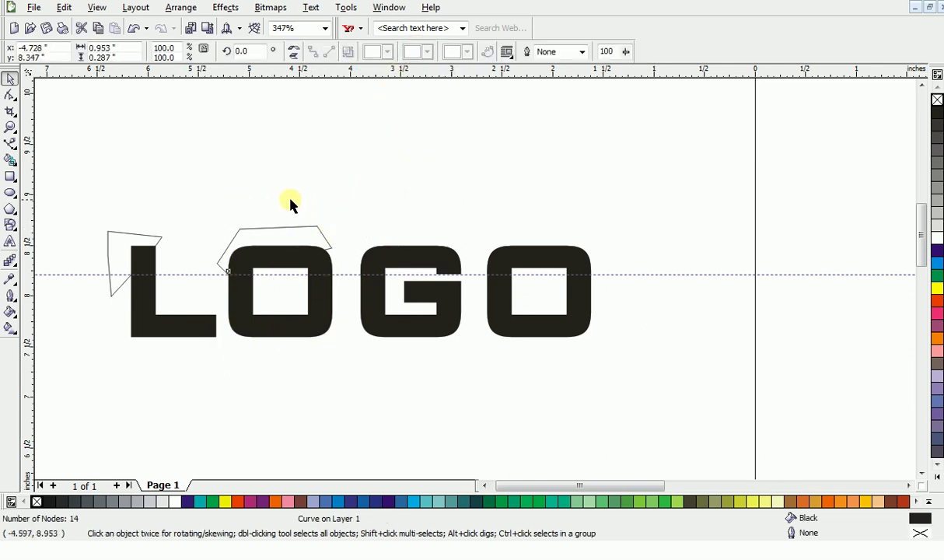
{"action": "left_click", "coordinate": [276, 232]}
{"action": "key", "text": "Delete"}
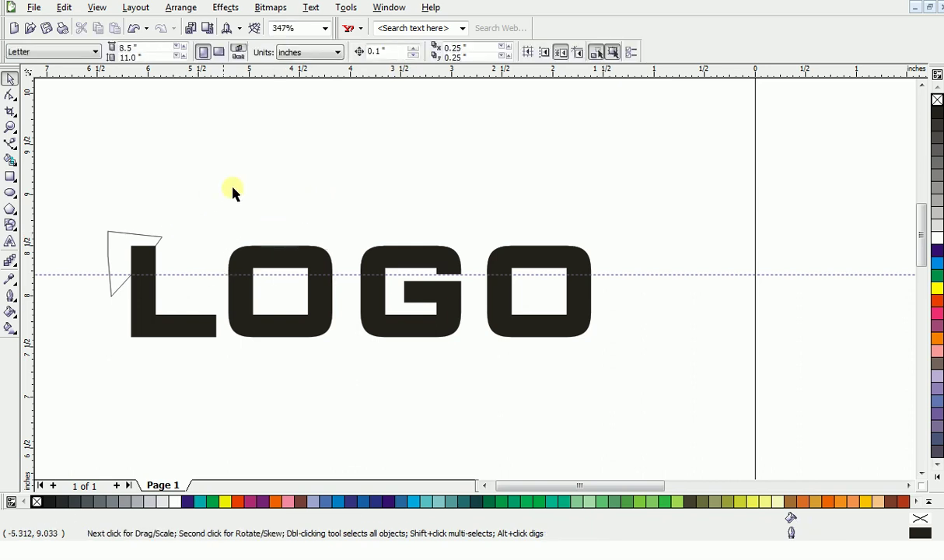
Intersect the L with its cutting shape and delete the leftover cutting shape.
{"action": "left_click_drag", "start_coordinate": [246, 185], "coordinate": [98, 347]}
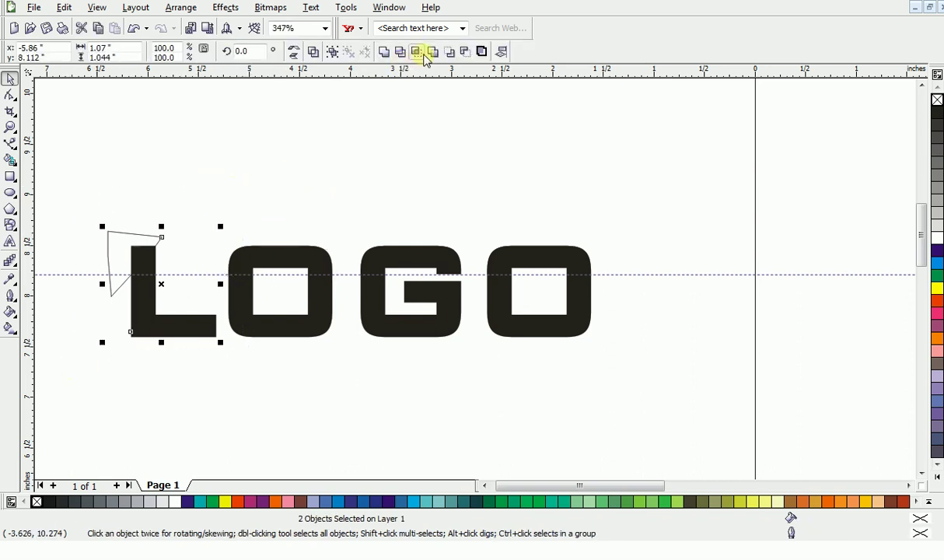
{"action": "left_click", "coordinate": [416, 52]}
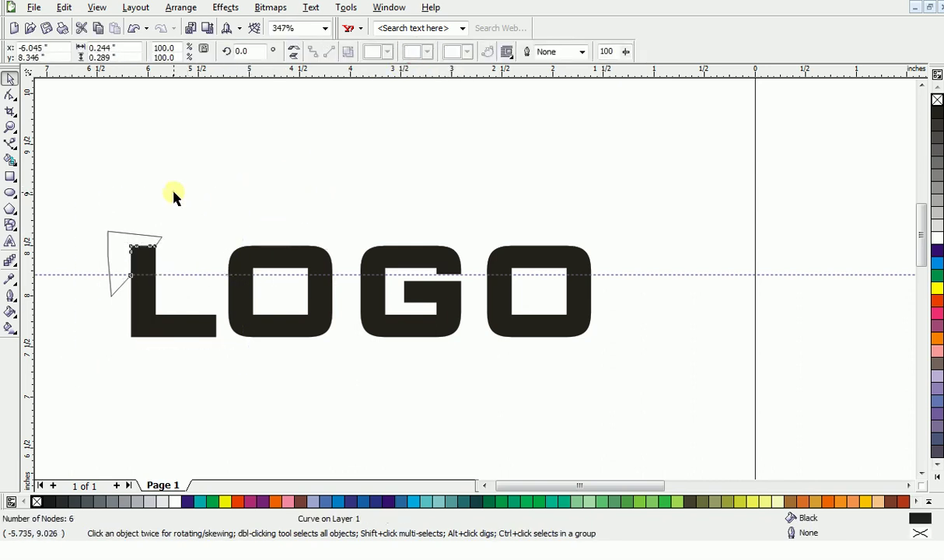
{"action": "left_click", "coordinate": [173, 191]}
{"action": "left_click", "coordinate": [123, 238]}
{"action": "key", "text": "Delete"}
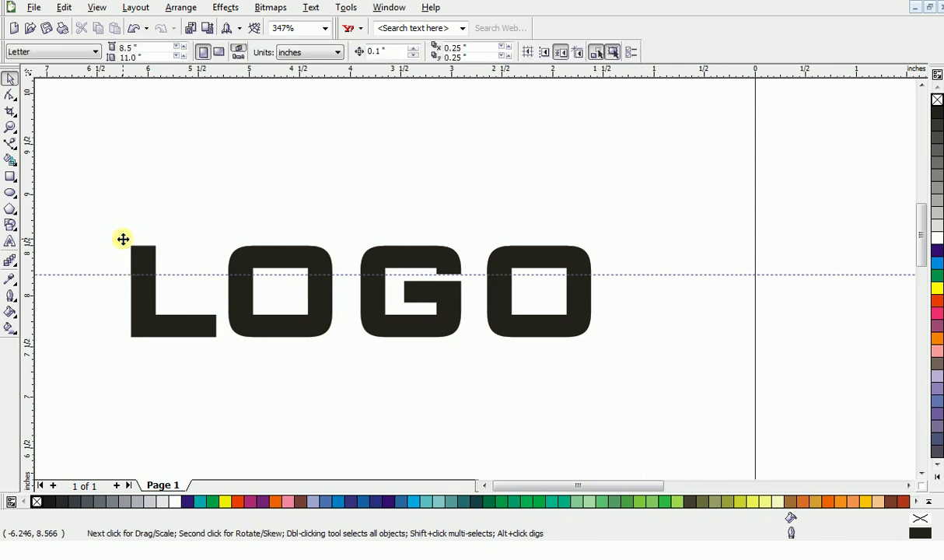
Fill the four intersected upper pieces of the LOGO letters with golden orange.
{"action": "left_click", "coordinate": [135, 250]}
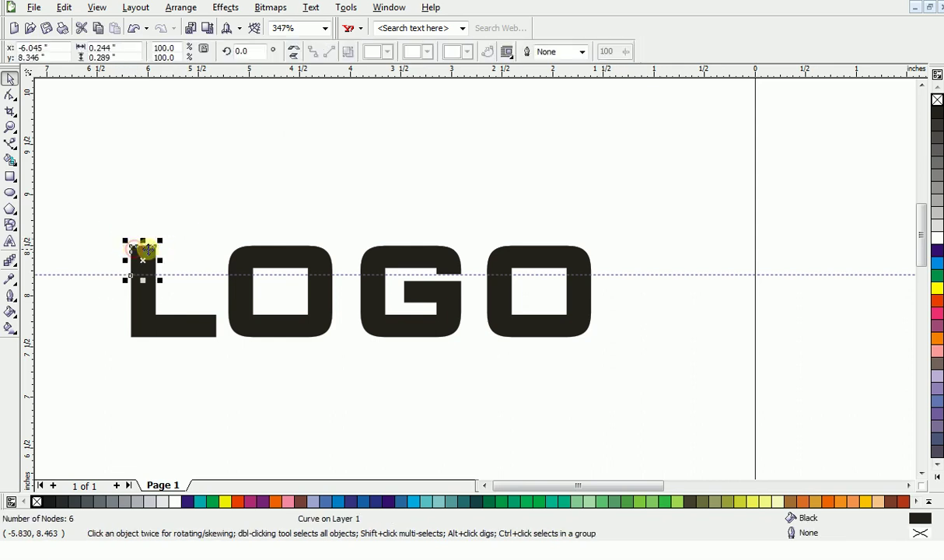
{"action": "left_click", "coordinate": [243, 256], "text": "shift"}
{"action": "left_click", "coordinate": [372, 255], "text": "shift"}
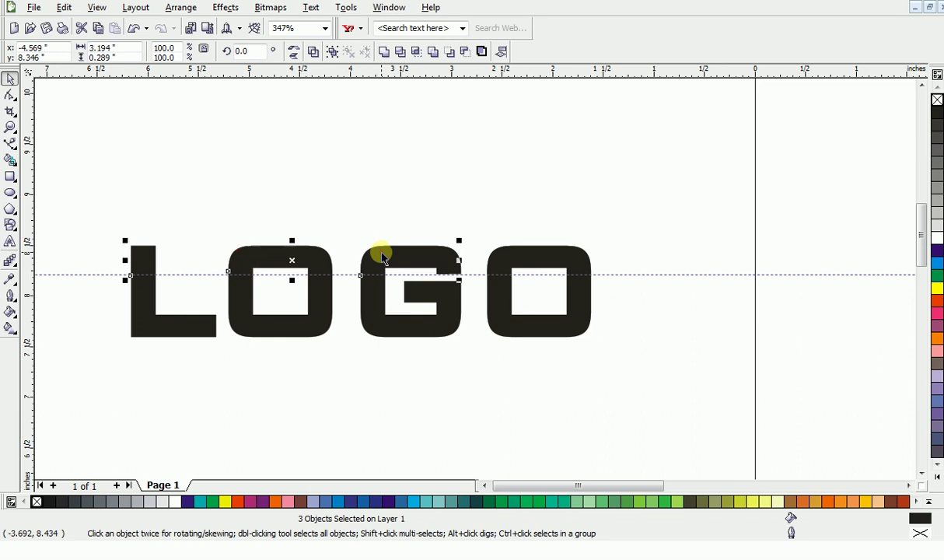
{"action": "left_click", "coordinate": [500, 264], "text": "shift"}
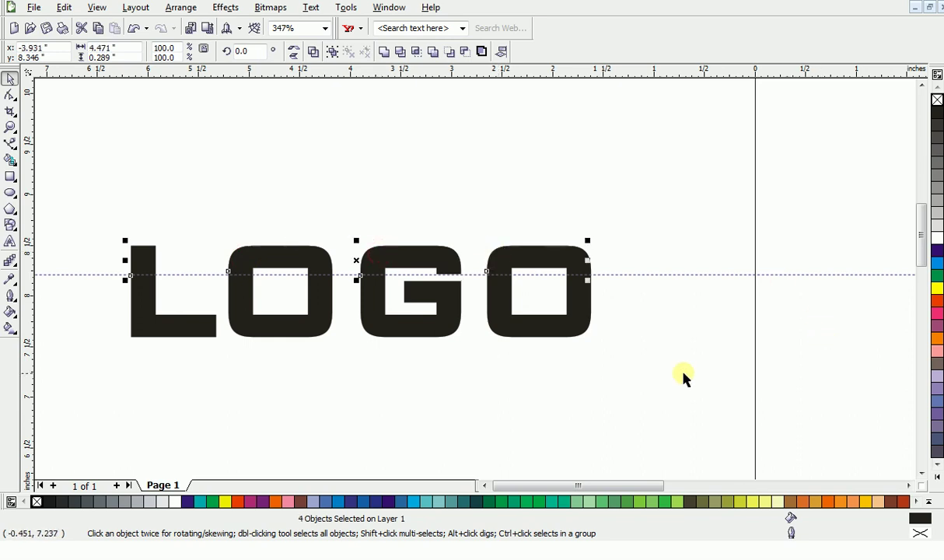
{"action": "left_click", "coordinate": [818, 501]}
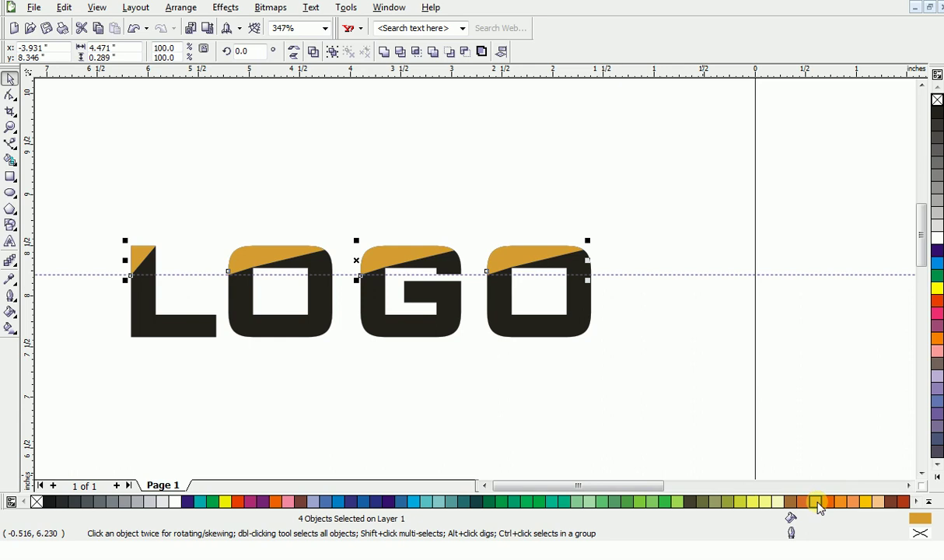
{"action": "left_click", "coordinate": [568, 356]}
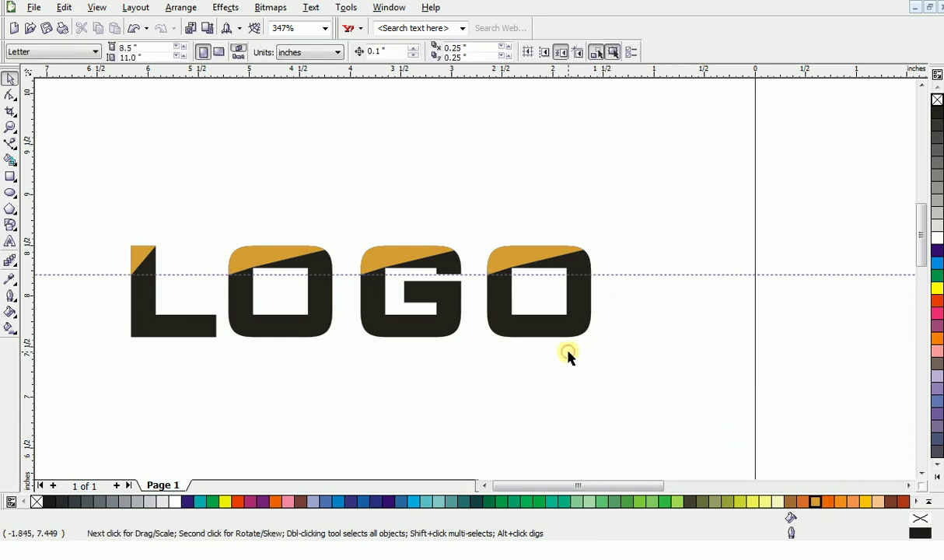
Fill the black main bodies of all four LOGO letters with Ruby Red.
{"action": "left_click", "coordinate": [240, 309]}
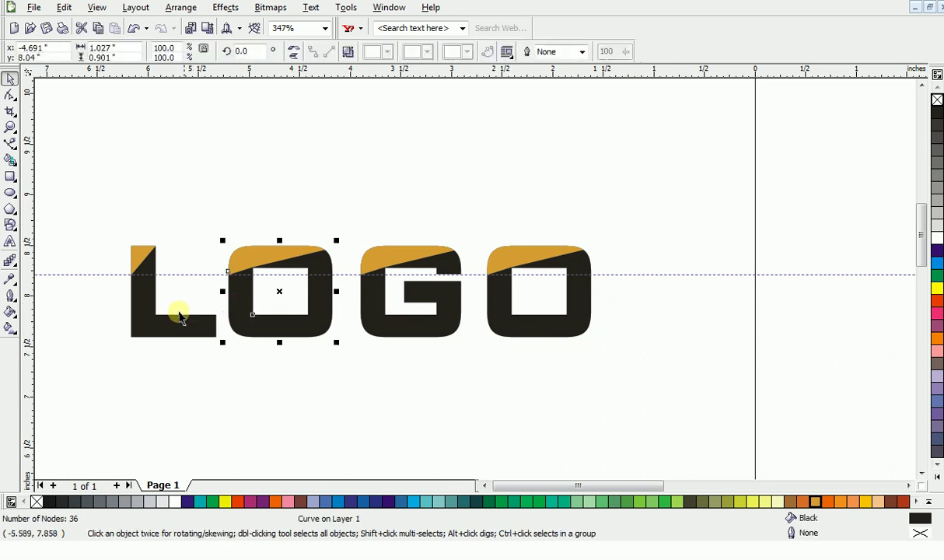
{"action": "left_click", "coordinate": [165, 321], "text": "shift"}
{"action": "left_click", "coordinate": [398, 318], "text": "shift"}
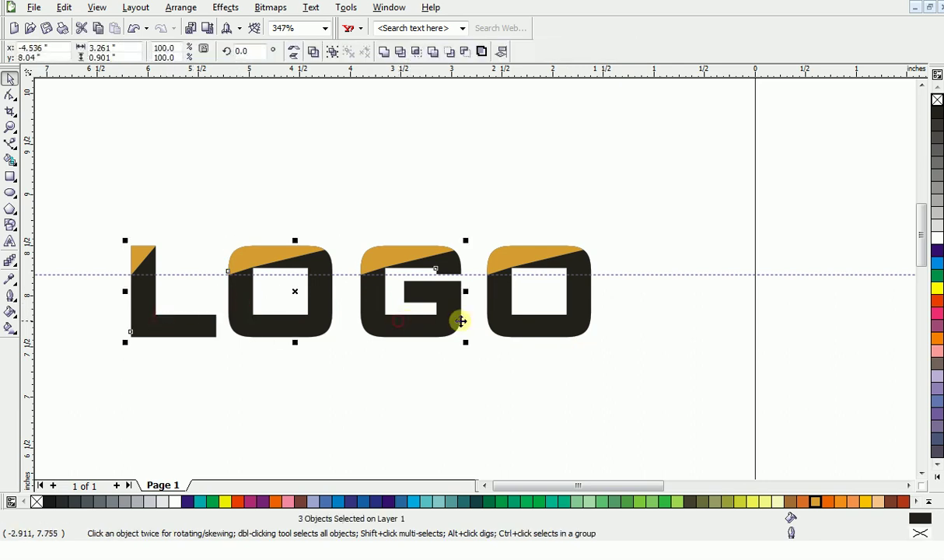
{"action": "left_click", "coordinate": [504, 322], "text": "shift"}
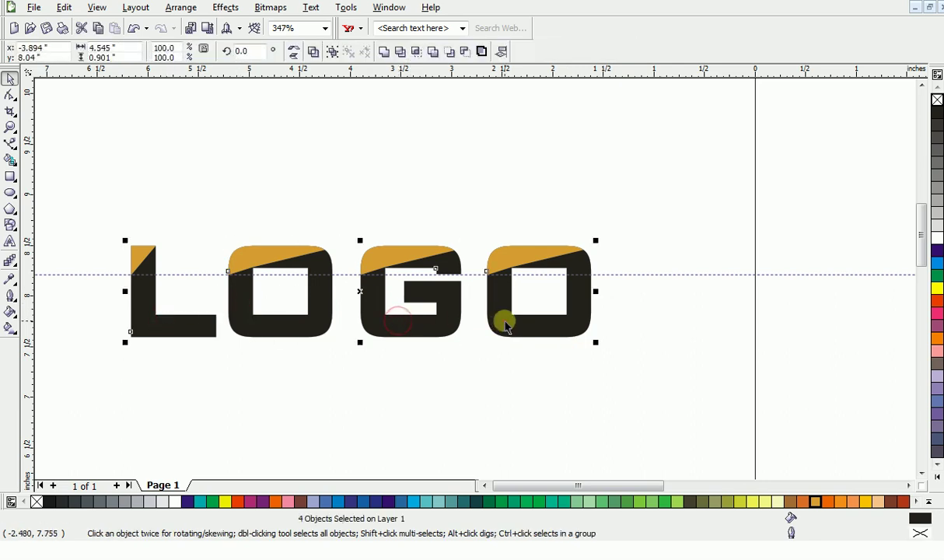
{"action": "left_click", "coordinate": [267, 502]}
{"action": "left_click", "coordinate": [272, 502]}
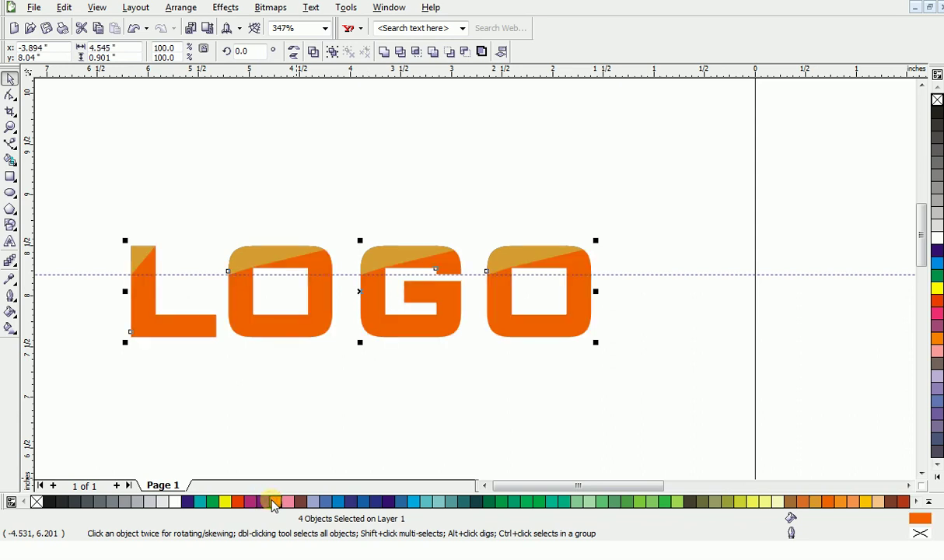
{"action": "left_click", "coordinate": [240, 502]}
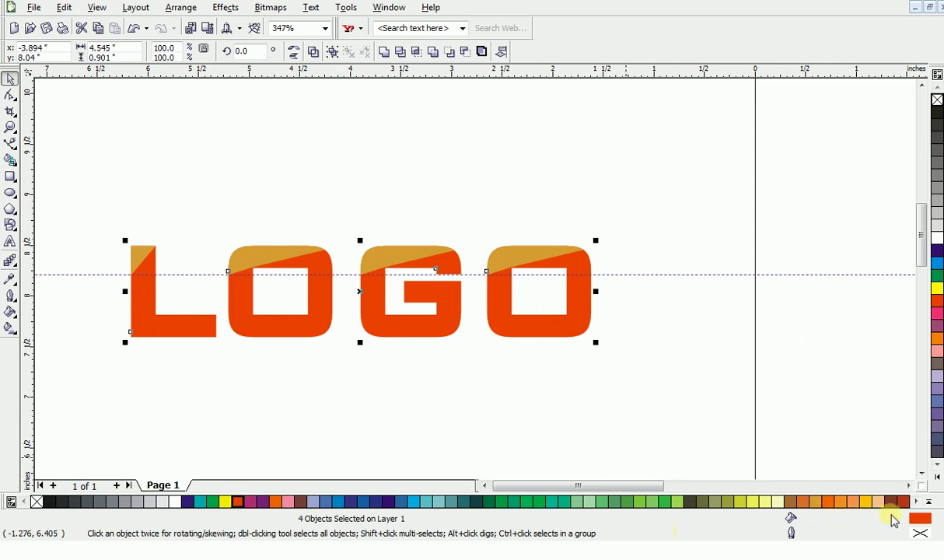
{"action": "left_click", "coordinate": [928, 501]}
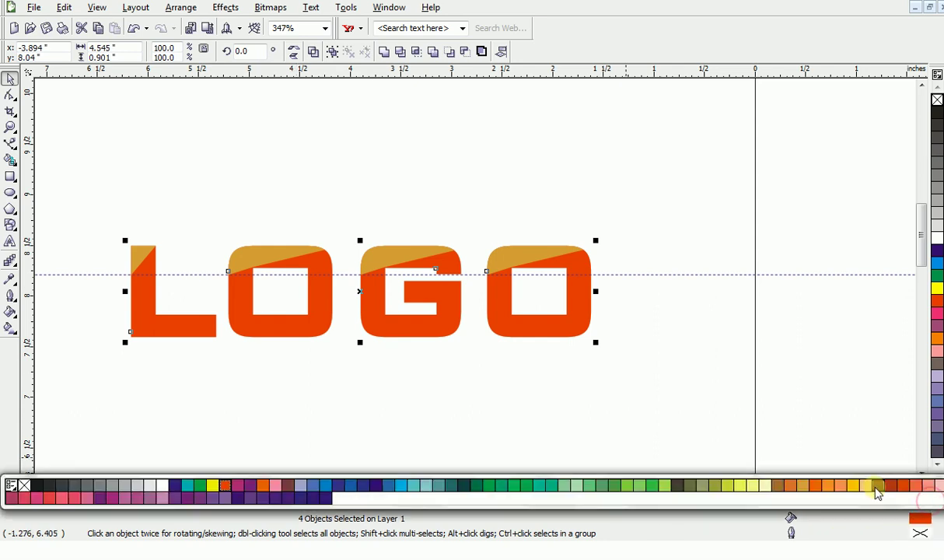
{"action": "left_click", "coordinate": [877, 485]}
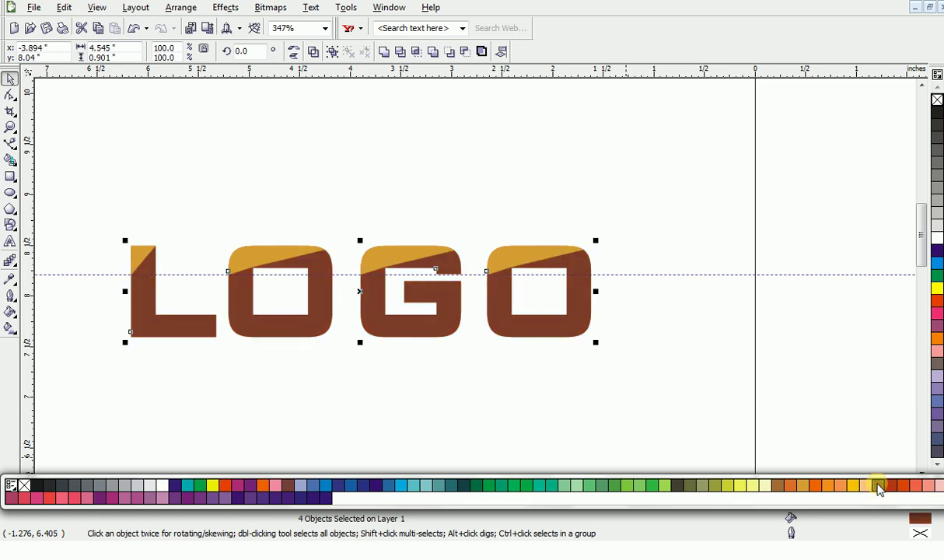
{"action": "left_click", "coordinate": [891, 486]}
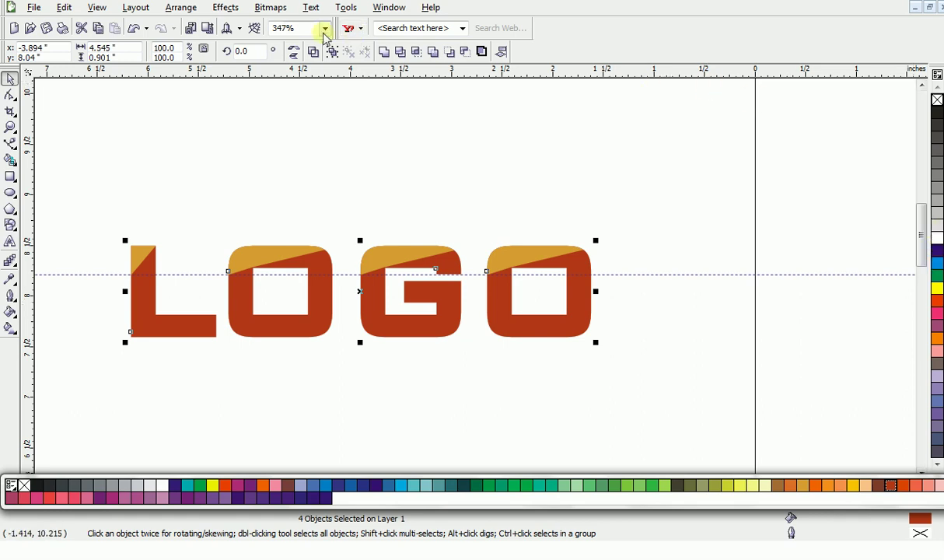
Open the Bevel effect for the second O's red body and set the Soft edge style with a 0.1" distance offset.
{"action": "left_click", "coordinate": [222, 8]}
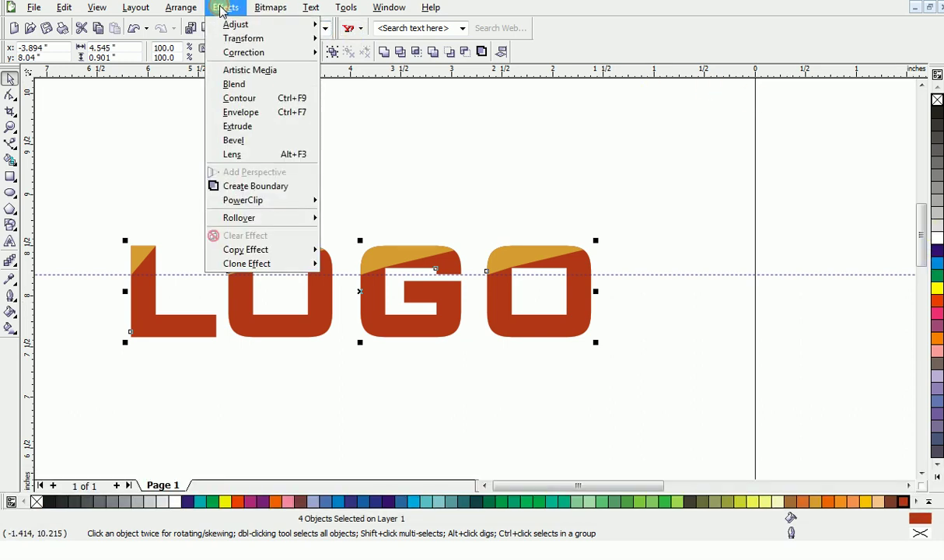
{"action": "left_click", "coordinate": [381, 191]}
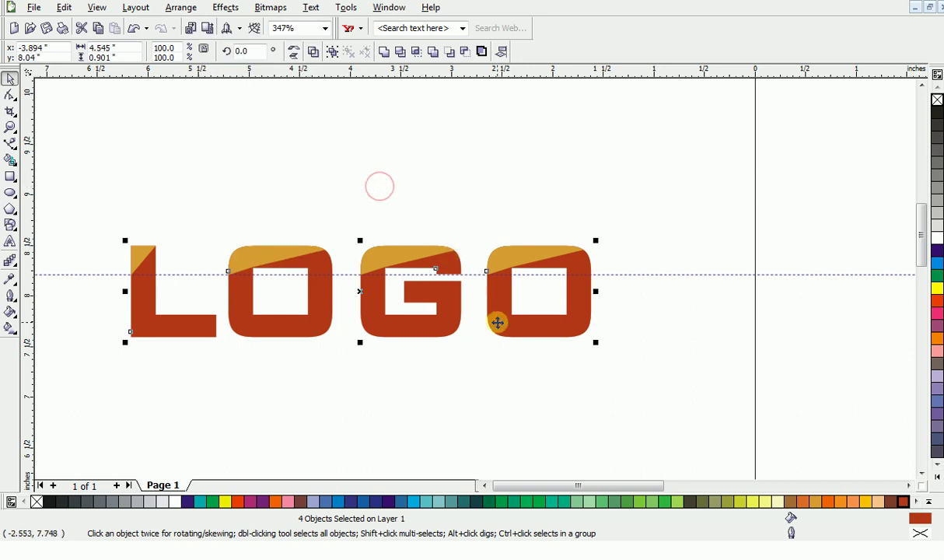
{"action": "left_click", "coordinate": [498, 322]}
{"action": "left_click", "coordinate": [497, 328]}
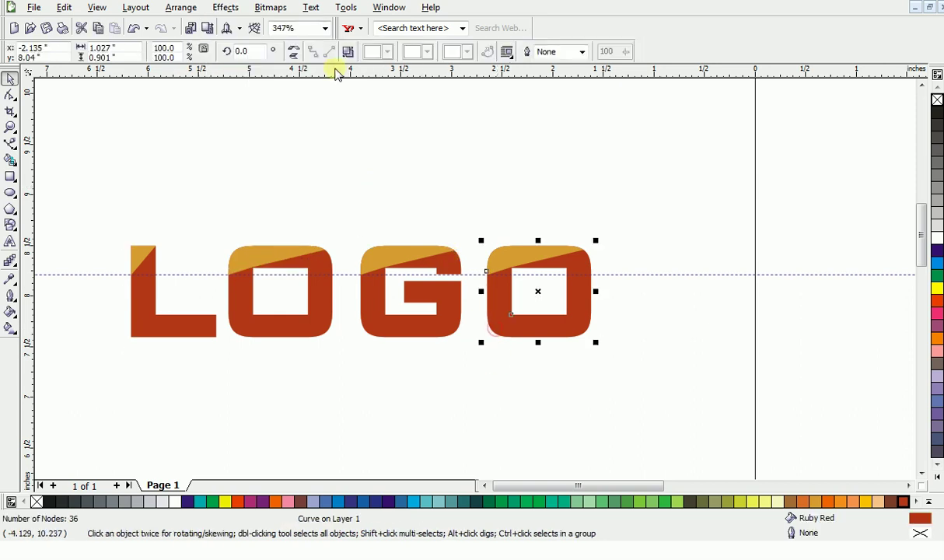
{"action": "left_click", "coordinate": [226, 7]}
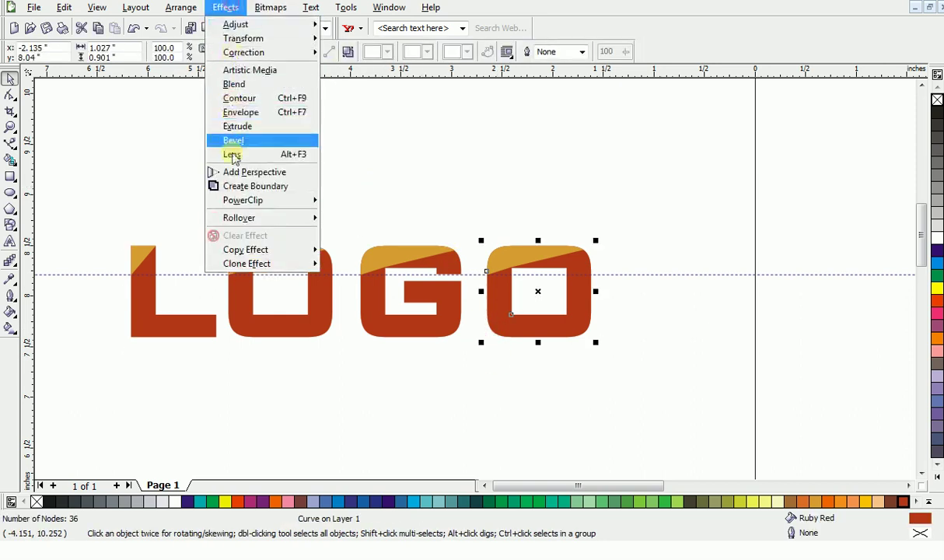
{"action": "left_click", "coordinate": [234, 143]}
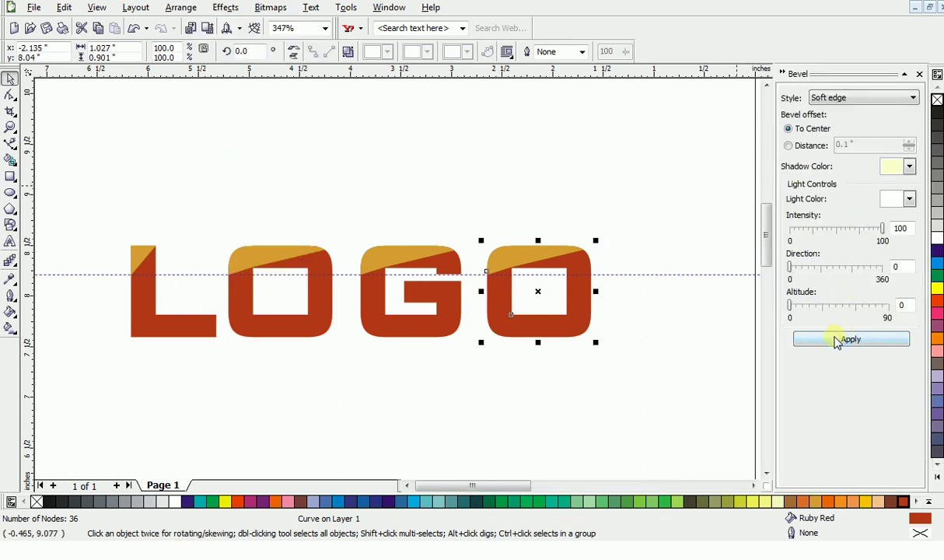
{"action": "left_click", "coordinate": [839, 99]}
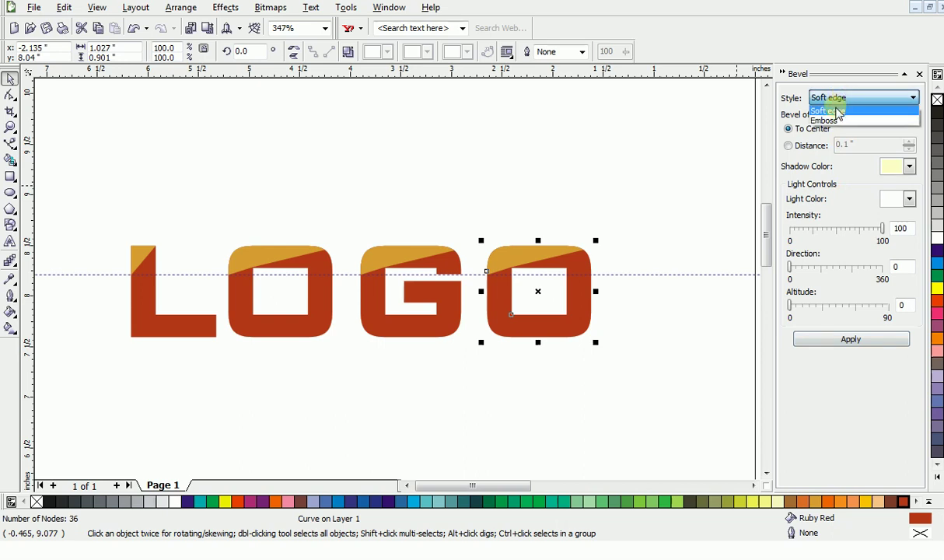
{"action": "left_click", "coordinate": [838, 112]}
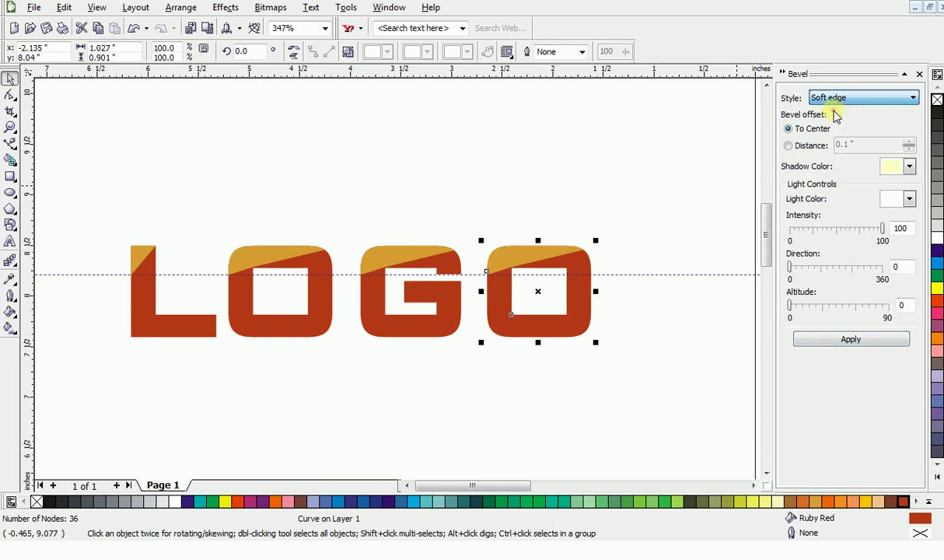
{"action": "left_click", "coordinate": [789, 146]}
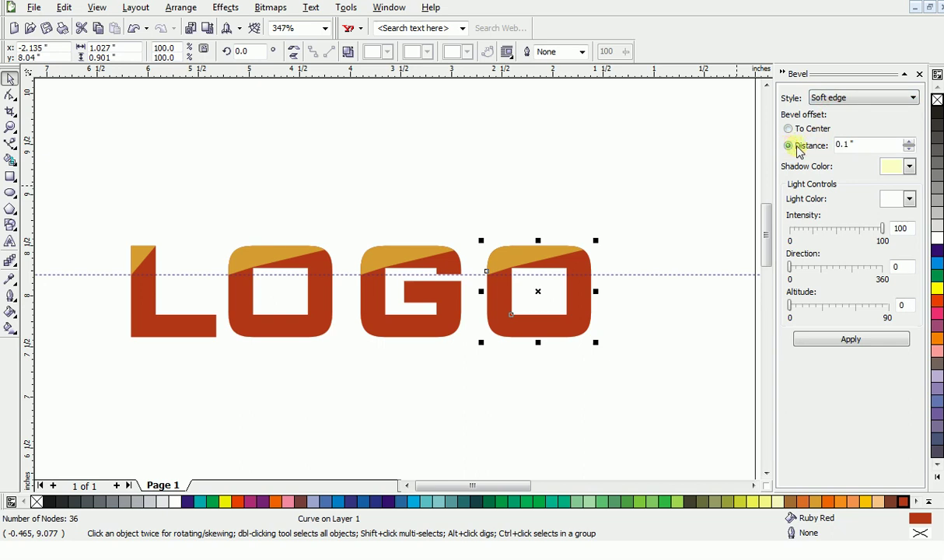
Try the bevel on the second O with a tan shadow color, and undo it.
{"action": "left_click", "coordinate": [910, 166]}
{"action": "left_click", "coordinate": [905, 198]}
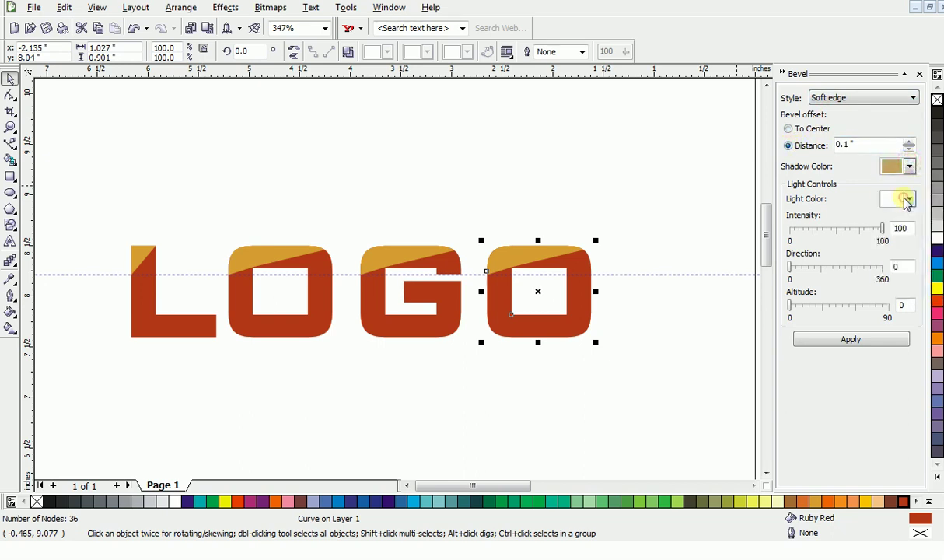
{"action": "left_click", "coordinate": [877, 340]}
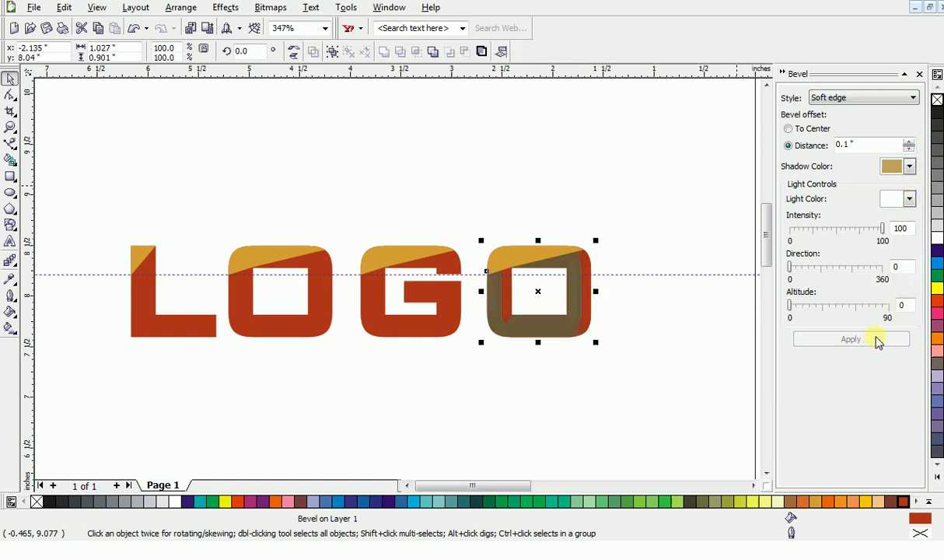
{"action": "key", "text": "ctrl+z"}
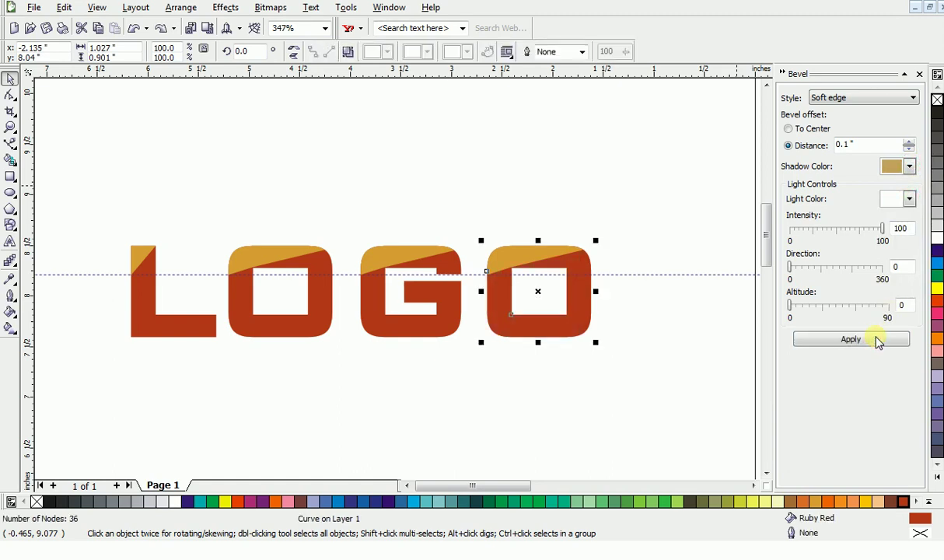
Try the soft-edge bevel on the second O with a brown shadow color.
{"action": "left_click", "coordinate": [909, 198]}
{"action": "left_click", "coordinate": [910, 171]}
{"action": "left_click", "coordinate": [911, 168]}
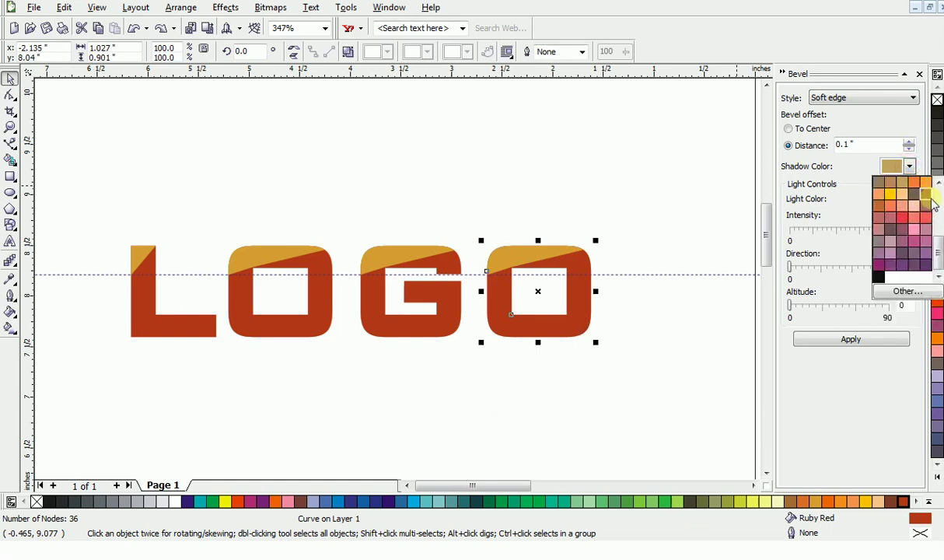
{"action": "left_click", "coordinate": [928, 194]}
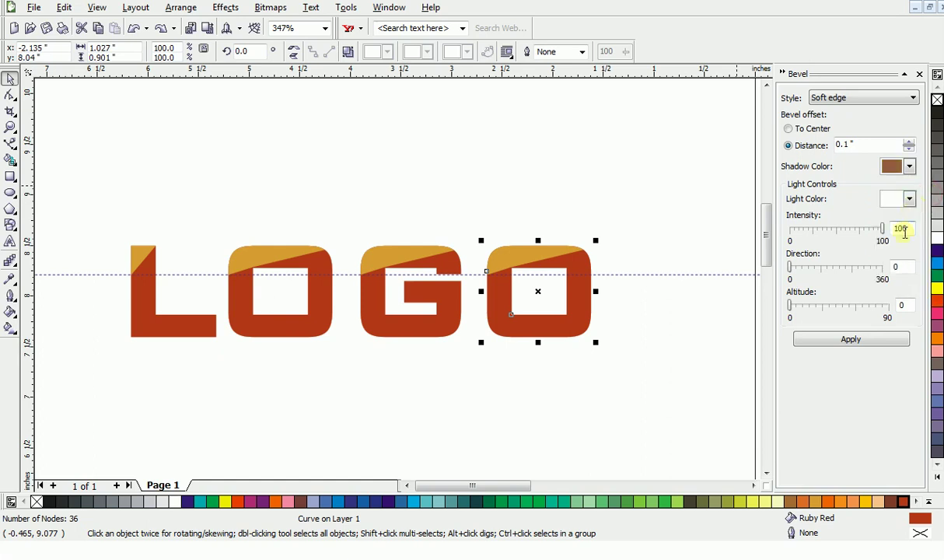
{"action": "left_click", "coordinate": [857, 338]}
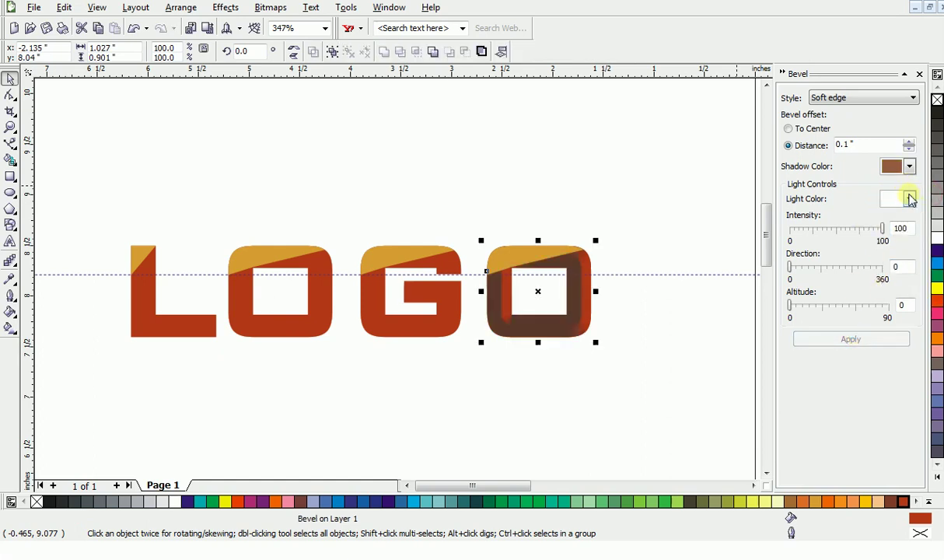
Change the shadow color of the second O's bevel to red-orange and apply it.
{"action": "left_click", "coordinate": [910, 164]}
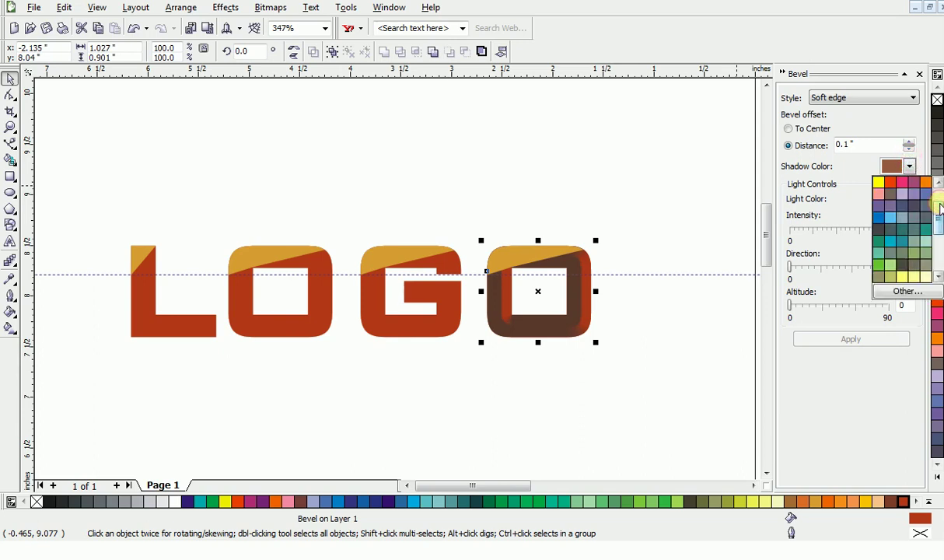
{"action": "left_click", "coordinate": [891, 182]}
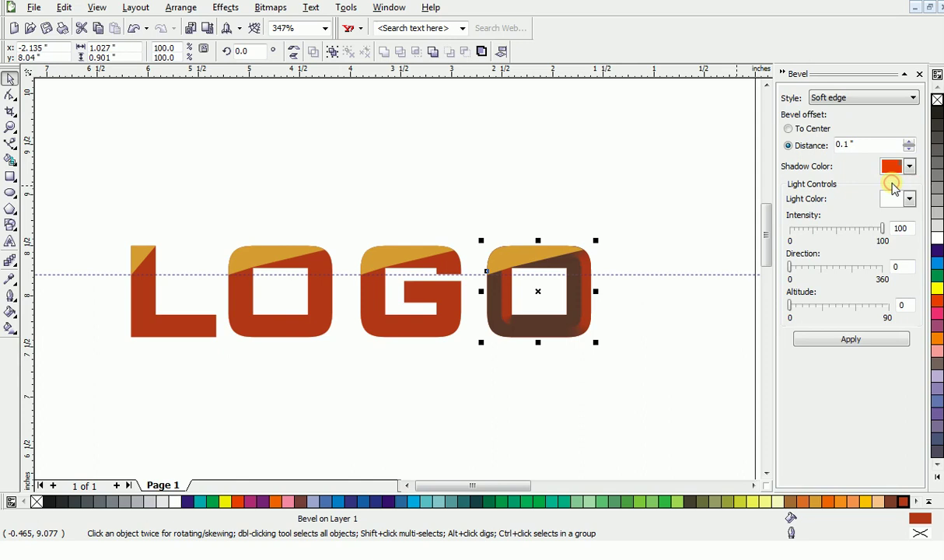
{"action": "left_click", "coordinate": [851, 336]}
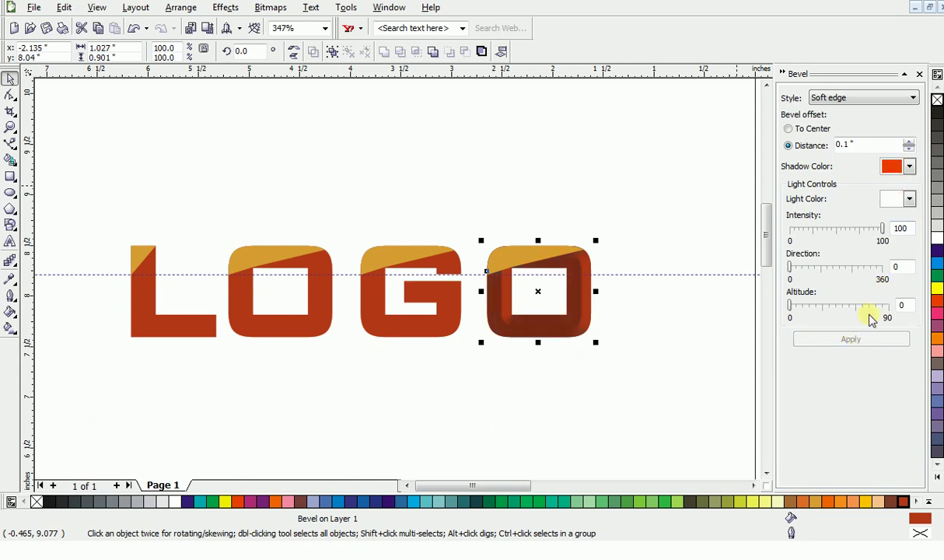
Try a light altitude of 40 and a light direction of 166 on the second O's bevel.
{"action": "left_click", "coordinate": [833, 305]}
{"action": "left_click", "coordinate": [837, 340]}
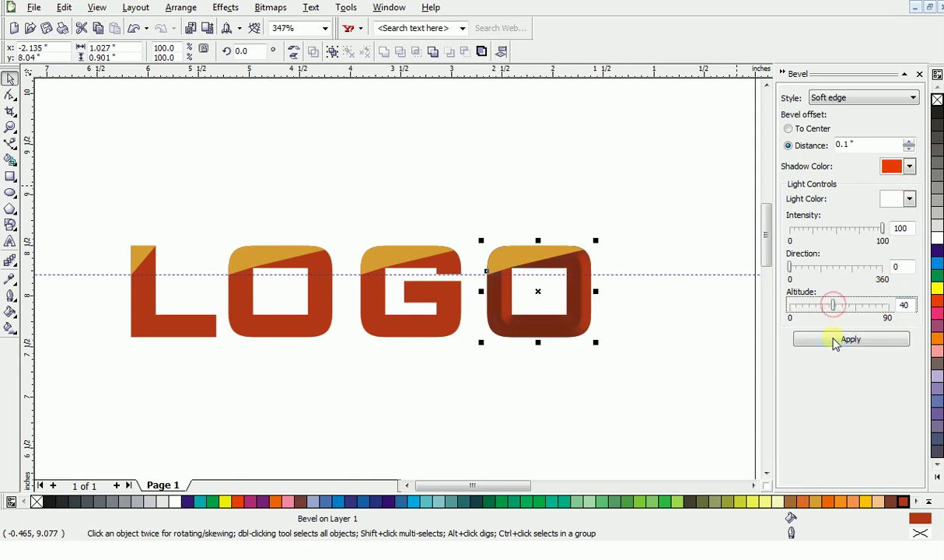
{"action": "left_click", "coordinate": [832, 267]}
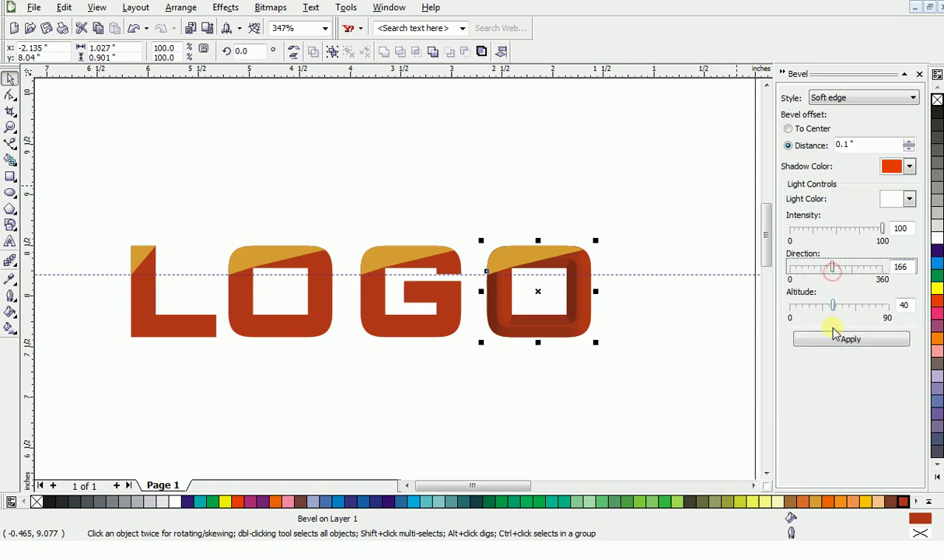
{"action": "left_click", "coordinate": [834, 340]}
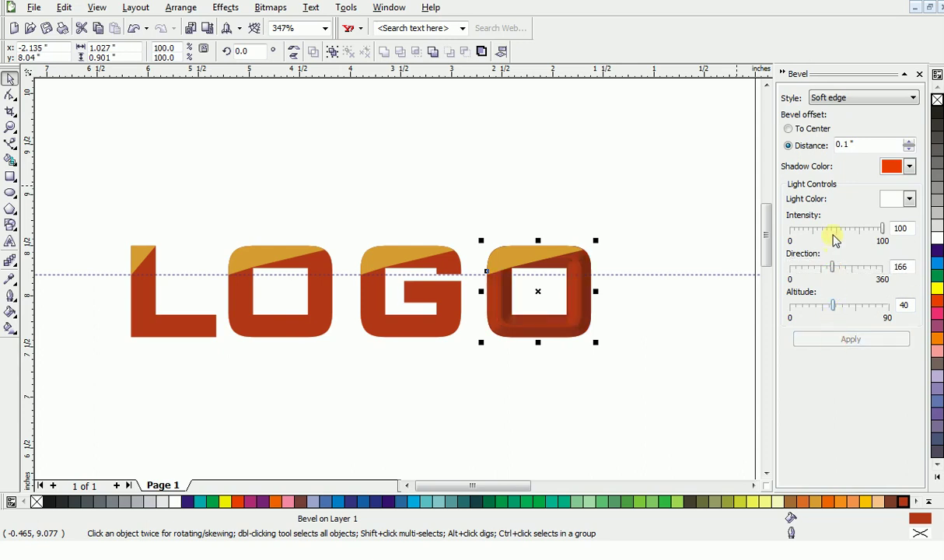
Try light intensities of 46 and 4 on the second O's bevel.
{"action": "left_click", "coordinate": [832, 229]}
{"action": "left_click", "coordinate": [830, 340]}
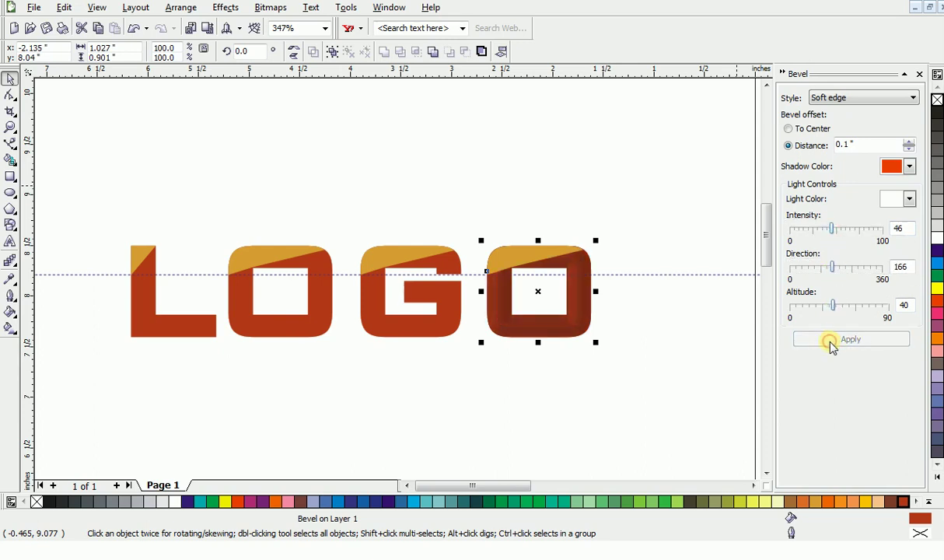
{"action": "left_click", "coordinate": [794, 229]}
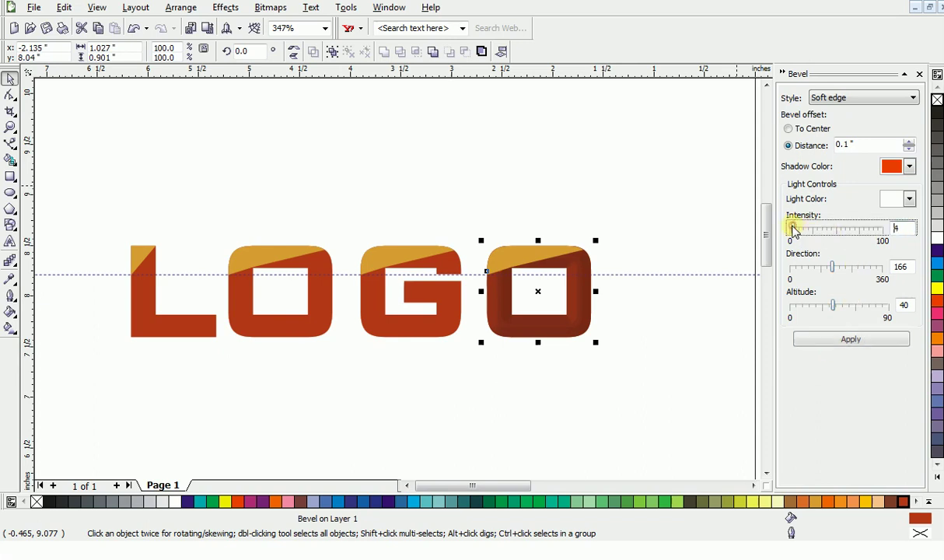
{"action": "left_click", "coordinate": [834, 342]}
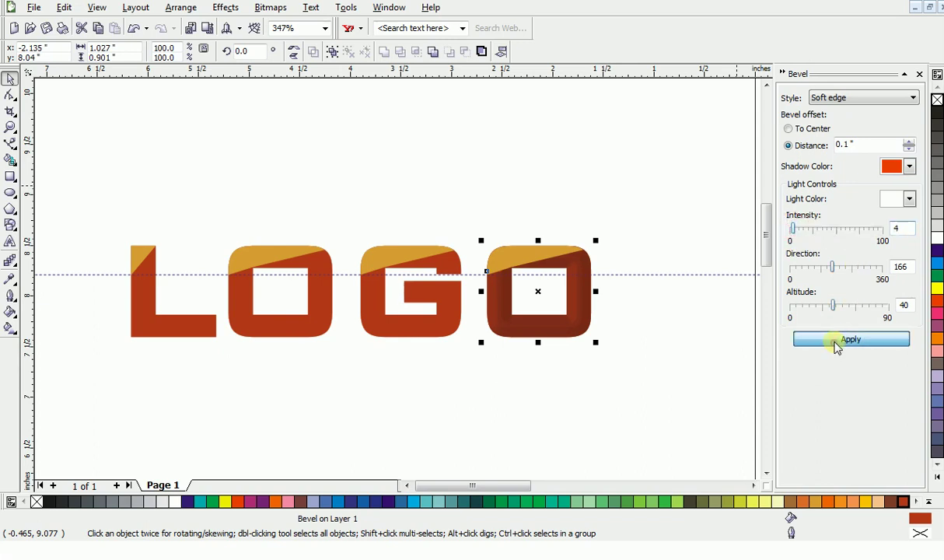
Try a light altitude of 73 on the second O's bevel.
{"action": "left_click", "coordinate": [853, 307]}
{"action": "left_click_drag", "start_coordinate": [856, 307], "coordinate": [874, 315]}
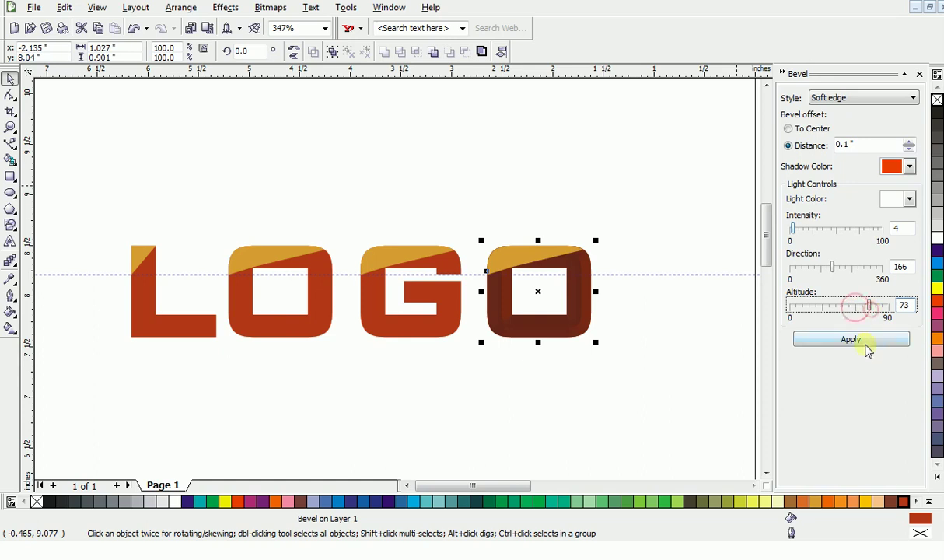
{"action": "left_click", "coordinate": [860, 343]}
Try a light altitude of 1 with a light direction of 23 on the second O's bevel.
{"action": "left_click", "coordinate": [794, 307]}
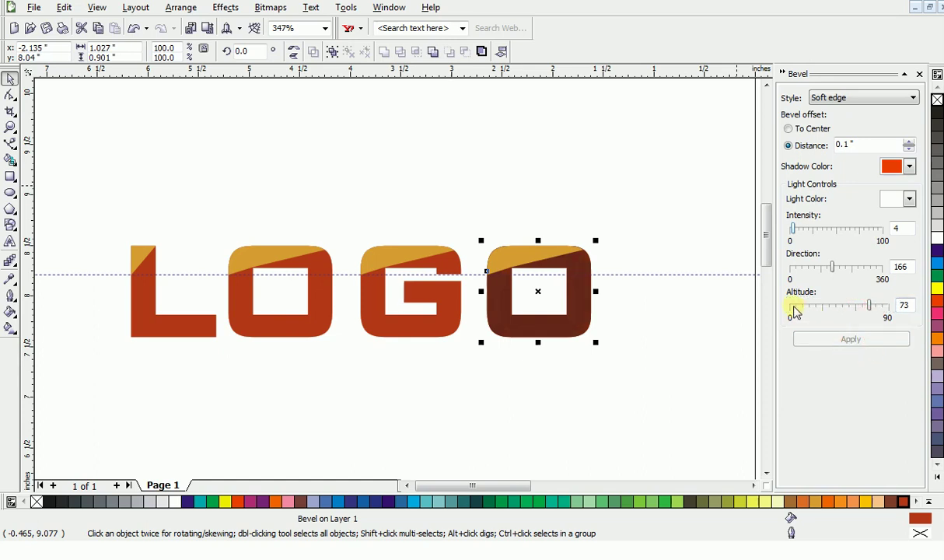
{"action": "left_click", "coordinate": [801, 339]}
{"action": "left_click", "coordinate": [802, 276]}
{"action": "left_click", "coordinate": [813, 341]}
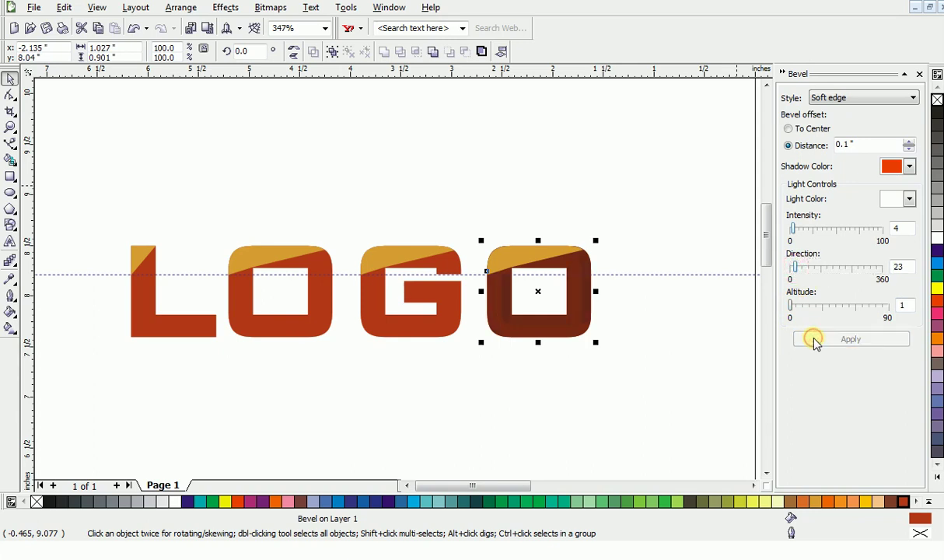
Try a light direction of 346 and a light intensity of 41 on the second O's bevel.
{"action": "left_click", "coordinate": [879, 268]}
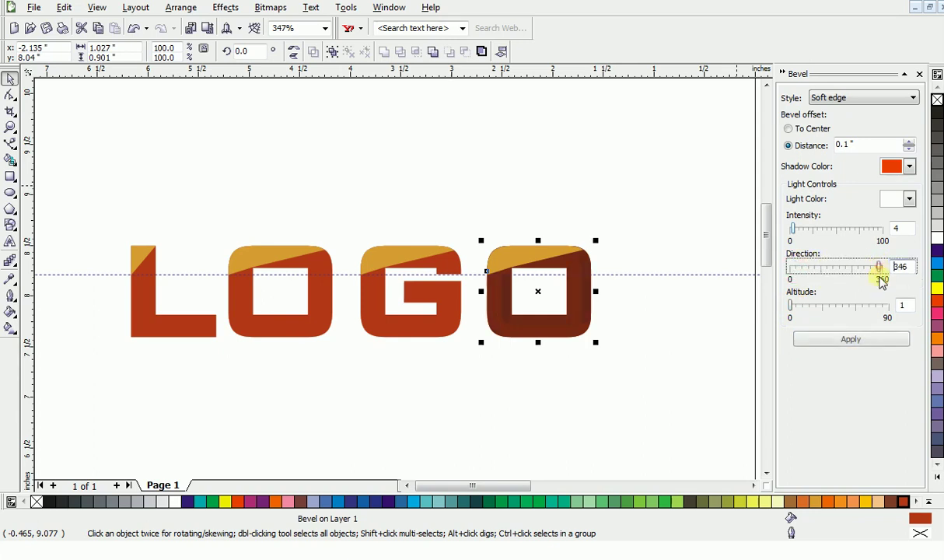
{"action": "left_click", "coordinate": [859, 341]}
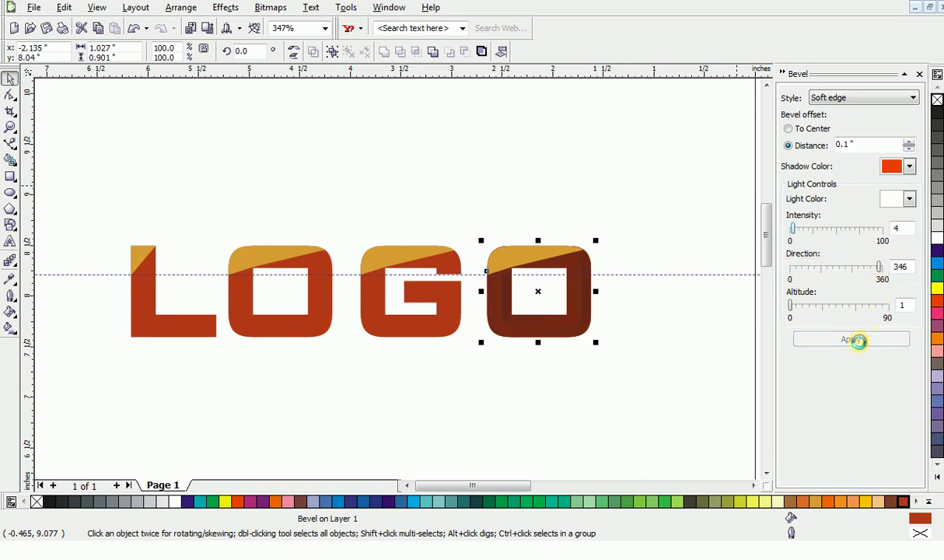
{"action": "left_click", "coordinate": [828, 238]}
{"action": "left_click", "coordinate": [827, 338]}
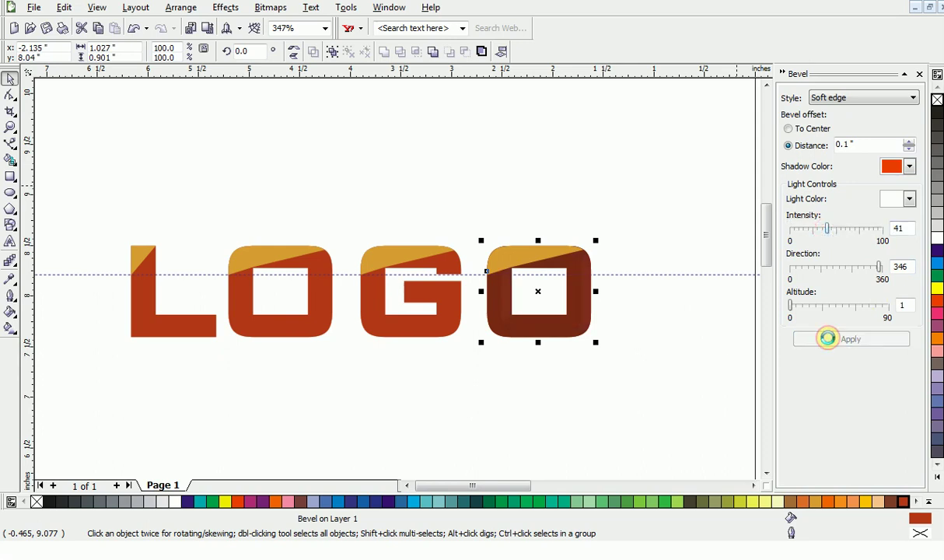
Set the second O's bevel to zero light intensity and a 0.15" offset distance, and apply the changes.
{"action": "left_click", "coordinate": [787, 229]}
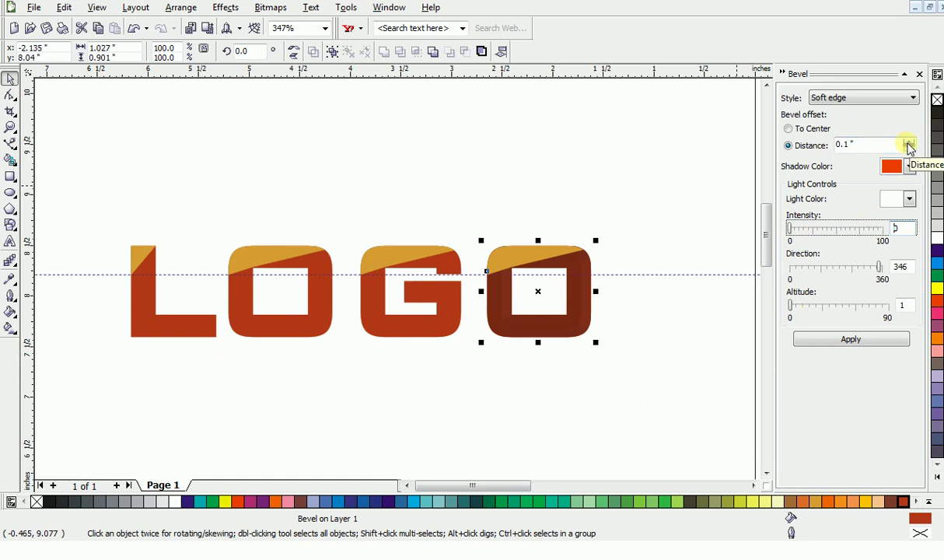
{"action": "left_click", "coordinate": [909, 142]}
{"action": "left_click", "coordinate": [909, 142]}
{"action": "left_click", "coordinate": [910, 143]}
{"action": "left_click", "coordinate": [909, 142]}
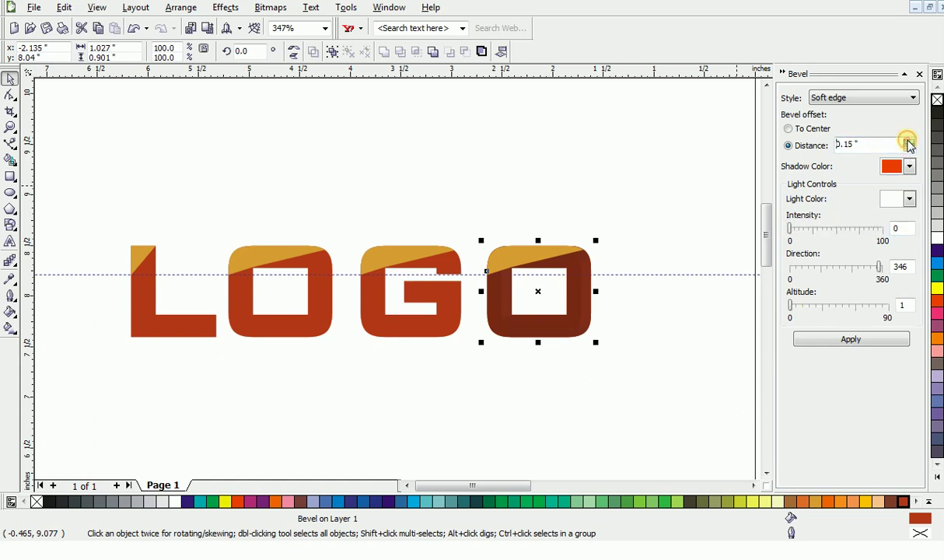
{"action": "left_click", "coordinate": [909, 142]}
{"action": "left_click", "coordinate": [808, 339]}
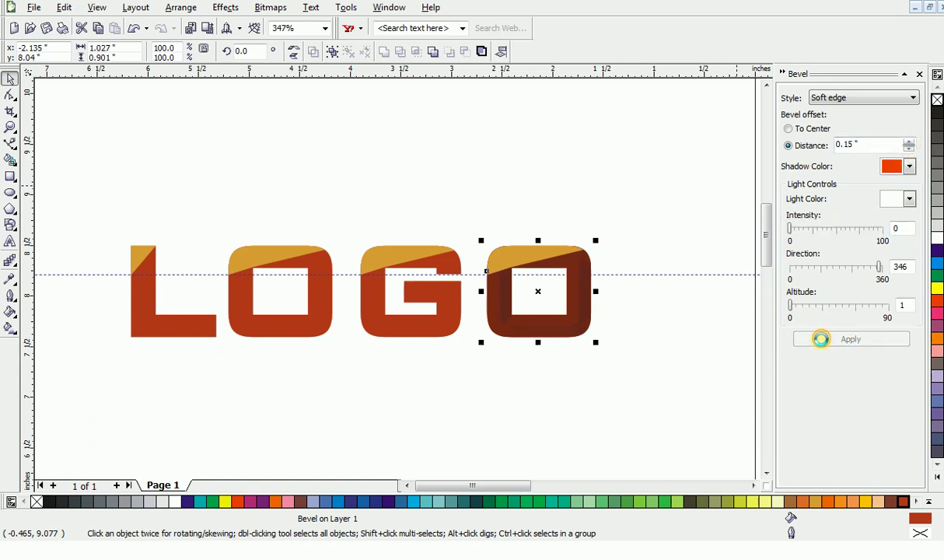
Try a light altitude of 69 on the second O's bevel, and return it to 1.
{"action": "left_click_drag", "start_coordinate": [857, 313], "coordinate": [864, 309]}
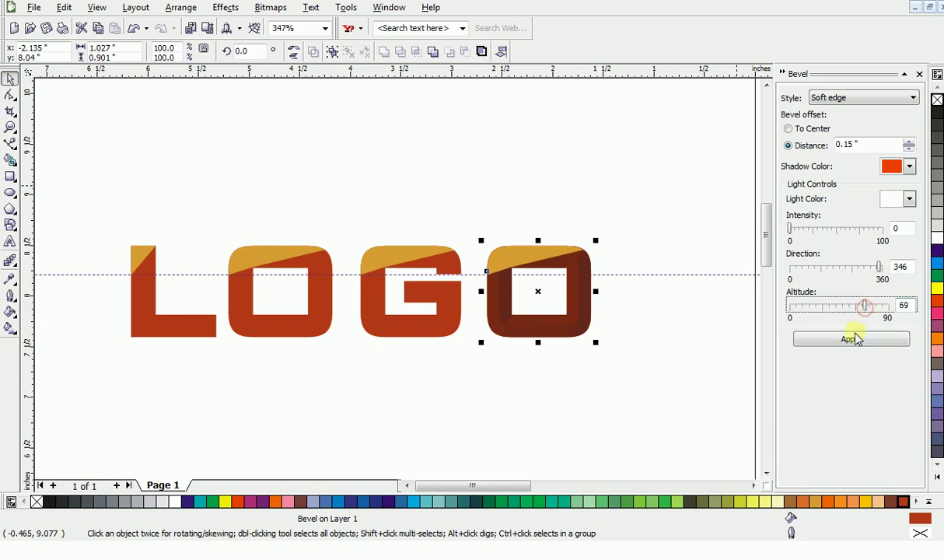
{"action": "left_click", "coordinate": [851, 338]}
{"action": "left_click", "coordinate": [790, 306]}
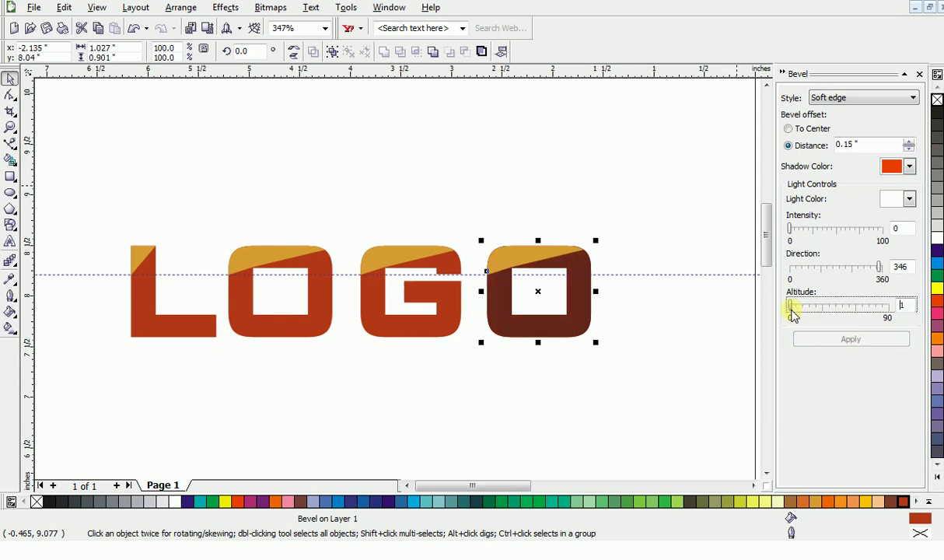
{"action": "left_click", "coordinate": [821, 339]}
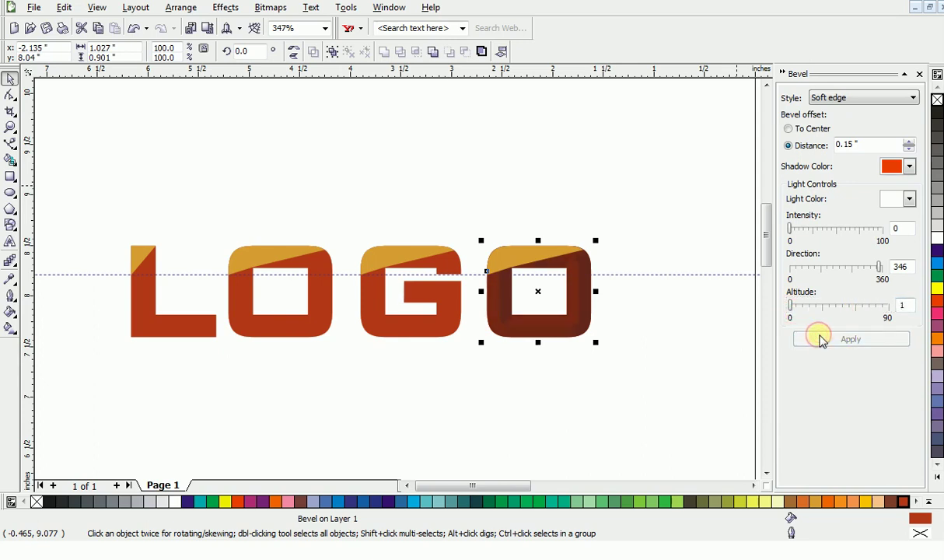
Apply a light direction of 9 and raise the light intensity to 100 on the second O's bevel.
{"action": "left_click", "coordinate": [792, 268]}
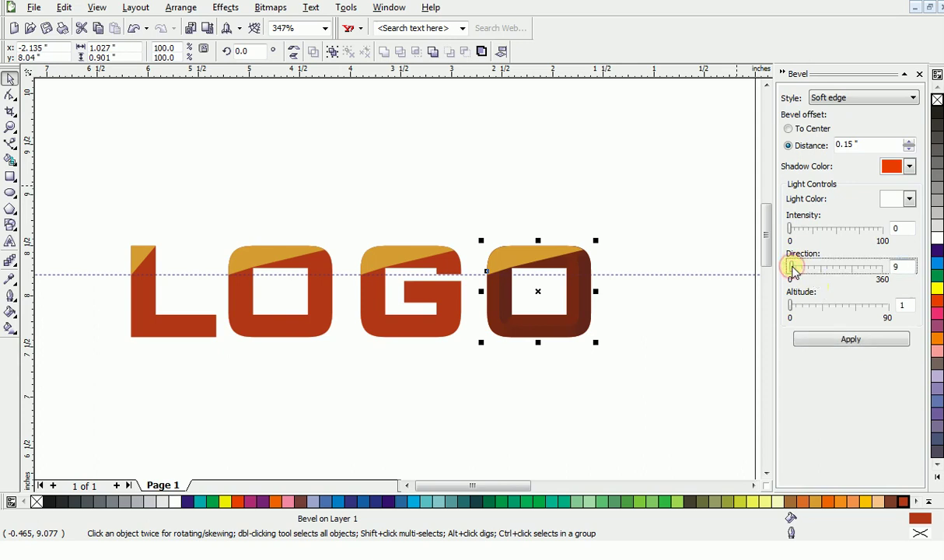
{"action": "left_click", "coordinate": [867, 339]}
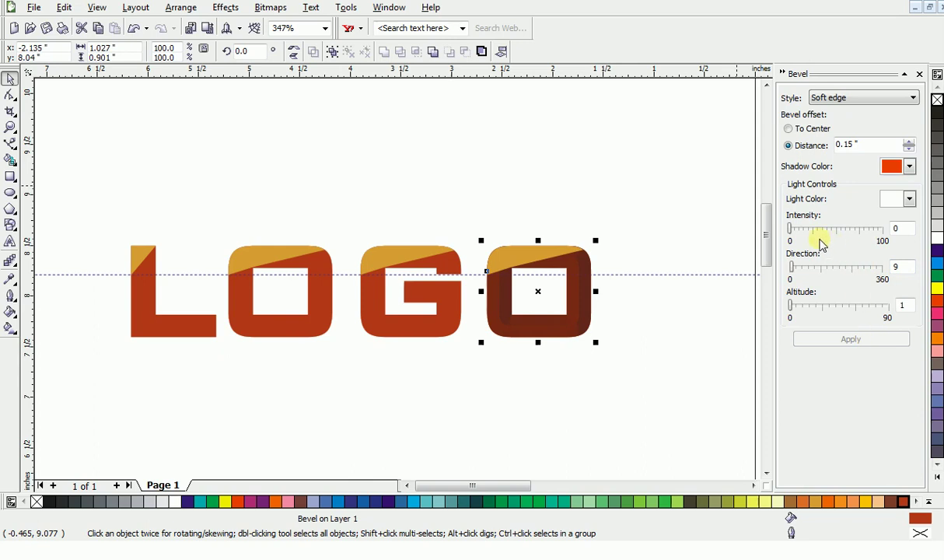
{"action": "left_click_drag", "start_coordinate": [792, 231], "coordinate": [885, 230]}
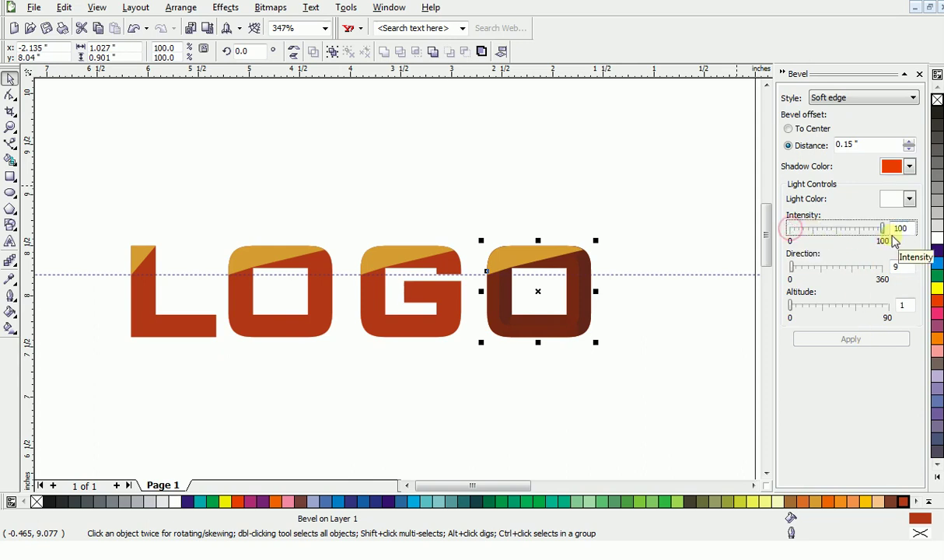
{"action": "left_click", "coordinate": [866, 339]}
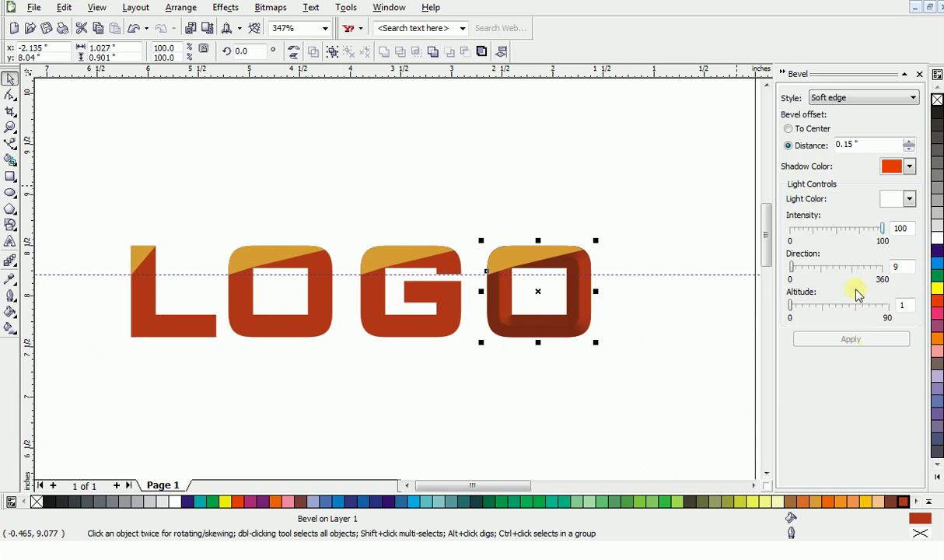
Set the light direction of the second O's bevel to 243 and its altitude to 57, applying each.
{"action": "left_click_drag", "start_coordinate": [791, 267], "coordinate": [853, 267]}
{"action": "left_click", "coordinate": [853, 340]}
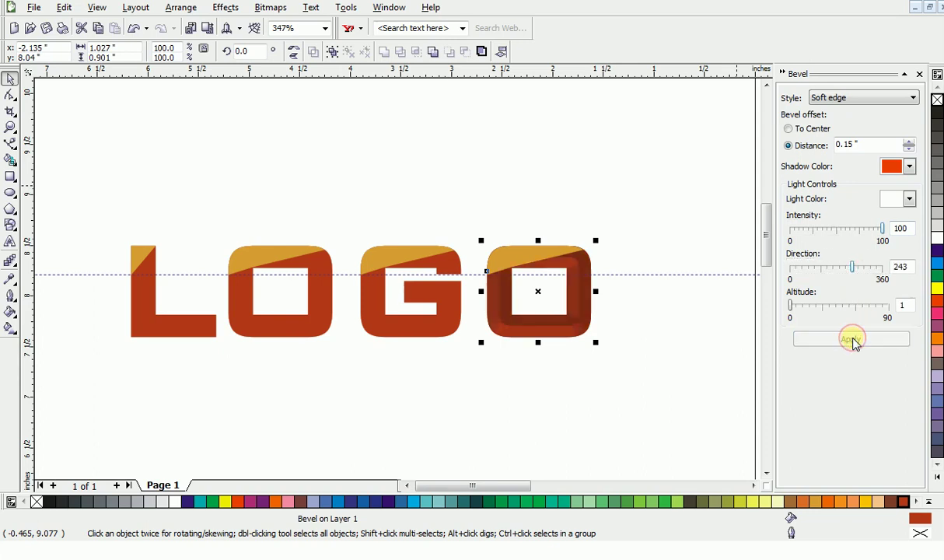
{"action": "left_click", "coordinate": [853, 307]}
{"action": "left_click", "coordinate": [854, 339]}
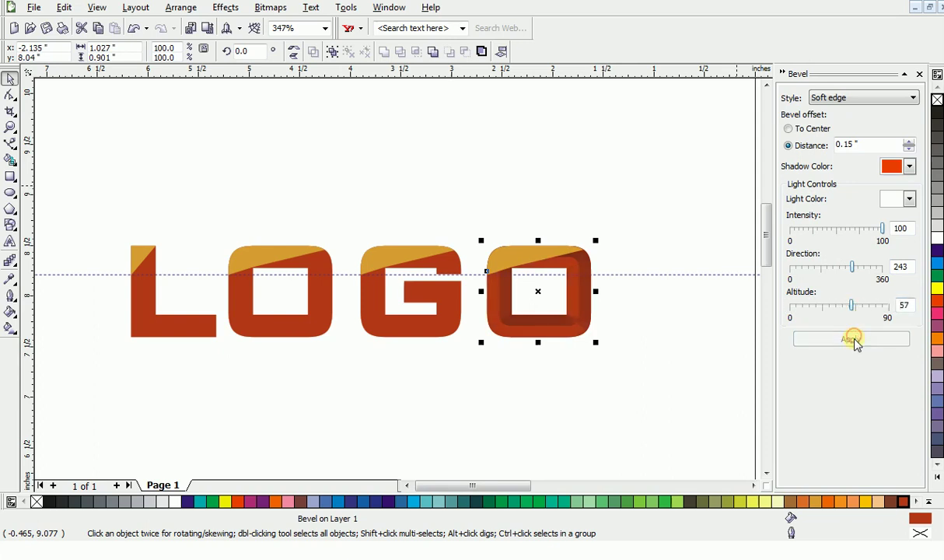
Try light altitudes of 75 and 55 on the second O's bevel.
{"action": "left_click", "coordinate": [872, 306]}
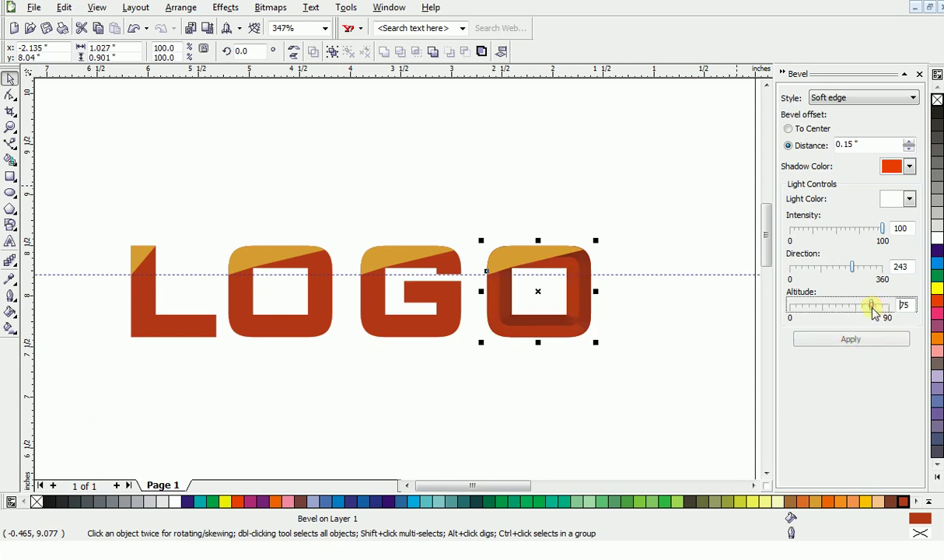
{"action": "left_click", "coordinate": [871, 339]}
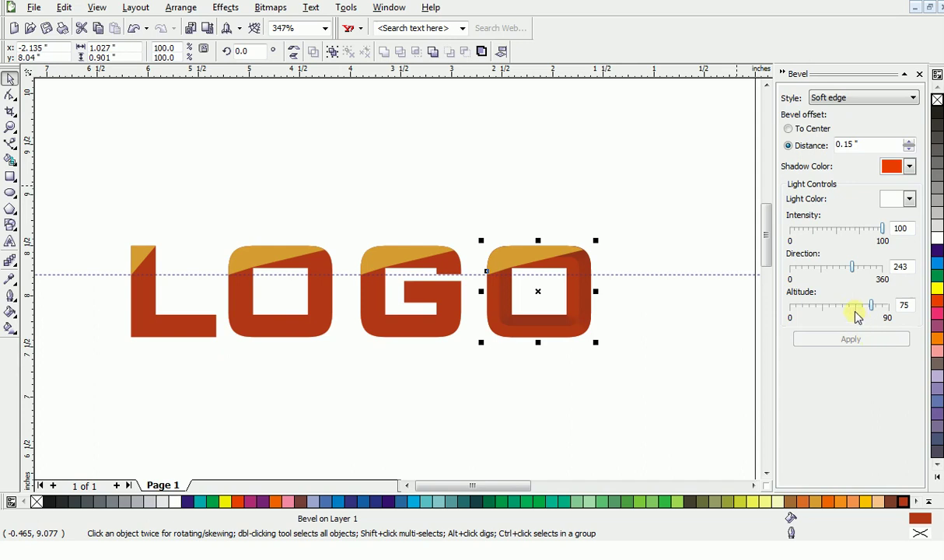
{"action": "left_click", "coordinate": [849, 306]}
{"action": "left_click", "coordinate": [849, 341]}
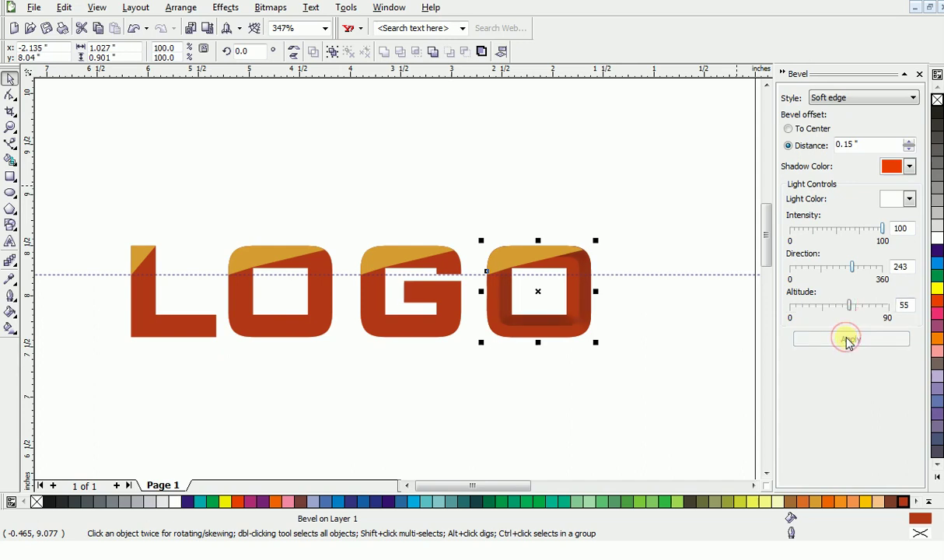
Test a light altitude of 30 on the second O's bevel, and apply an altitude of 2.
{"action": "left_click", "coordinate": [822, 306]}
{"action": "left_click", "coordinate": [822, 339]}
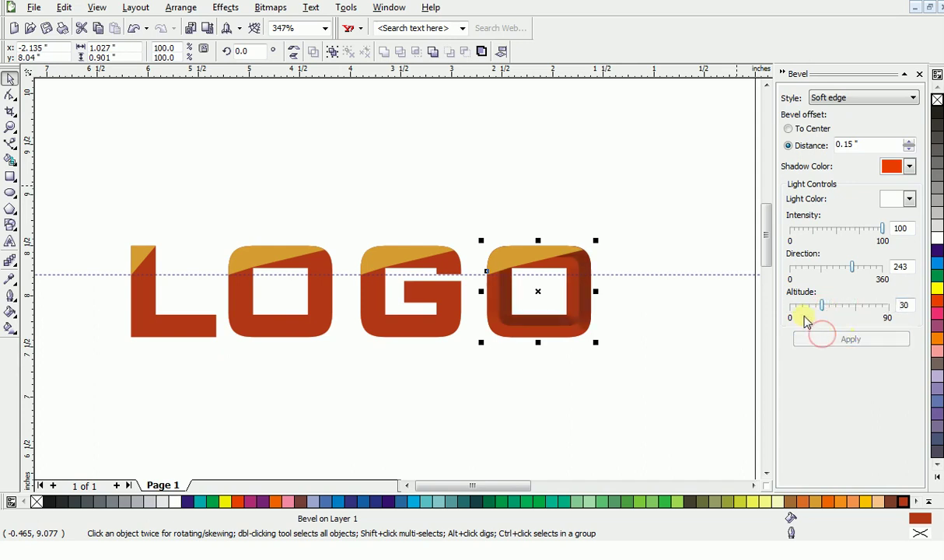
{"action": "left_click", "coordinate": [793, 310]}
{"action": "left_click", "coordinate": [806, 339]}
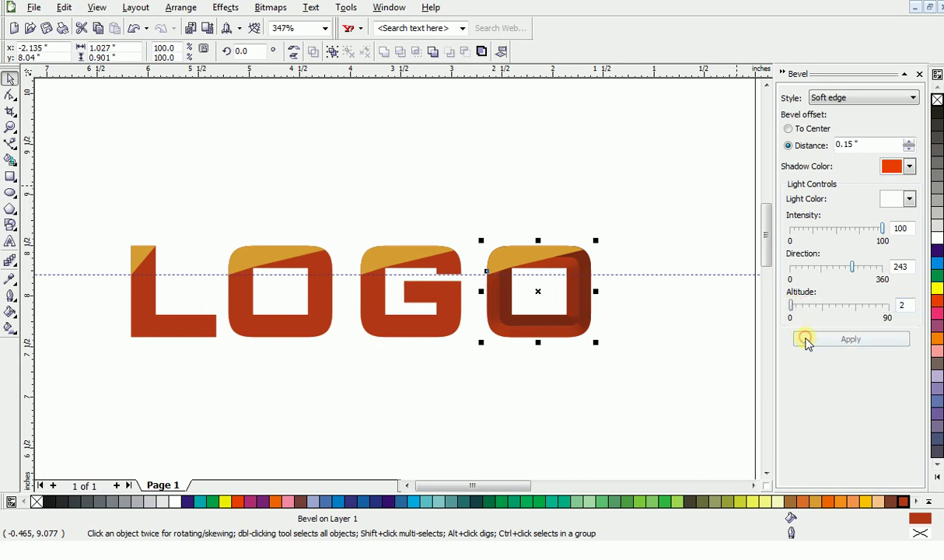
Test a light altitude of 23 on the second O's bevel, and apply an altitude of 30.
{"action": "left_click", "coordinate": [814, 307]}
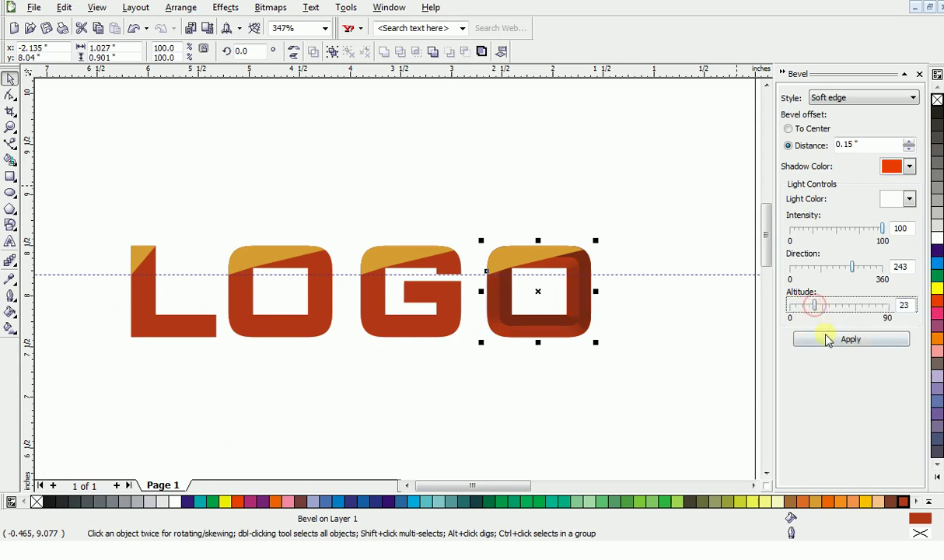
{"action": "left_click", "coordinate": [829, 338]}
{"action": "left_click", "coordinate": [822, 307]}
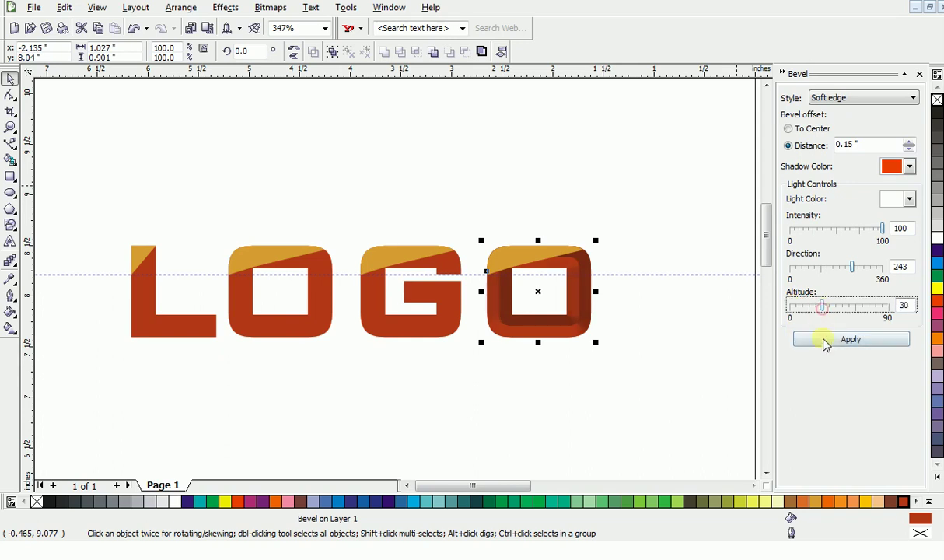
{"action": "left_click", "coordinate": [826, 342]}
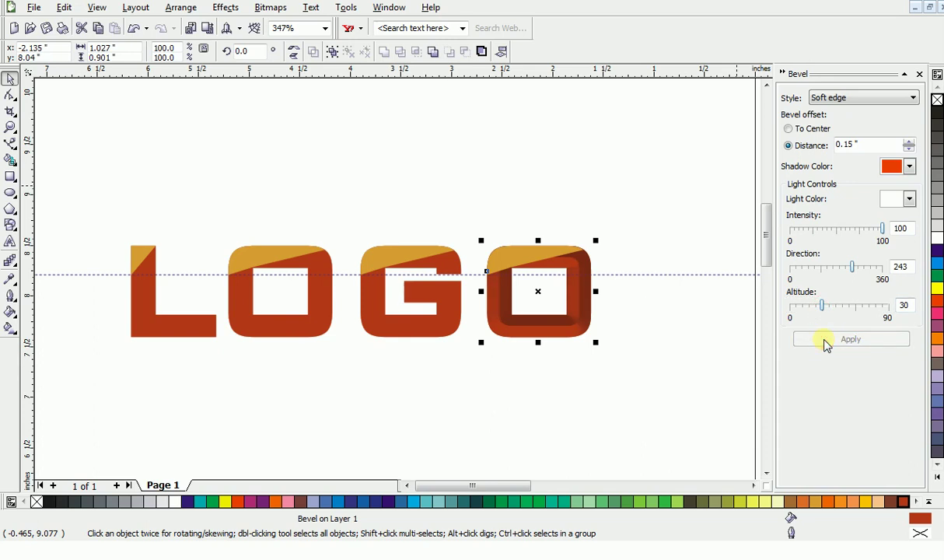
Test light directions of 177 and 234 on the second O's bevel, and apply a direction of 314.
{"action": "left_click", "coordinate": [836, 268]}
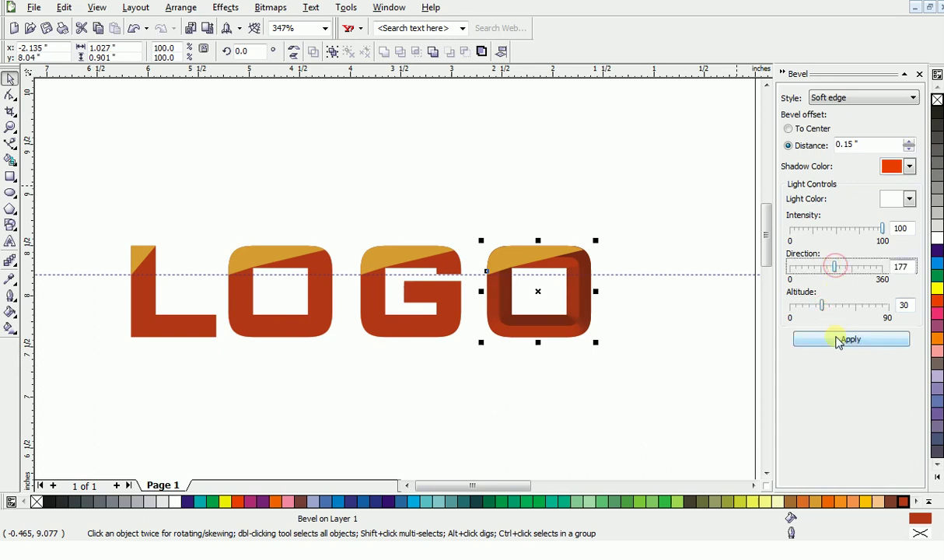
{"action": "left_click", "coordinate": [837, 339]}
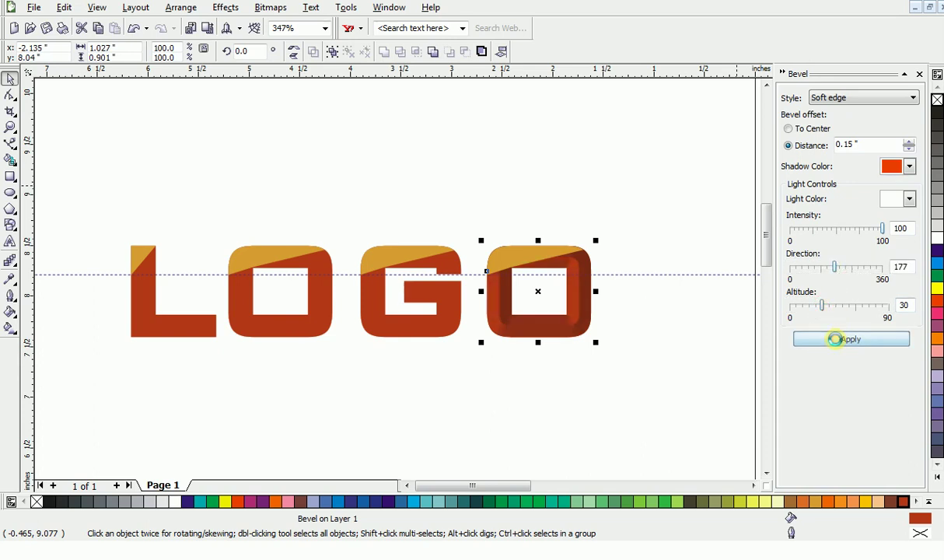
{"action": "left_click", "coordinate": [849, 268]}
{"action": "left_click", "coordinate": [851, 343]}
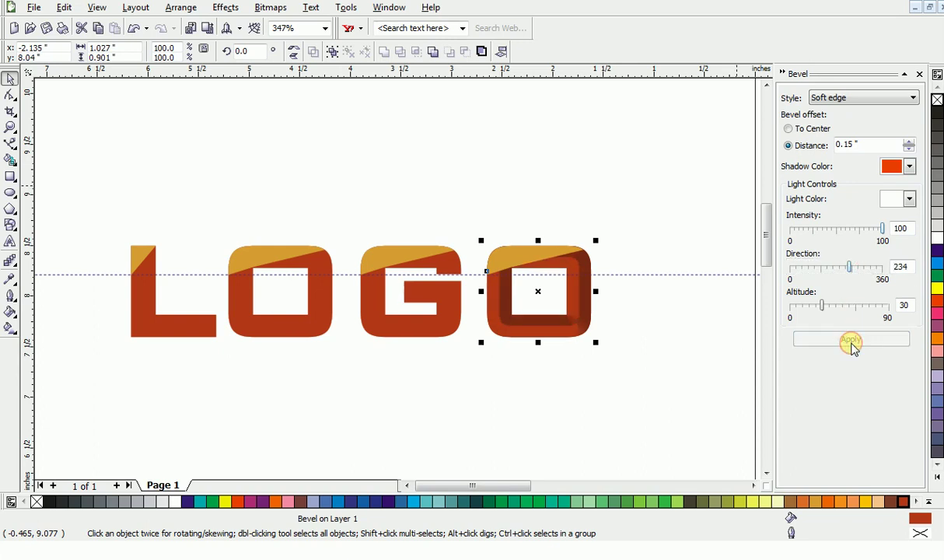
{"action": "left_click", "coordinate": [869, 268]}
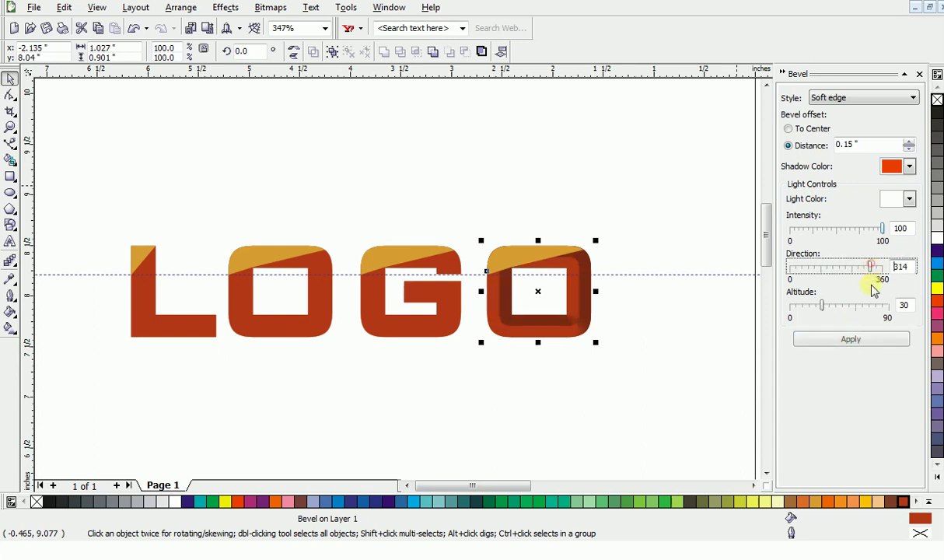
{"action": "left_click", "coordinate": [861, 342]}
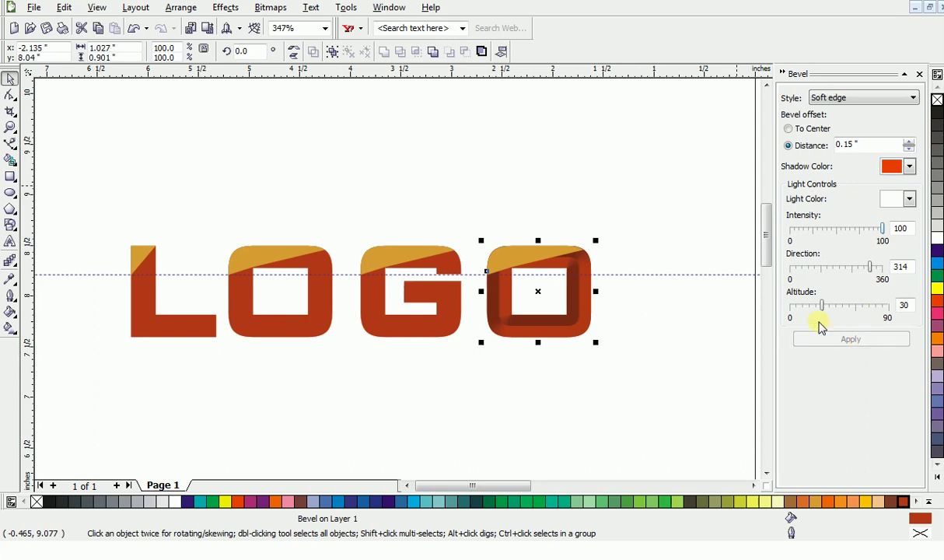
Apply the same soft-edge bevel to the red G, the first red O and the red L, and clear the selection.
{"action": "left_click", "coordinate": [433, 331]}
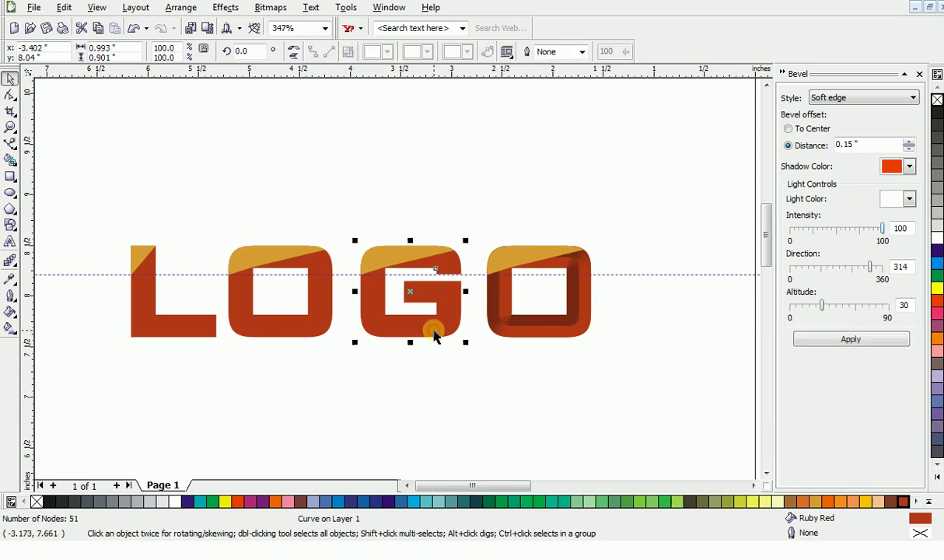
{"action": "left_click", "coordinate": [808, 348]}
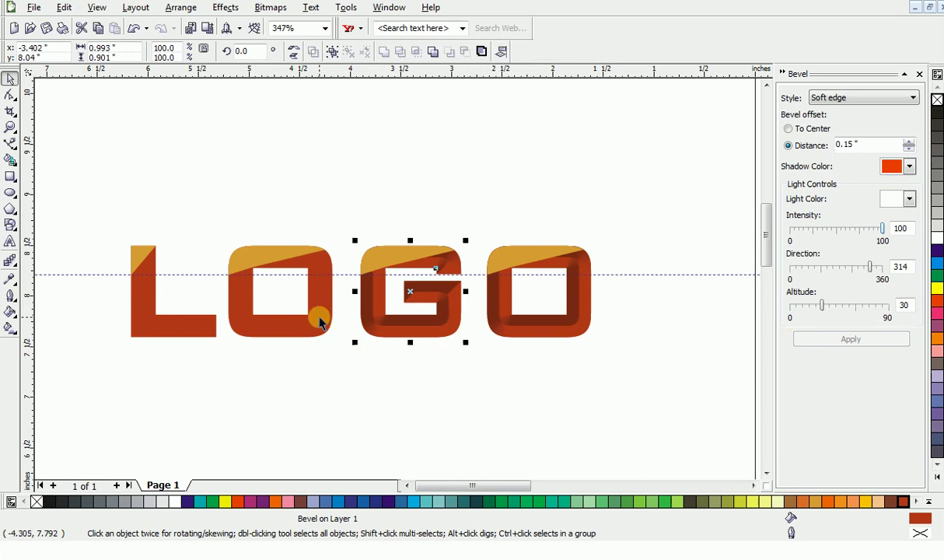
{"action": "left_click", "coordinate": [321, 324]}
{"action": "left_click", "coordinate": [827, 339]}
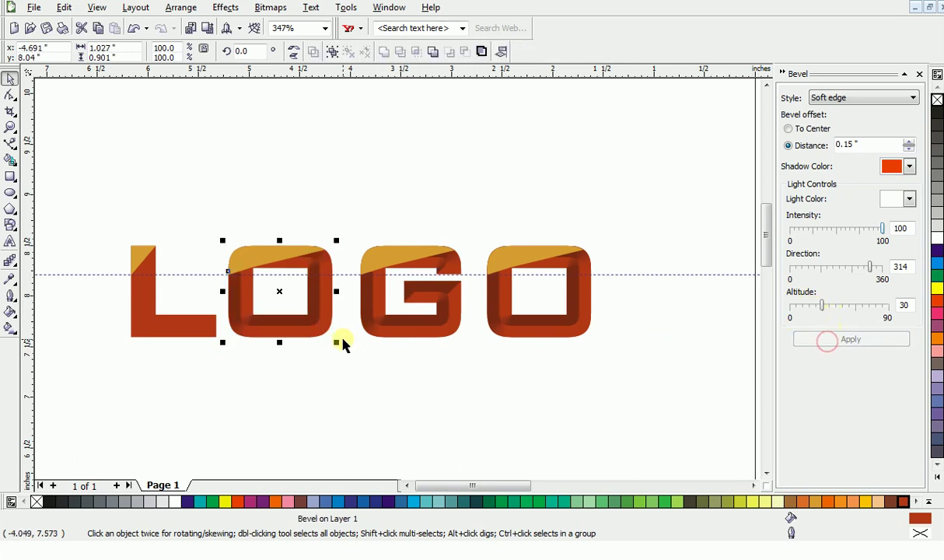
{"action": "left_click", "coordinate": [181, 331]}
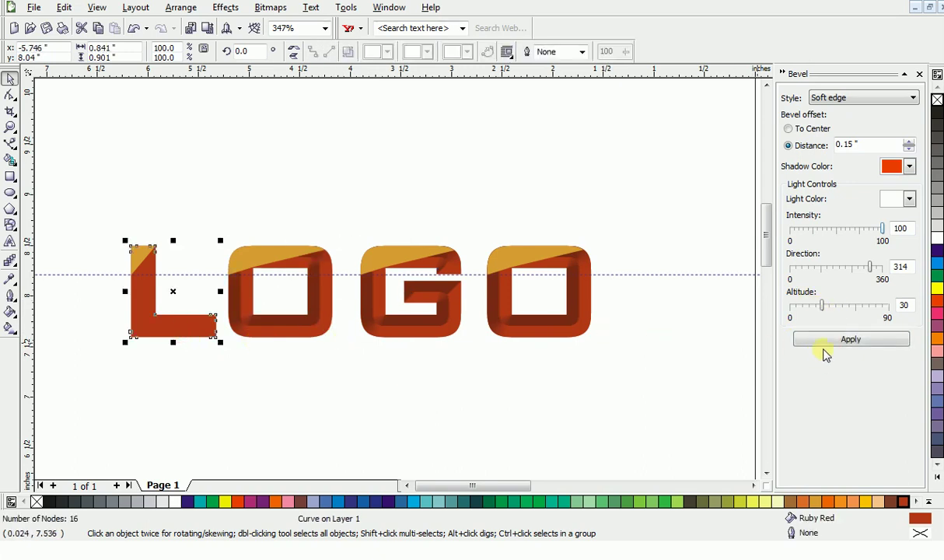
{"action": "left_click", "coordinate": [825, 340]}
{"action": "left_click", "coordinate": [661, 333]}
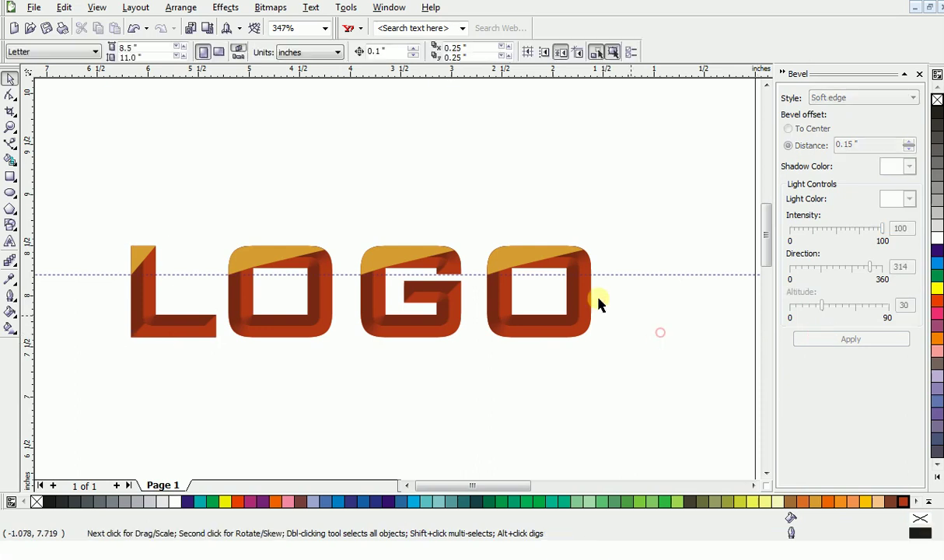
Try a soft-edge bevel with a light yellow shadow color on the second O's gold piece.
{"action": "left_click", "coordinate": [529, 260]}
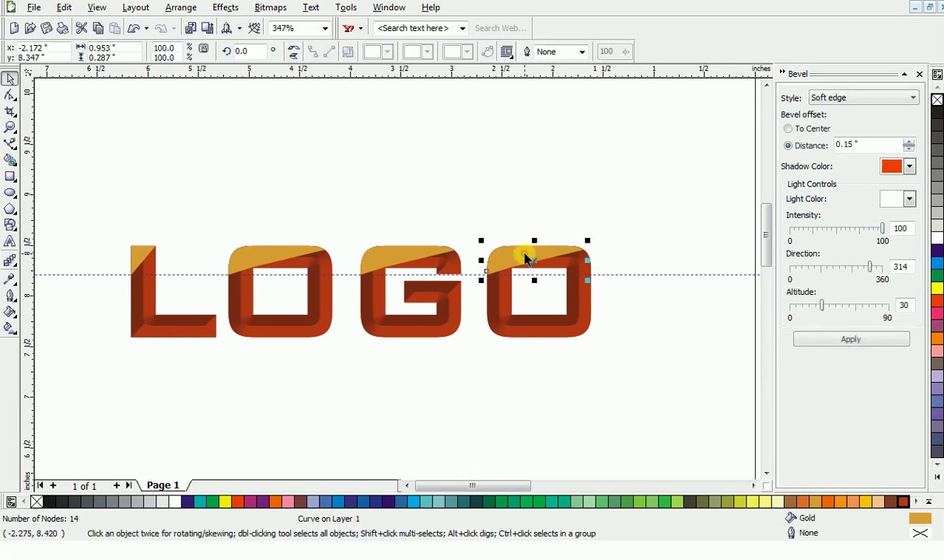
{"action": "left_click", "coordinate": [909, 167]}
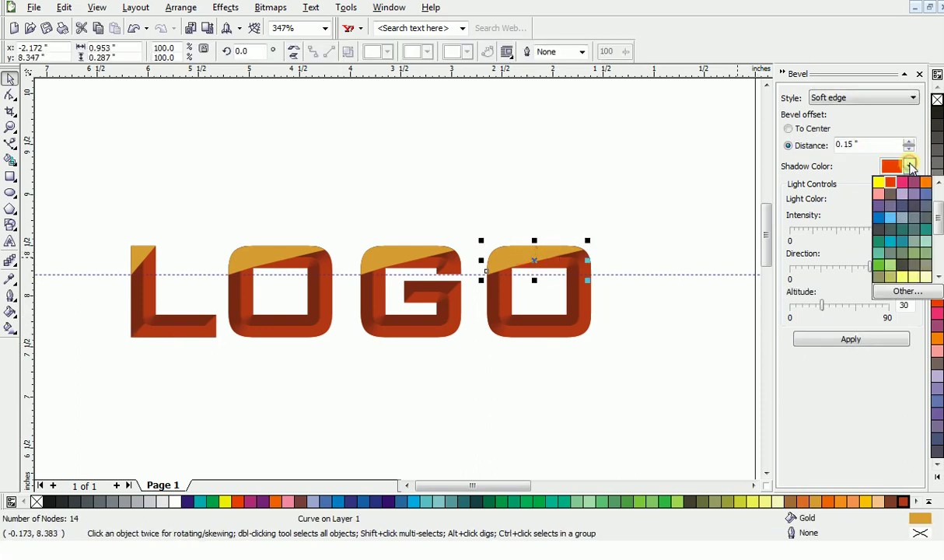
{"action": "left_click", "coordinate": [902, 276]}
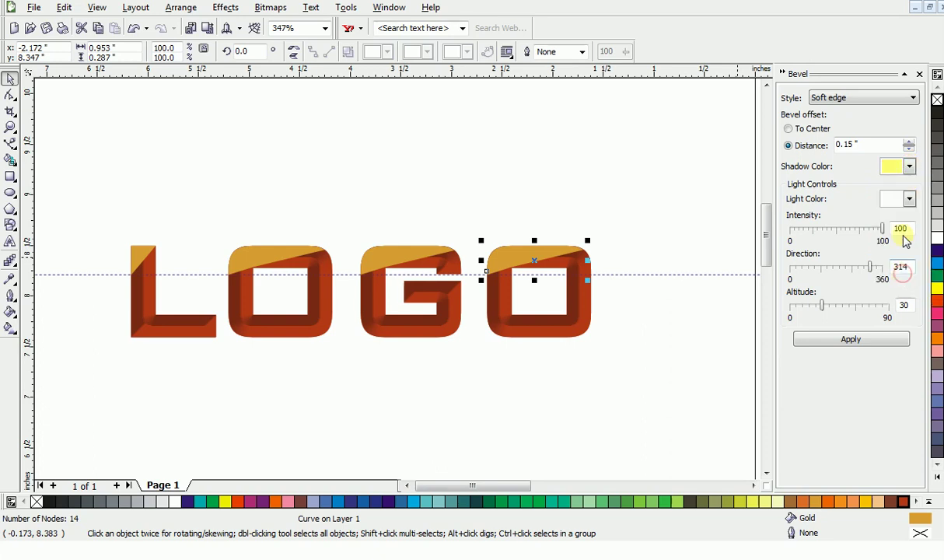
{"action": "left_click", "coordinate": [872, 345]}
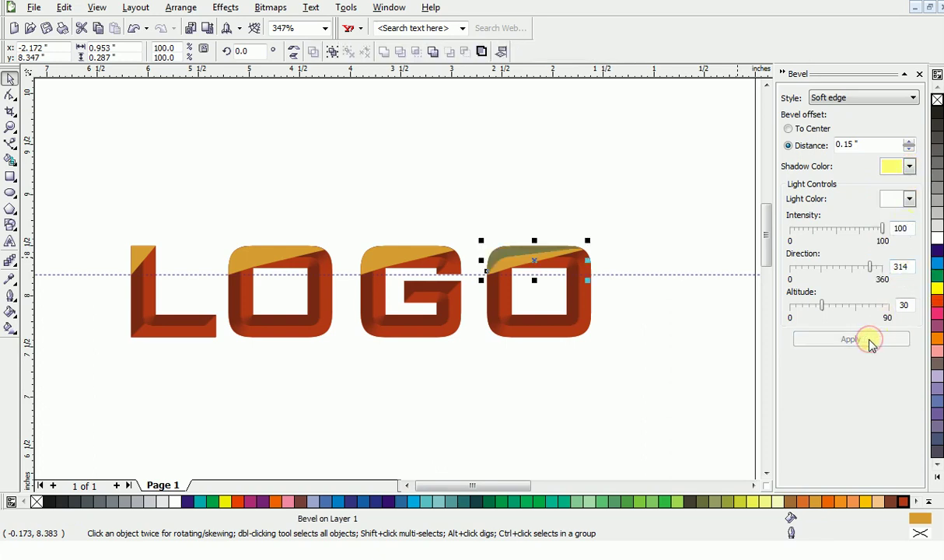
Bevel the second O's gold piece with a tan shadow color, and apply a light direction of 80.
{"action": "left_click", "coordinate": [910, 166]}
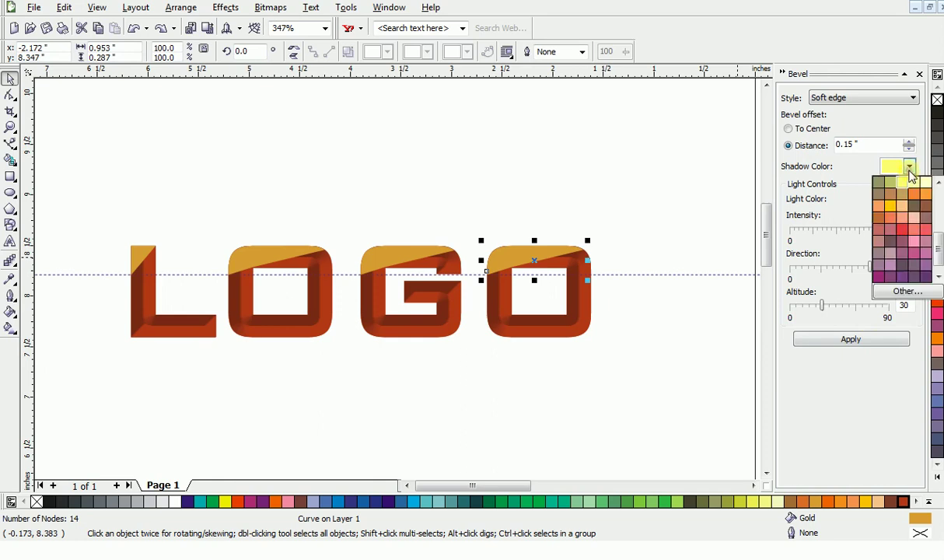
{"action": "left_click", "coordinate": [940, 194]}
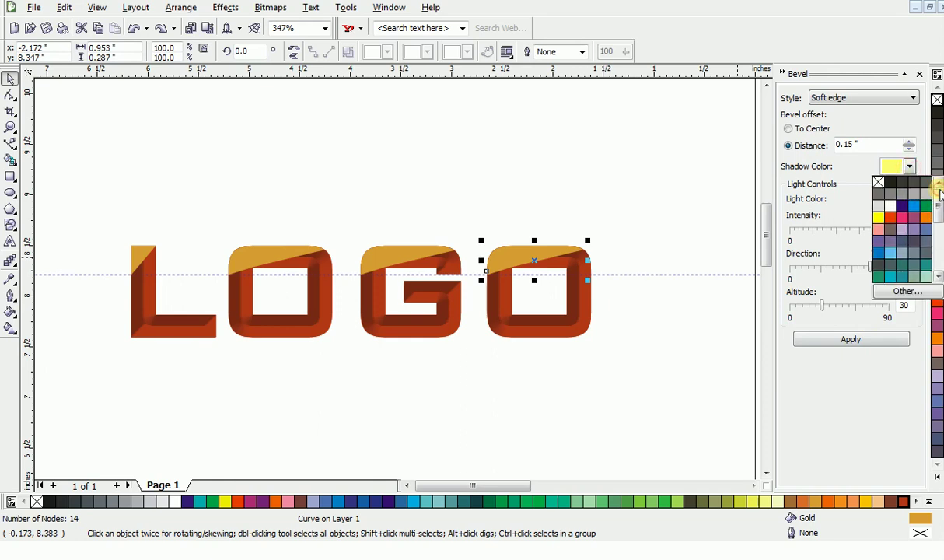
{"action": "left_click_drag", "start_coordinate": [940, 214], "coordinate": [940, 243]}
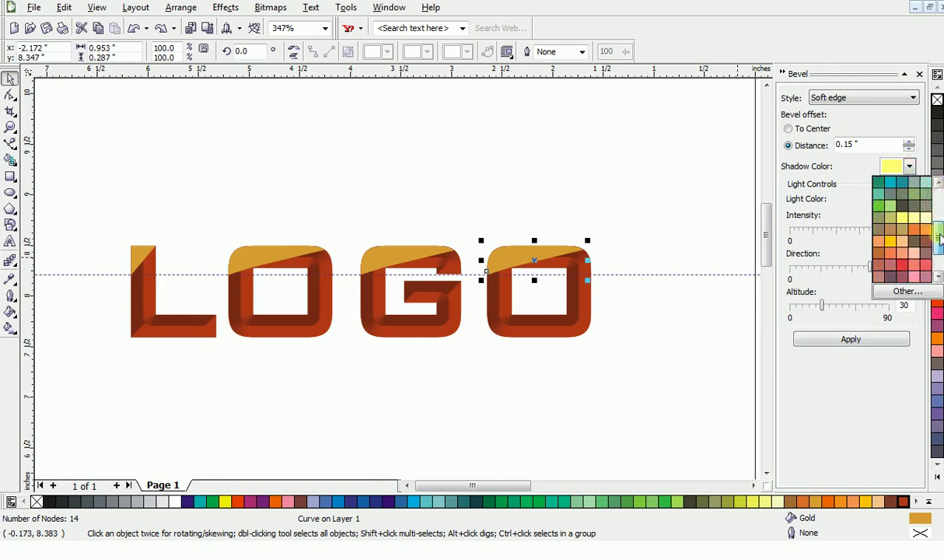
{"action": "left_click", "coordinate": [905, 228]}
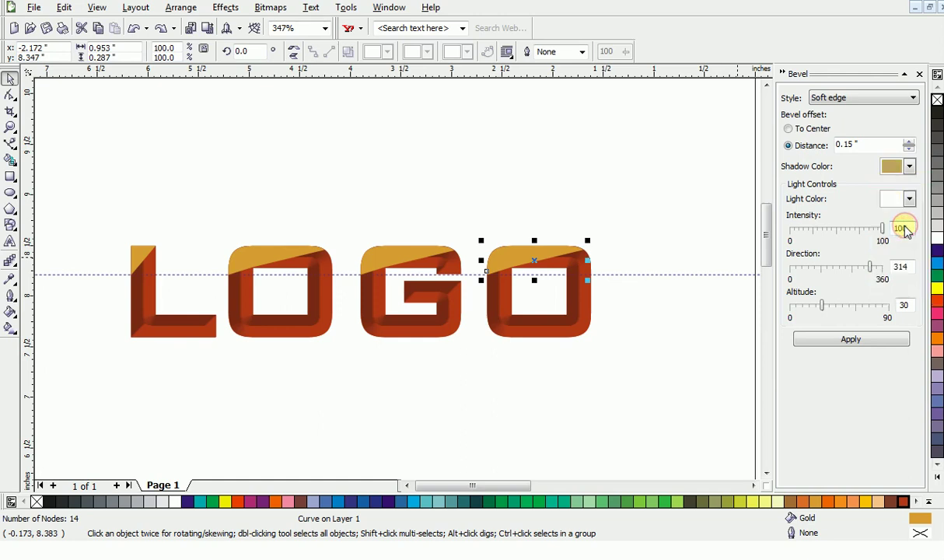
{"action": "left_click", "coordinate": [844, 340]}
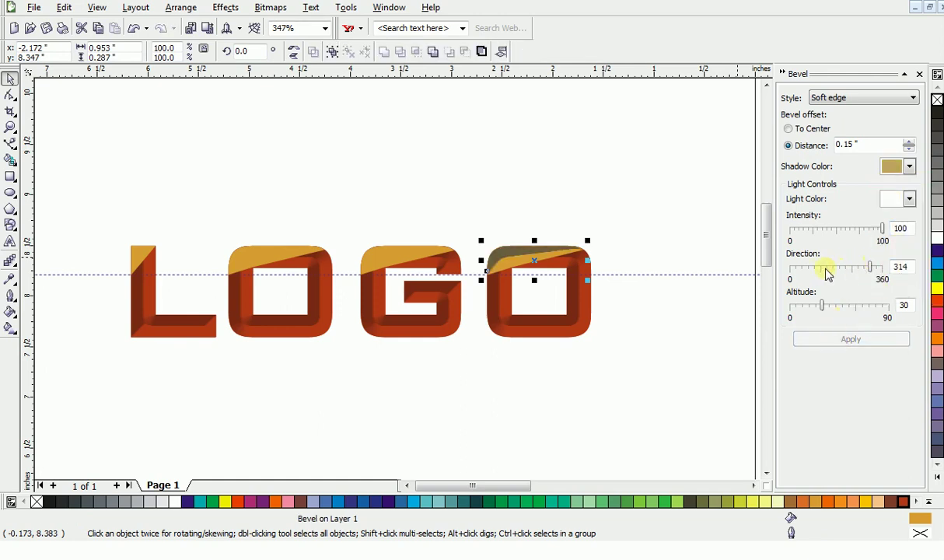
{"action": "left_click_drag", "start_coordinate": [828, 274], "coordinate": [809, 268]}
{"action": "left_click", "coordinate": [813, 338]}
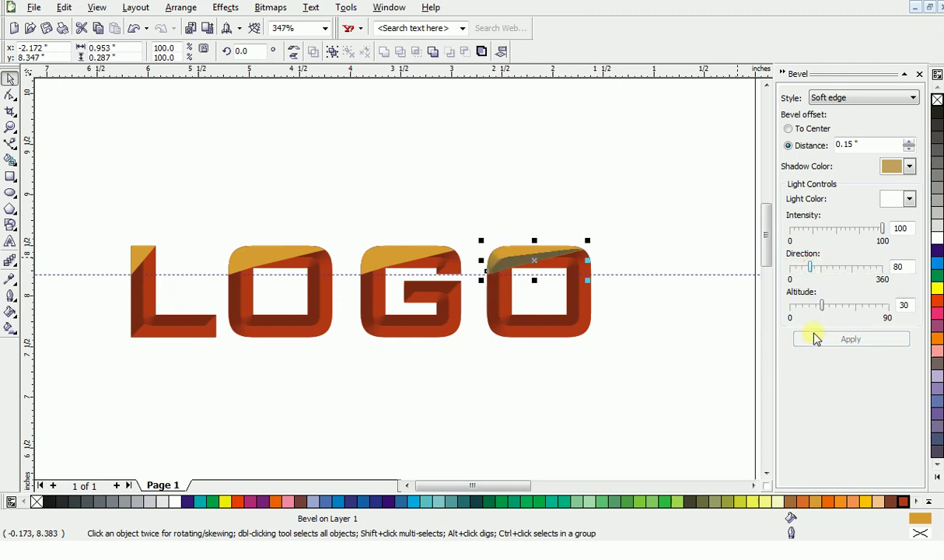
Reselect the tan shadow color for the second O's gold bevel, and apply a light altitude of 41.
{"action": "left_click", "coordinate": [910, 166]}
{"action": "left_click", "coordinate": [938, 222]}
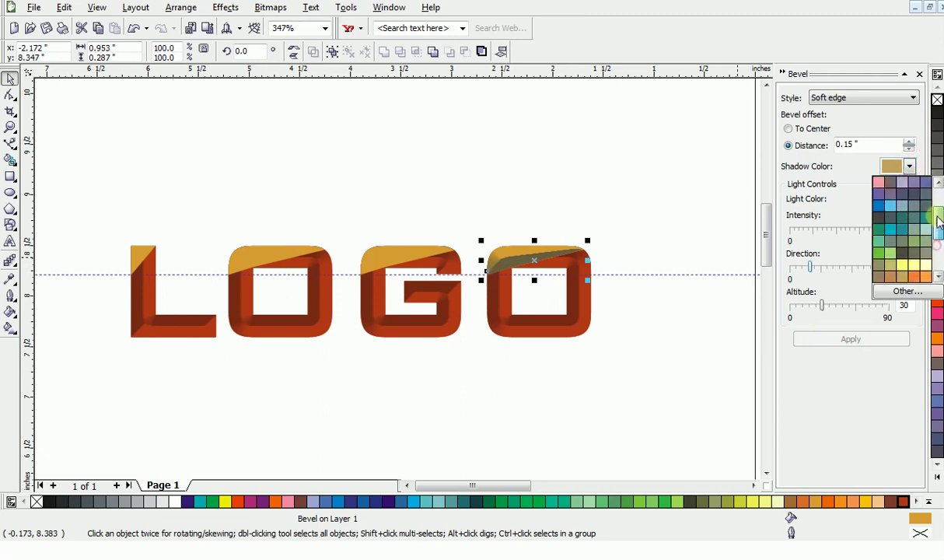
{"action": "left_click_drag", "start_coordinate": [939, 221], "coordinate": [940, 250]}
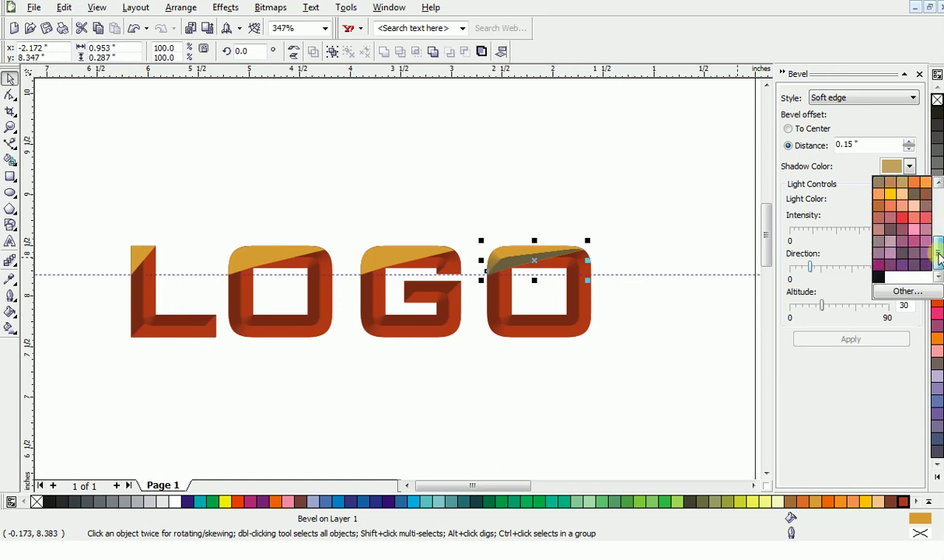
{"action": "left_click", "coordinate": [906, 185]}
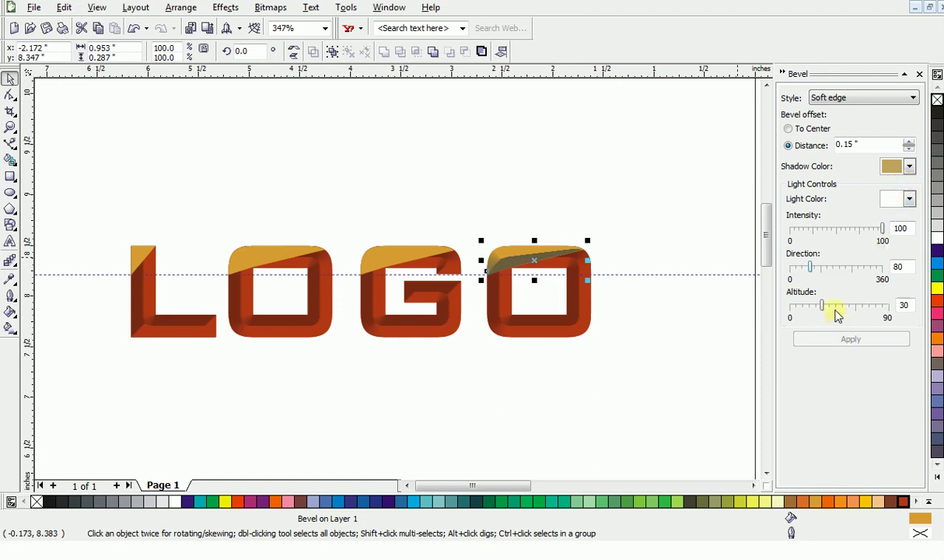
{"action": "left_click", "coordinate": [835, 305]}
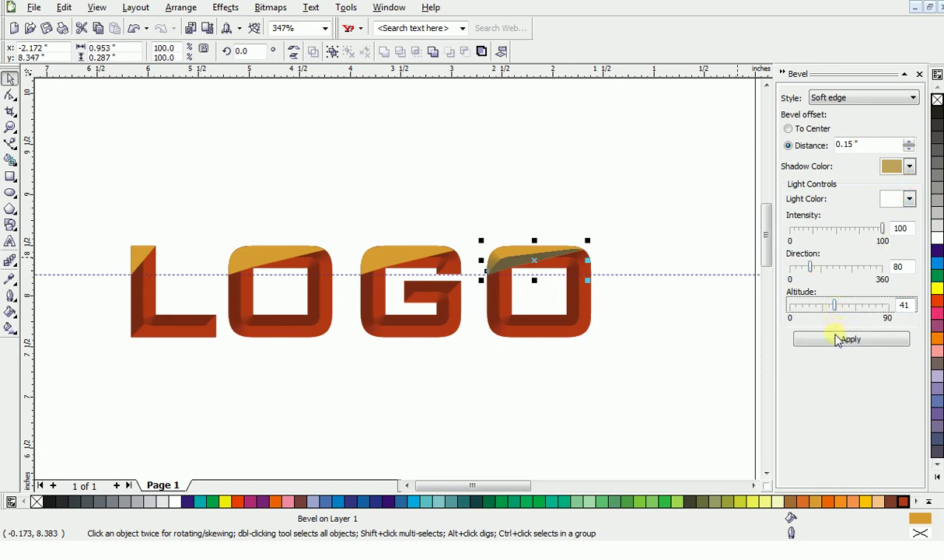
{"action": "left_click", "coordinate": [837, 341]}
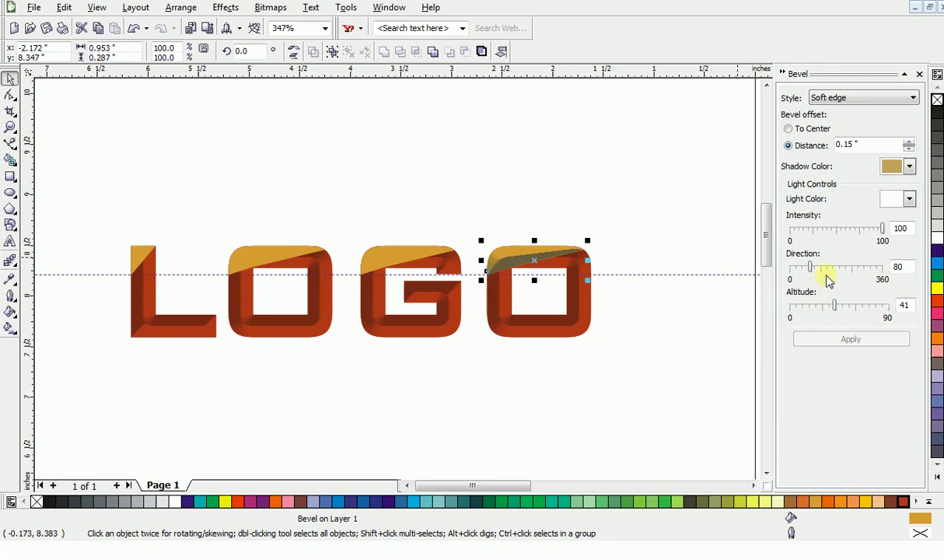
Test light directions of 254 and 14 on the second O's gold bevel, and apply a direction of 77.
{"action": "left_click", "coordinate": [854, 267]}
{"action": "left_click", "coordinate": [842, 339]}
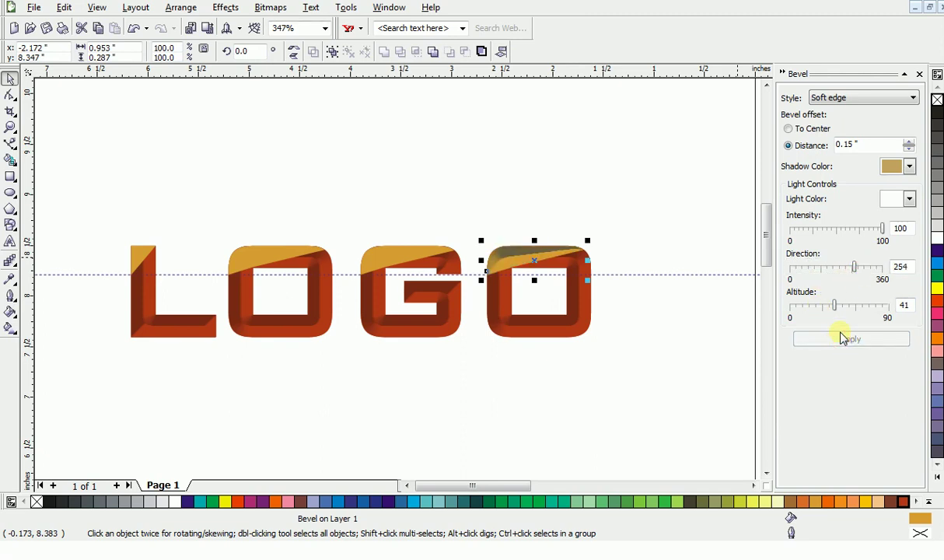
{"action": "left_click", "coordinate": [793, 268]}
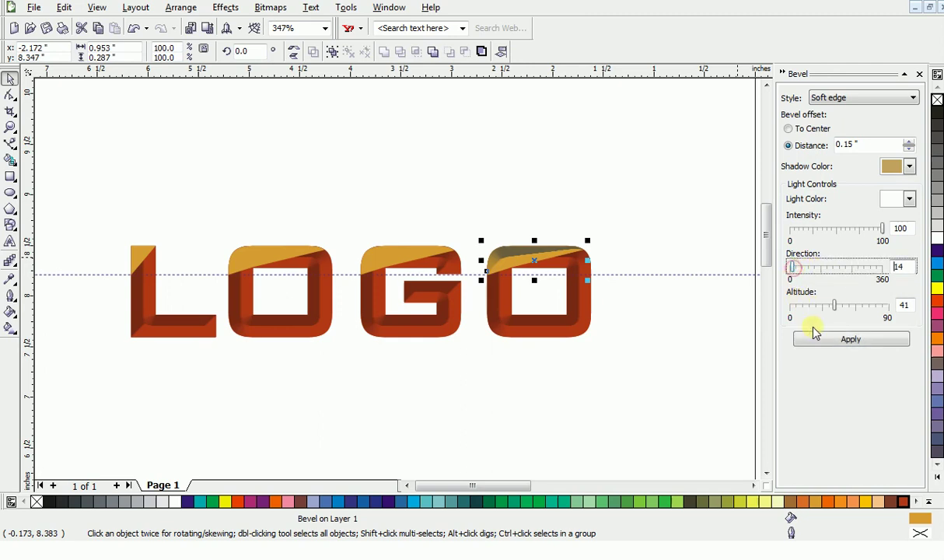
{"action": "left_click", "coordinate": [818, 338]}
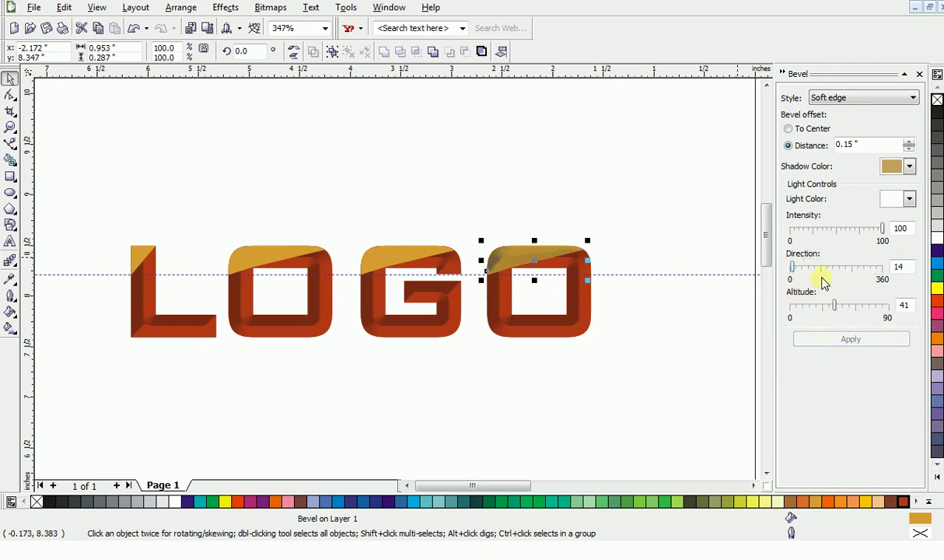
{"action": "left_click", "coordinate": [809, 268]}
{"action": "left_click", "coordinate": [817, 339]}
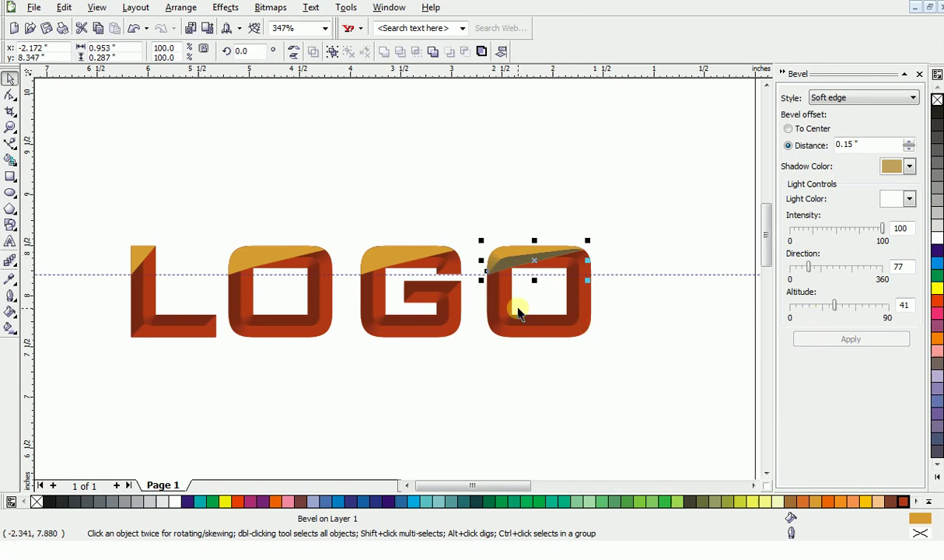
Apply the same tan-shadowed bevel to the gold pieces of the G and the first O.
{"action": "left_click", "coordinate": [400, 256]}
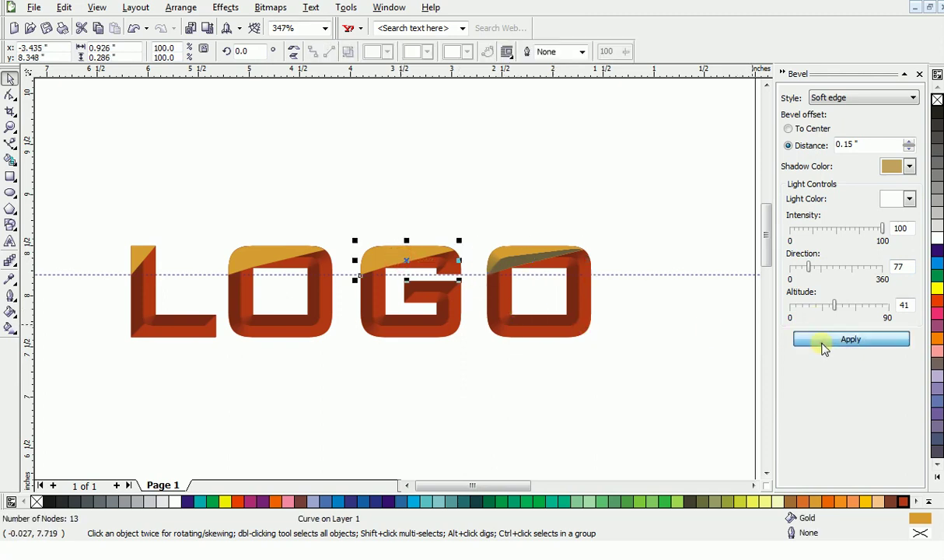
{"action": "left_click", "coordinate": [819, 342]}
{"action": "left_click", "coordinate": [273, 259]}
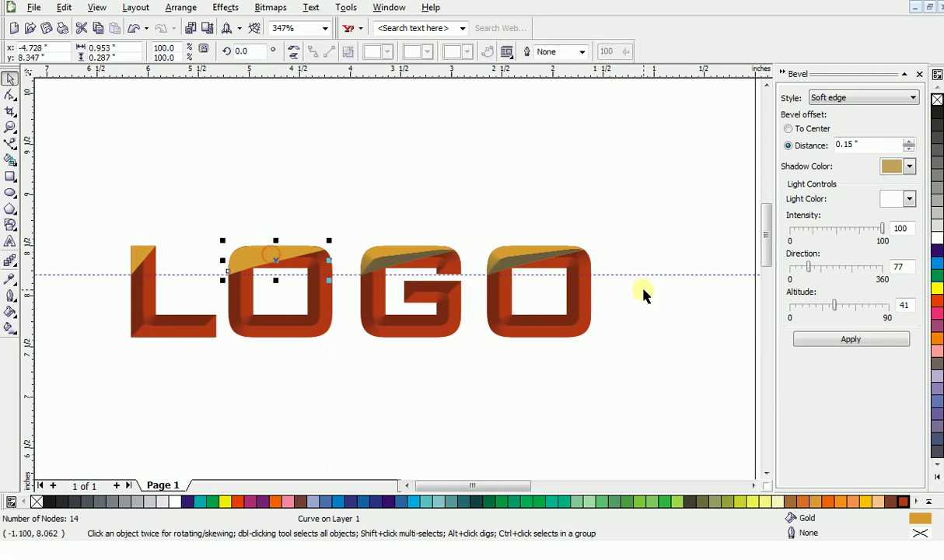
{"action": "left_click", "coordinate": [852, 340]}
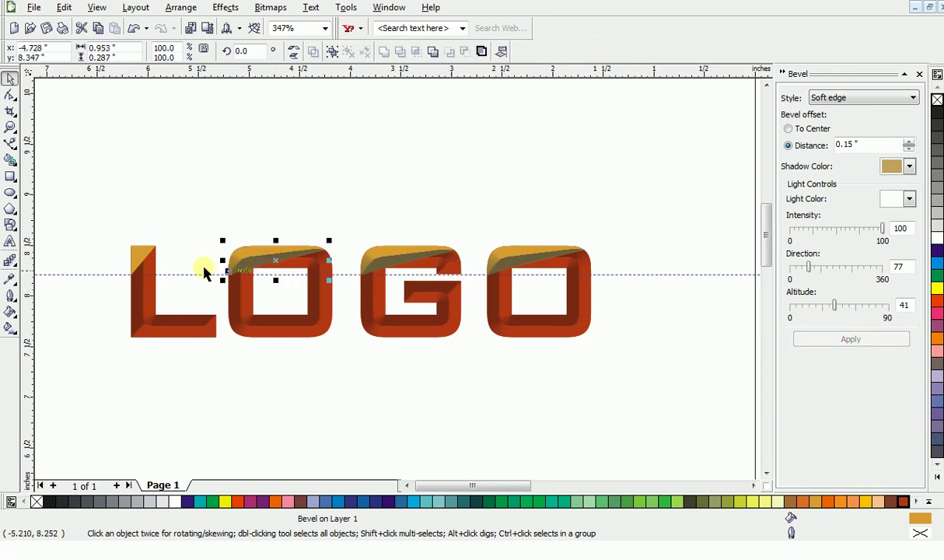
Apply the tan-shadowed soft-edge bevel to the L's gold piece, with light direction 77 and altitude 41.
{"action": "left_click", "coordinate": [139, 255]}
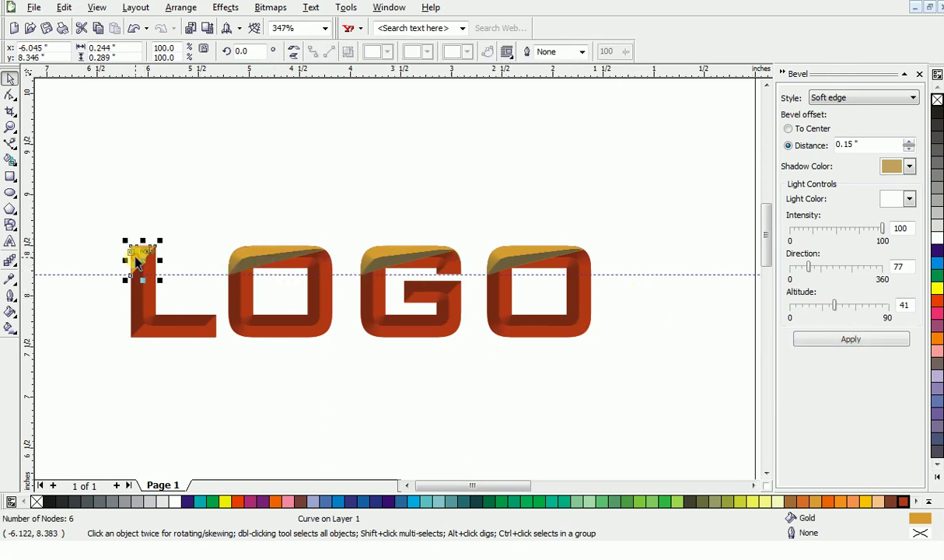
{"action": "left_click", "coordinate": [811, 342]}
{"action": "left_click", "coordinate": [620, 342]}
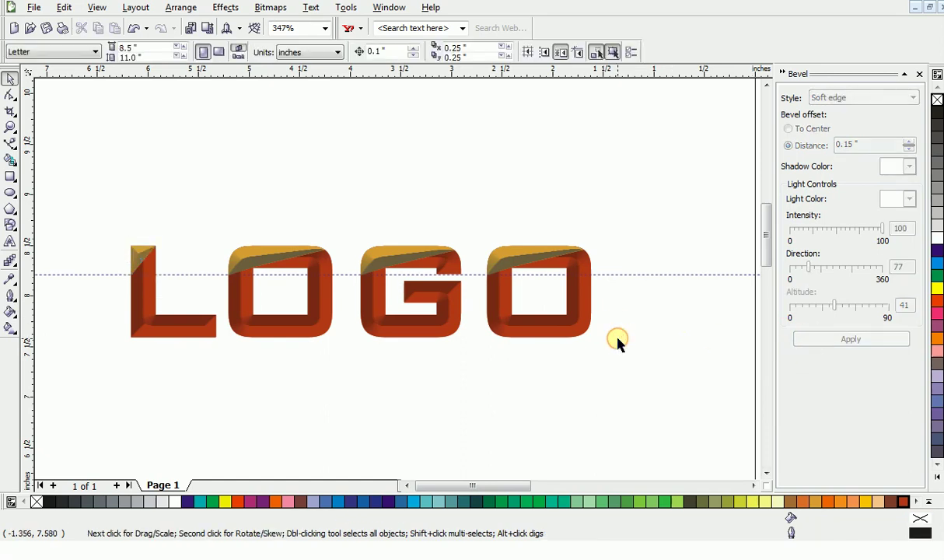
Try moving the red bevel bitmaps of the first O, L, G and second O off their letters, undoing each move.
{"action": "left_click_drag", "start_coordinate": [635, 215], "coordinate": [109, 371]}
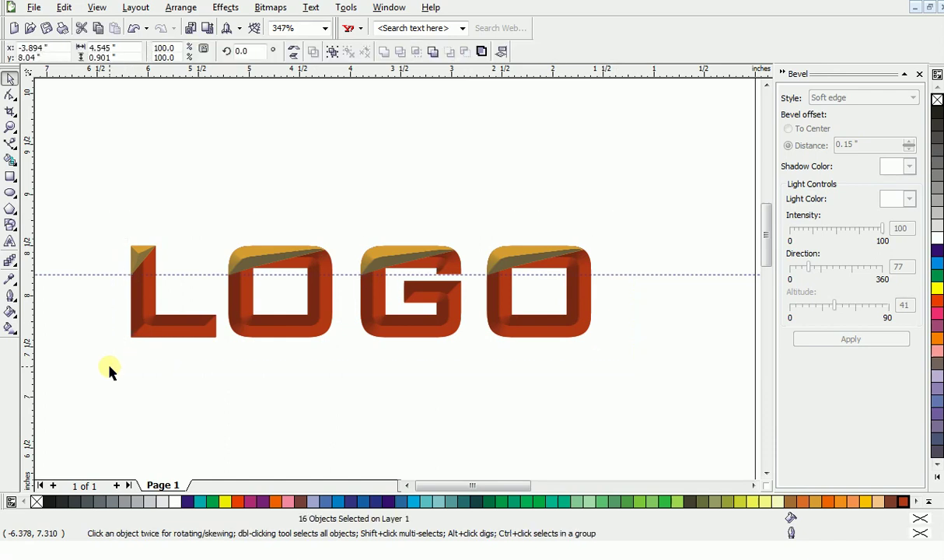
{"action": "left_click", "coordinate": [243, 405]}
{"action": "left_click_drag", "start_coordinate": [267, 340], "coordinate": [228, 397]}
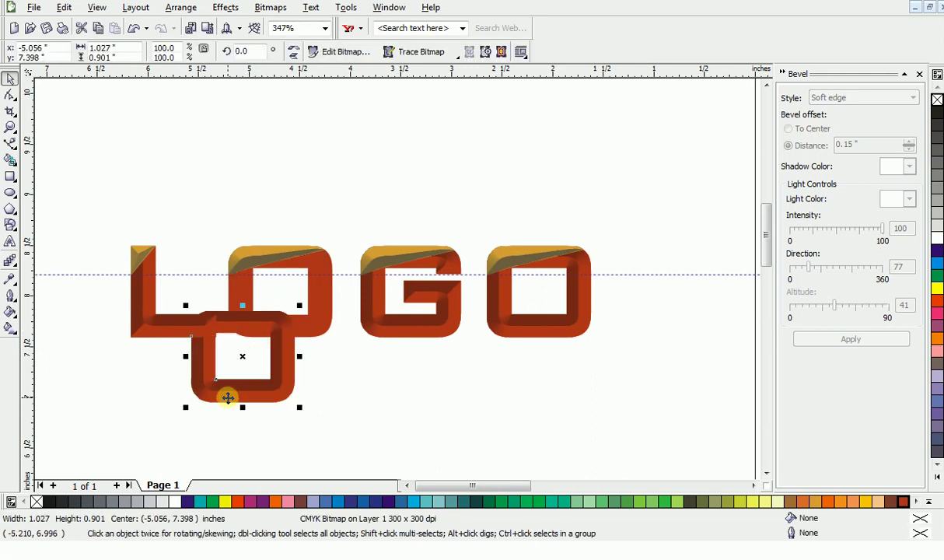
{"action": "key", "text": "ctrl+z"}
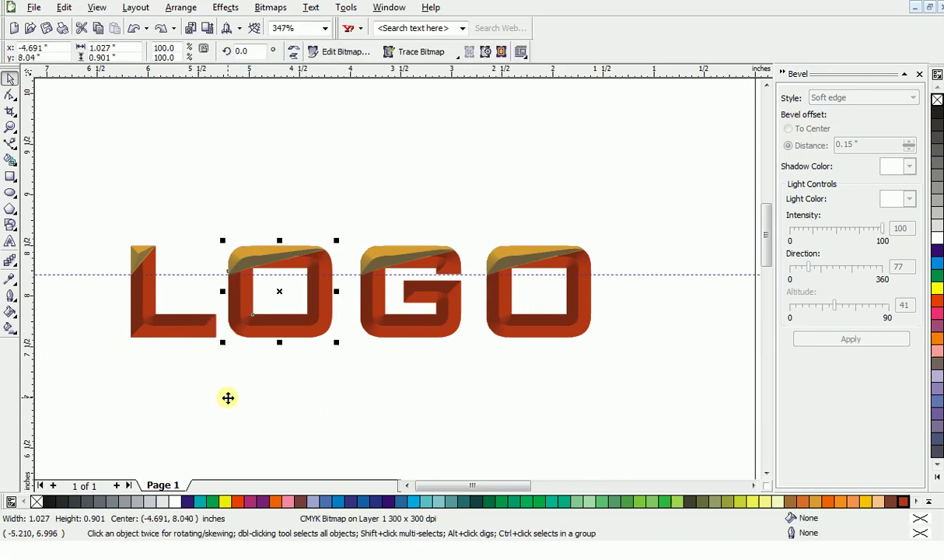
{"action": "left_click_drag", "start_coordinate": [181, 334], "coordinate": [154, 393]}
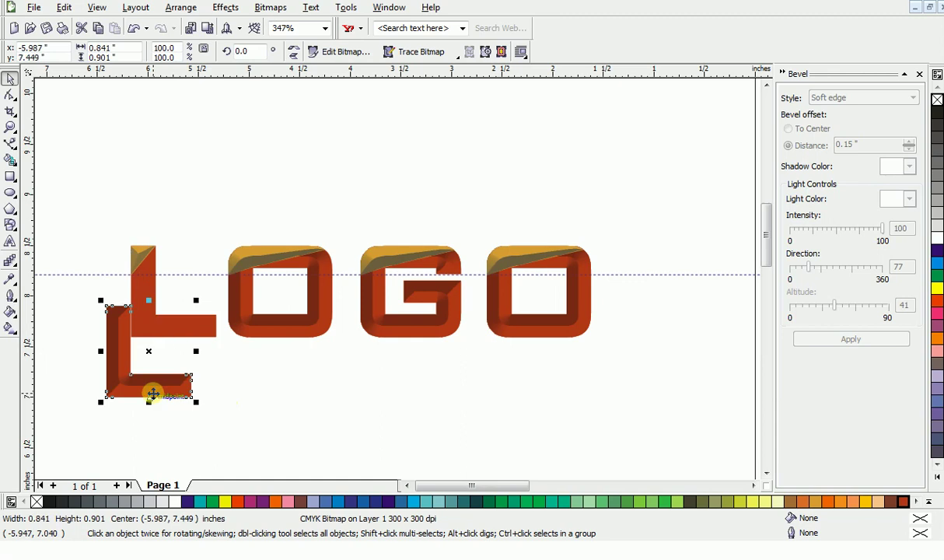
{"action": "key", "text": "ctrl+z"}
{"action": "left_click_drag", "start_coordinate": [375, 305], "coordinate": [363, 346]}
{"action": "key", "text": "ctrl+z"}
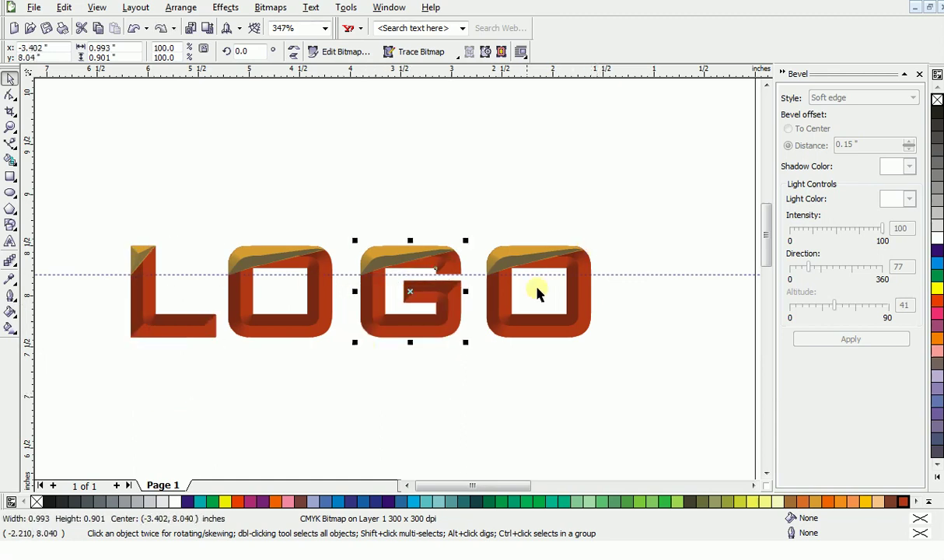
{"action": "left_click", "coordinate": [506, 315]}
{"action": "left_click_drag", "start_coordinate": [505, 315], "coordinate": [497, 360]}
{"action": "key", "text": "ctrl+z"}
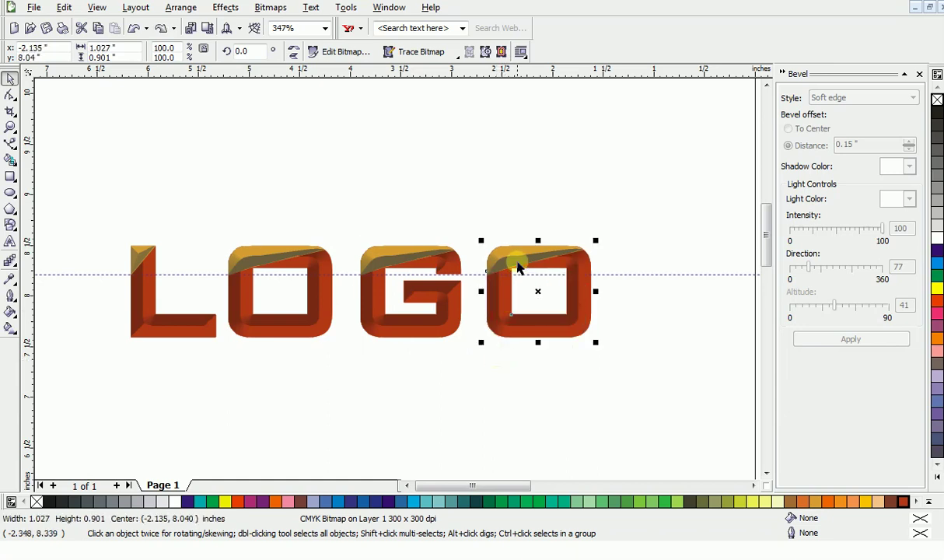
Try moving the gold bevel bitmaps above the second O, G, first O and L, undoing each move.
{"action": "left_click_drag", "start_coordinate": [508, 247], "coordinate": [504, 204]}
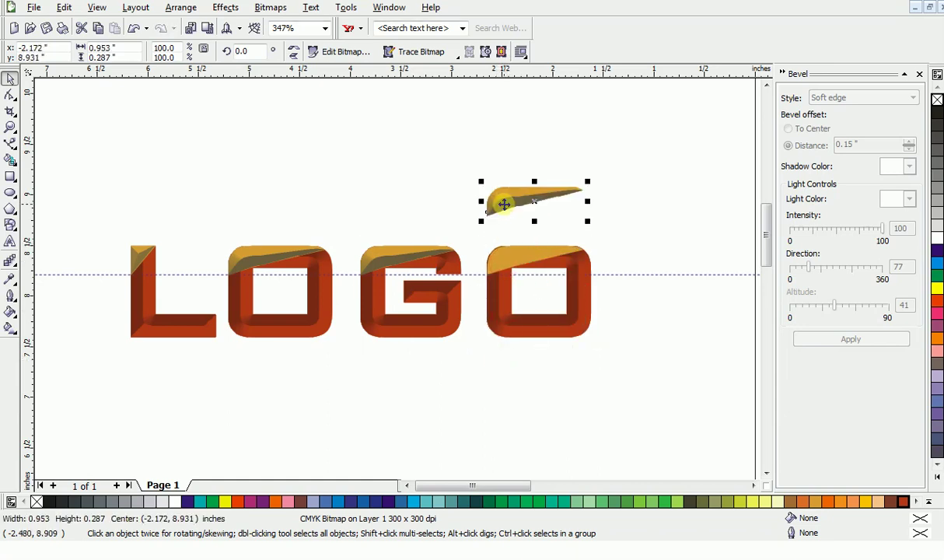
{"action": "key", "text": "ctrl+z"}
{"action": "left_click_drag", "start_coordinate": [416, 250], "coordinate": [409, 213]}
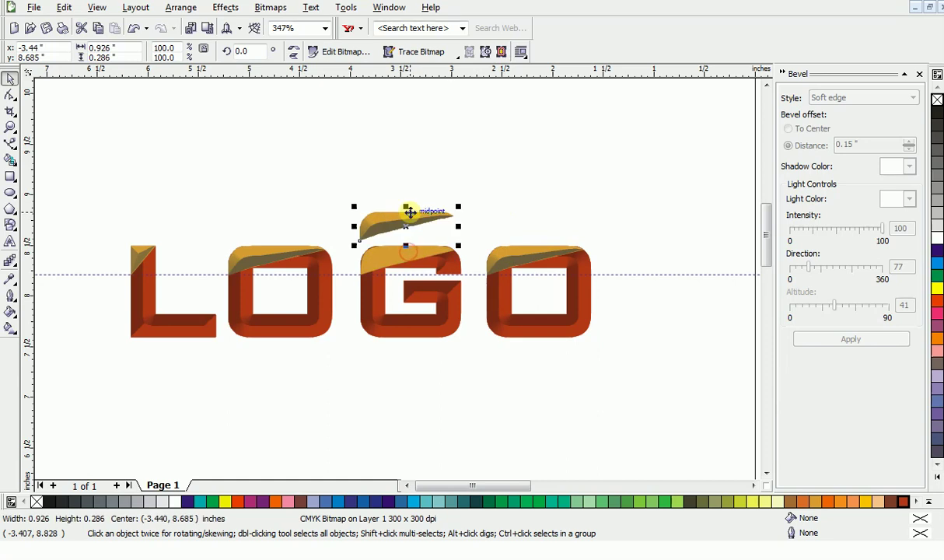
{"action": "key", "text": "ctrl+z"}
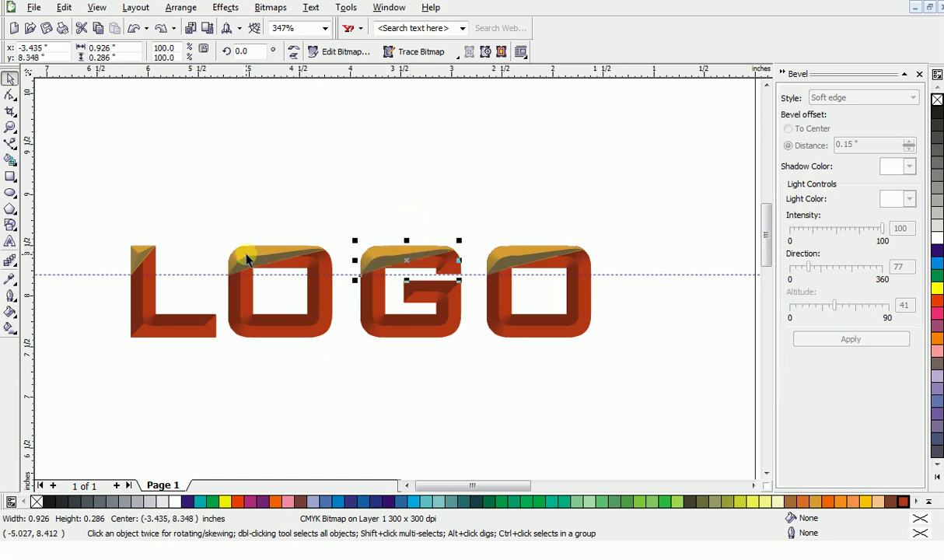
{"action": "left_click_drag", "start_coordinate": [246, 254], "coordinate": [232, 220]}
{"action": "key", "text": "ctrl+z"}
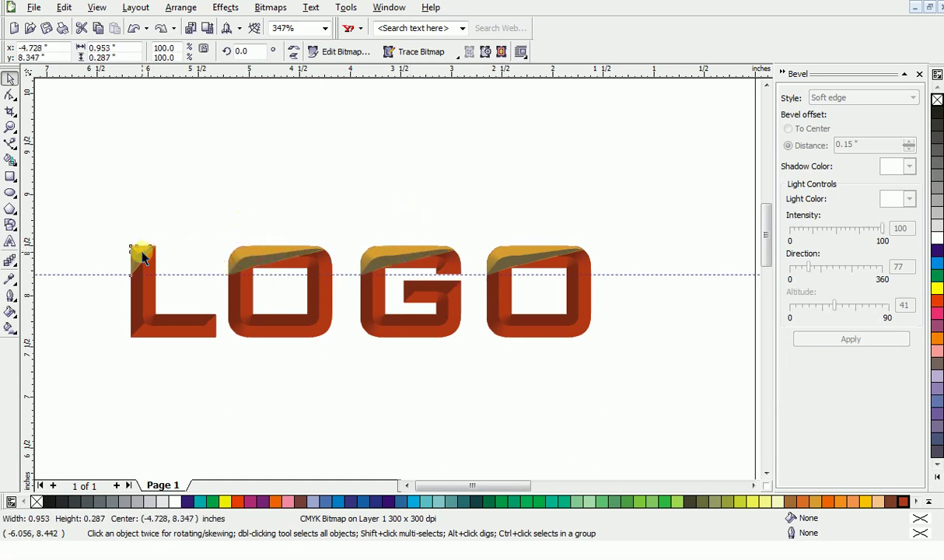
{"action": "left_click_drag", "start_coordinate": [137, 252], "coordinate": [145, 213]}
{"action": "key", "text": "ctrl+z"}
{"action": "left_click", "coordinate": [166, 209]}
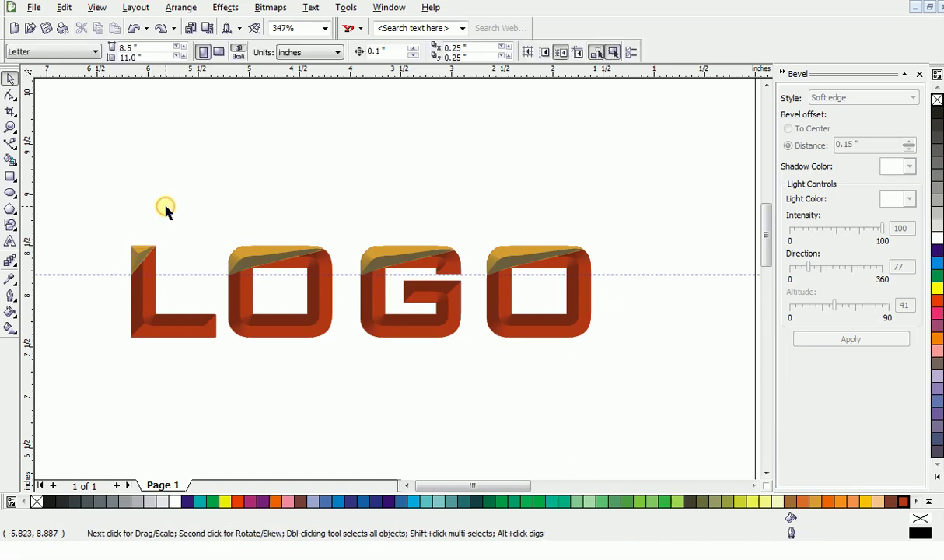
Examine the edges of the L's gold bevel bitmap at high magnification.
{"action": "key", "text": "z"}
{"action": "left_click_drag", "start_coordinate": [120, 226], "coordinate": [184, 297]}
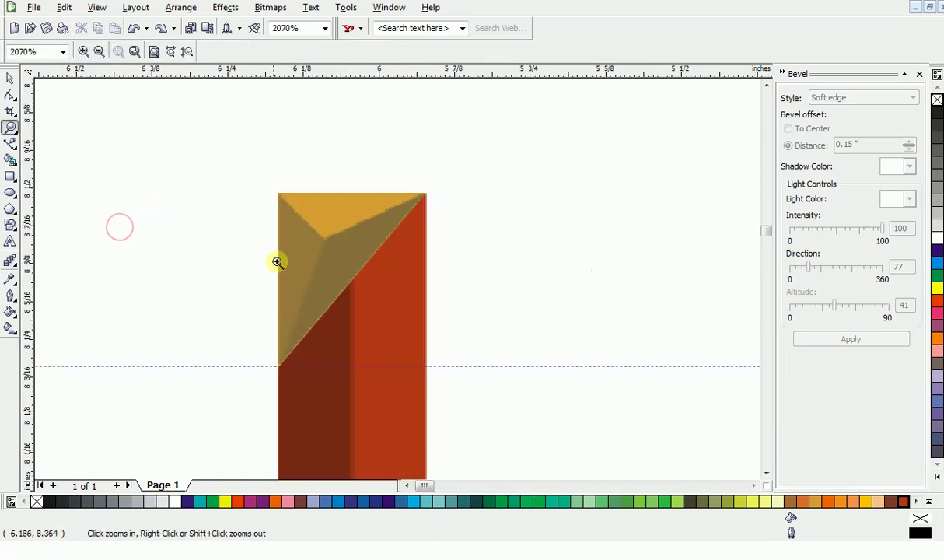
{"action": "left_click", "coordinate": [229, 163]}
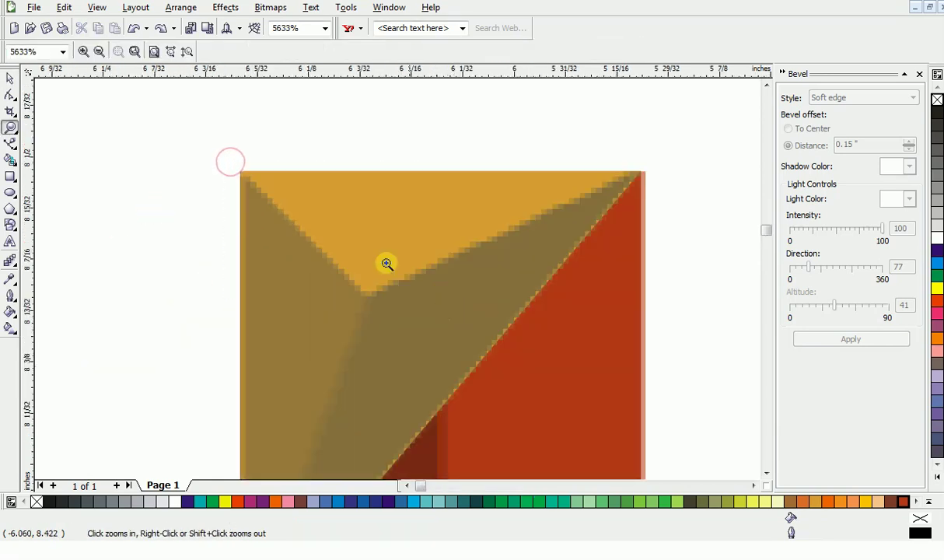
{"action": "key", "text": "space"}
{"action": "mouse_move", "coordinate": [248, 200]}
{"action": "left_mouse_down"}
{"action": "mouse_move", "coordinate": [187, 185]}
{"action": "mouse_move", "coordinate": [276, 225]}
{"action": "left_mouse_up"}
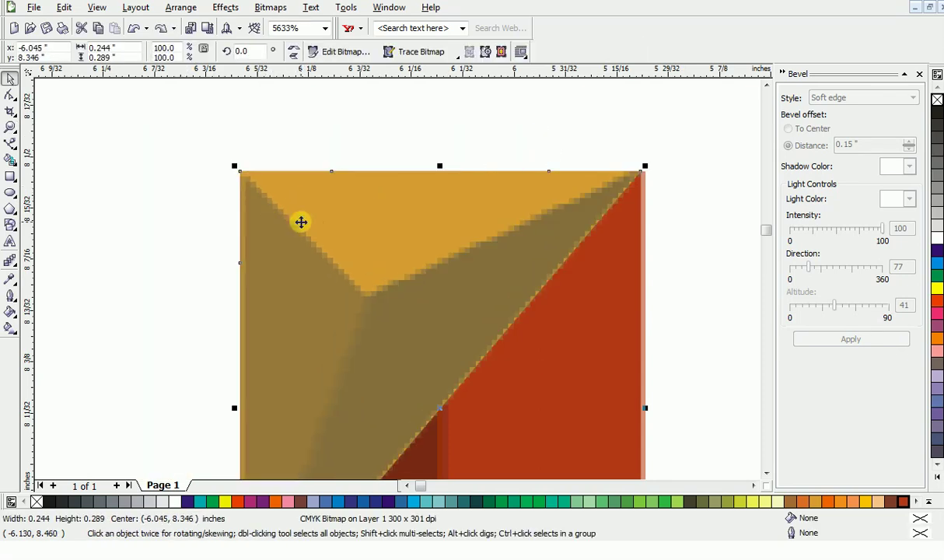
{"action": "right_click", "coordinate": [276, 224]}
{"action": "left_click", "coordinate": [276, 225]}
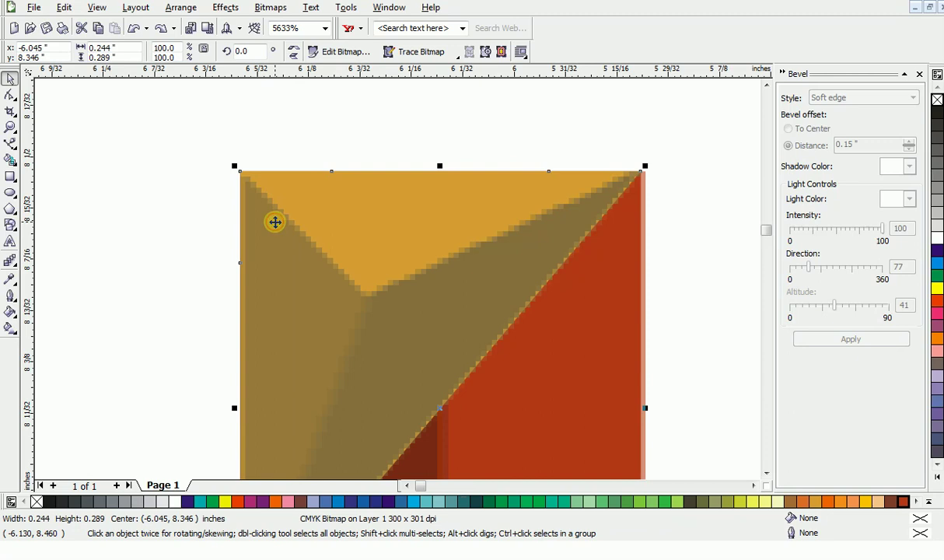
{"action": "key", "text": "space"}
{"action": "left_click", "coordinate": [276, 222], "text": "shift"}
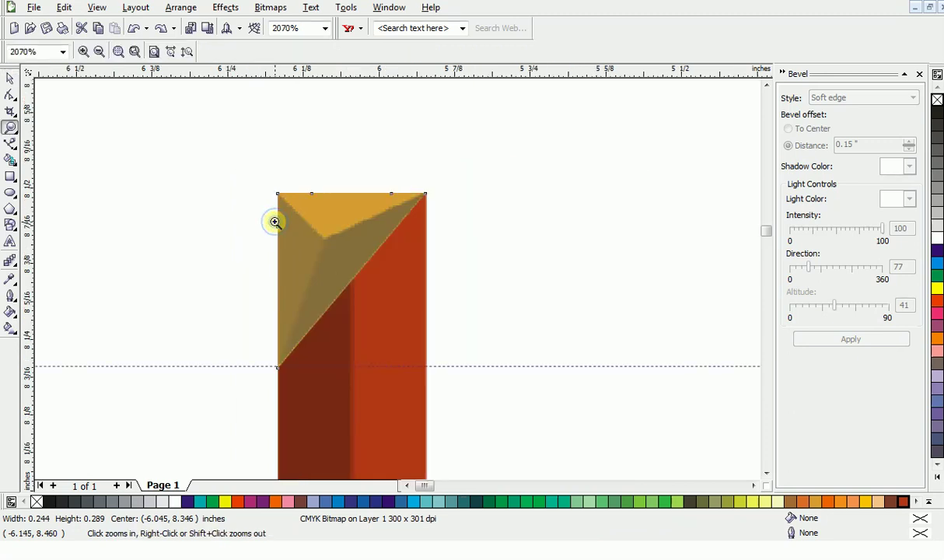
{"action": "left_click", "coordinate": [275, 222], "text": "shift"}
{"action": "left_click_drag", "start_coordinate": [113, 220], "coordinate": [162, 285]}
{"action": "key", "text": "space"}
{"action": "left_click", "coordinate": [259, 248]}
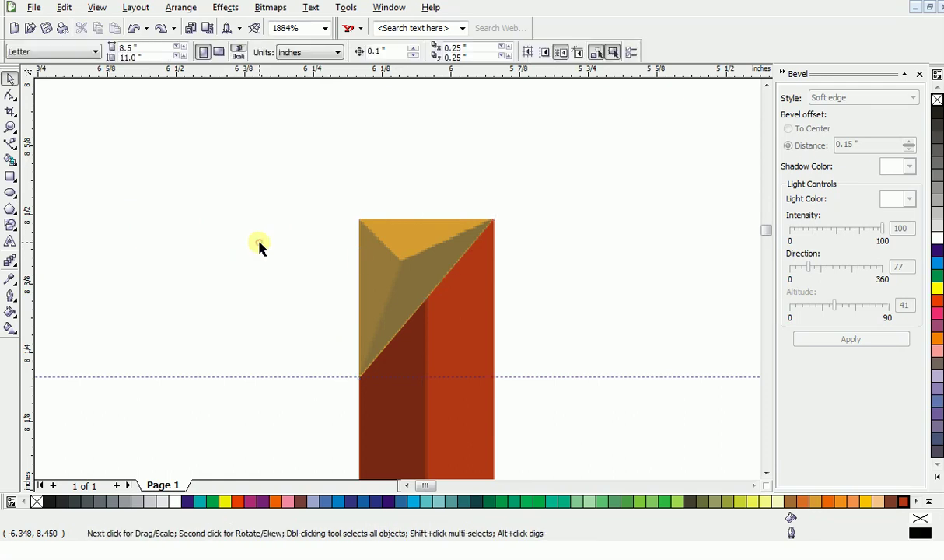
{"action": "double_click", "coordinate": [382, 264]}
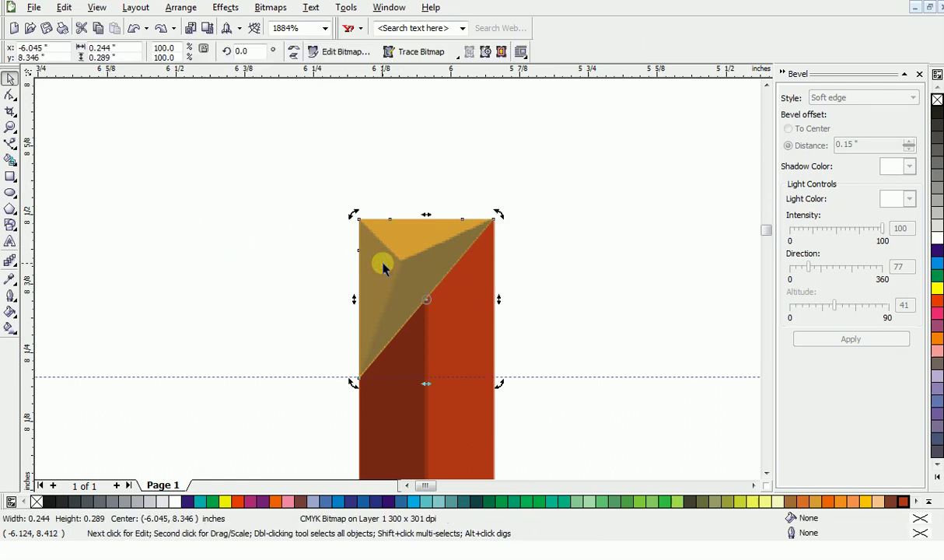
{"action": "left_click", "coordinate": [259, 246]}
Enlarge the whole LOGO wordmark proportionally to about 15.7 inches wide, and move it above the page, centered at about x -5.4, y 17.7 inches.
{"action": "key", "text": "z"}
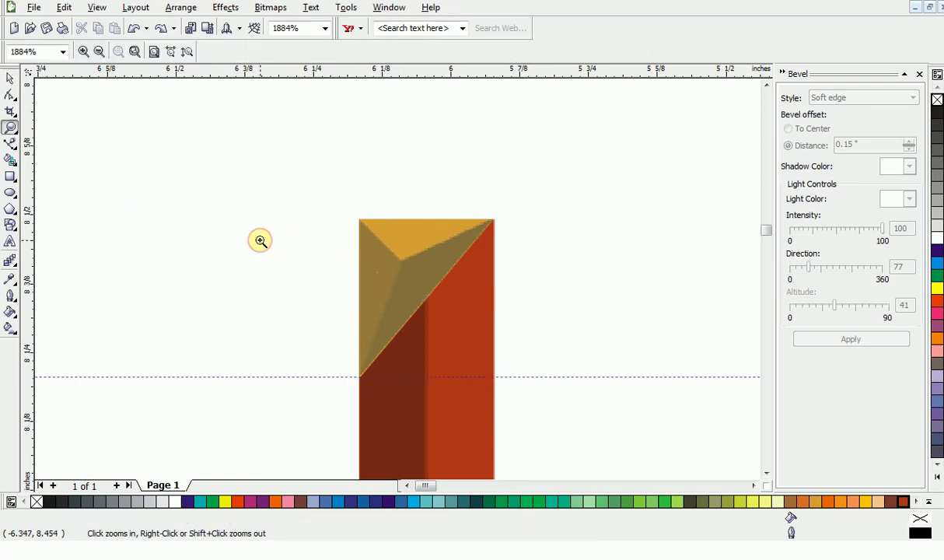
{"action": "left_click", "coordinate": [260, 241], "text": "shift"}
{"action": "left_click", "coordinate": [261, 241], "text": "shift"}
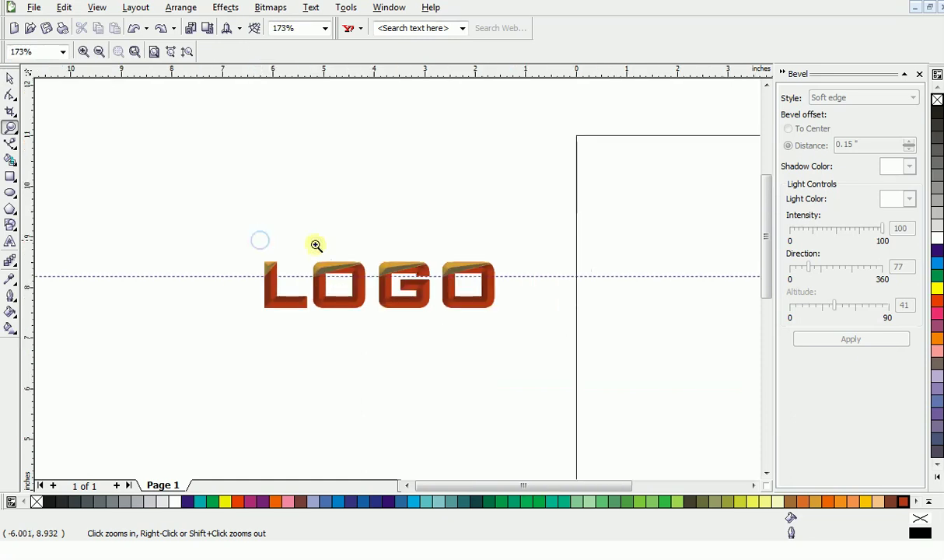
{"action": "mouse_move", "coordinate": [217, 235]}
{"action": "left_mouse_down"}
{"action": "mouse_move", "coordinate": [418, 333]}
{"action": "mouse_move", "coordinate": [561, 387]}
{"action": "left_mouse_up"}
{"action": "left_click", "coordinate": [562, 388], "text": "shift"}
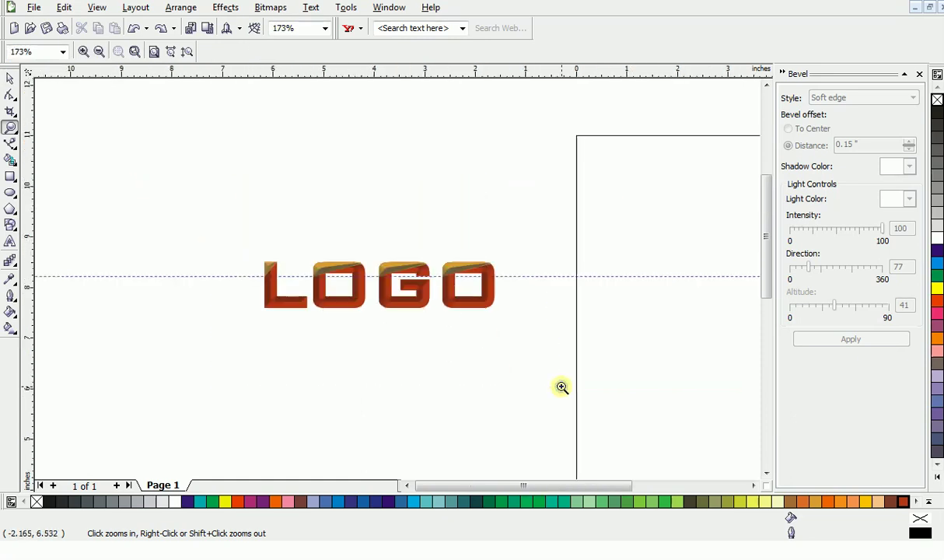
{"action": "left_click", "coordinate": [562, 387], "text": "shift"}
{"action": "left_click", "coordinate": [561, 387], "text": "shift"}
{"action": "key", "text": "space"}
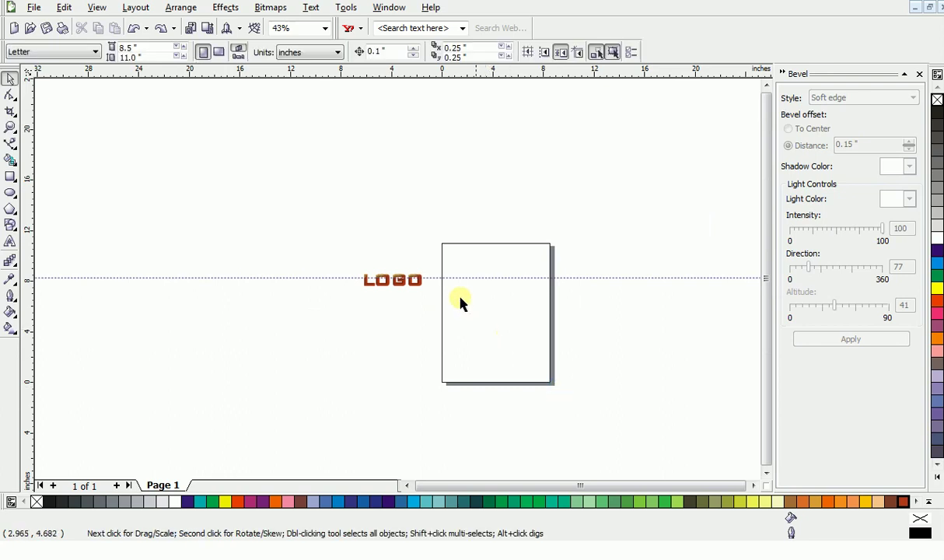
{"action": "left_click_drag", "start_coordinate": [431, 250], "coordinate": [306, 325]}
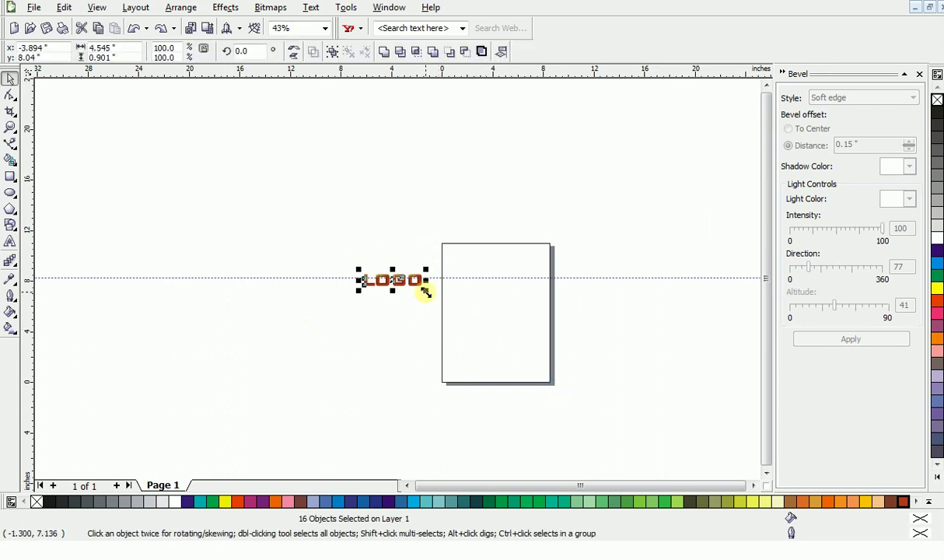
{"action": "left_click_drag", "start_coordinate": [425, 292], "coordinate": [565, 448]}
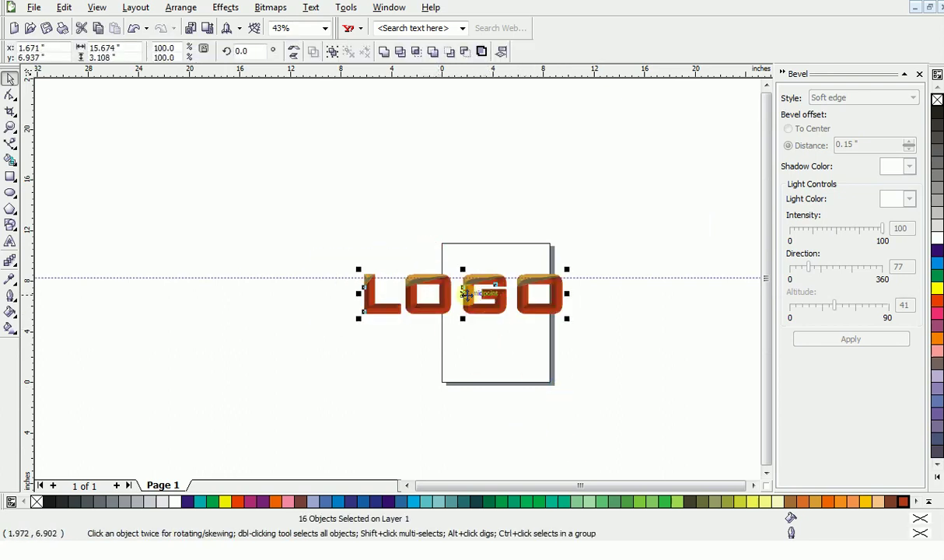
{"action": "left_click_drag", "start_coordinate": [464, 293], "coordinate": [373, 158]}
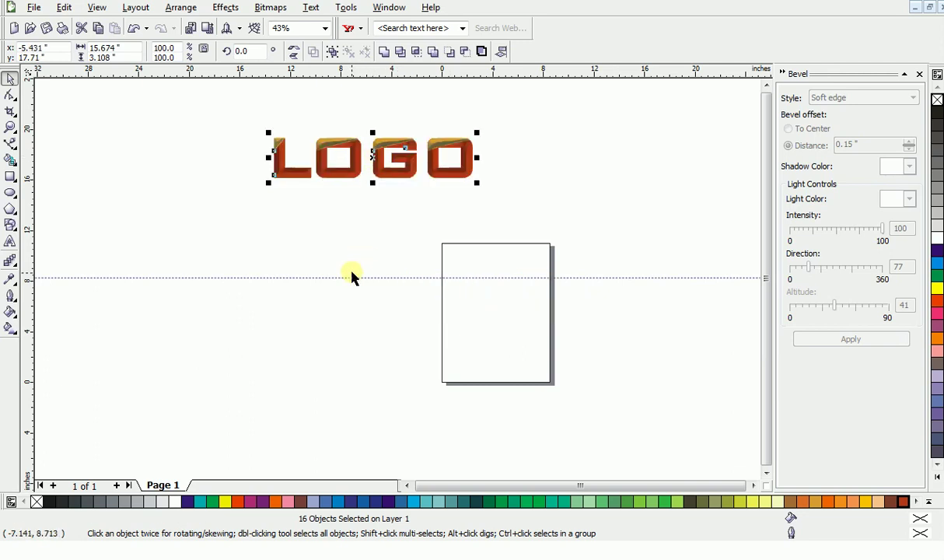
Examine the enlarged wordmark and the rounded upper corner of the first O's gold bevel up close.
{"action": "key", "text": "z"}
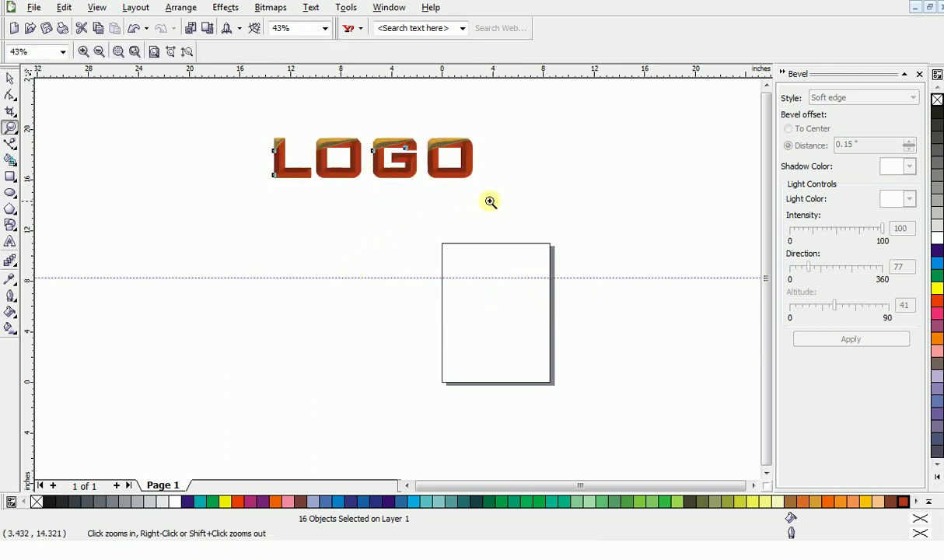
{"action": "left_click_drag", "start_coordinate": [490, 202], "coordinate": [256, 119]}
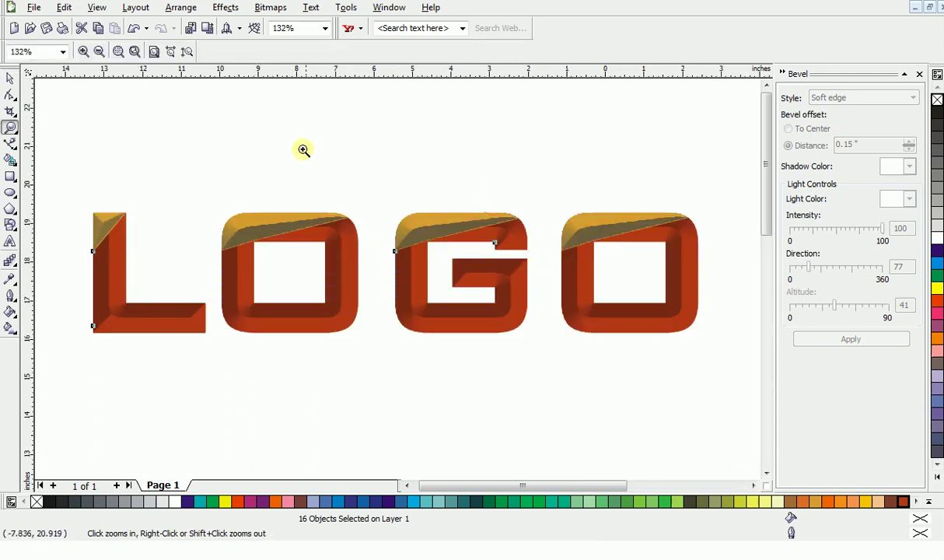
{"action": "key", "text": "space"}
{"action": "key", "text": "z"}
{"action": "left_click_drag", "start_coordinate": [308, 152], "coordinate": [219, 201]}
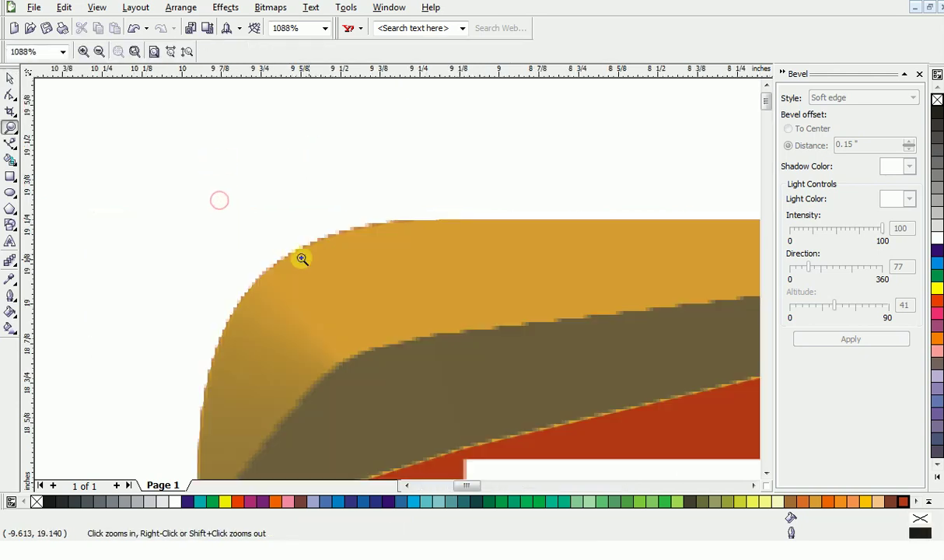
{"action": "right_click", "coordinate": [357, 290]}
{"action": "right_click", "coordinate": [357, 290]}
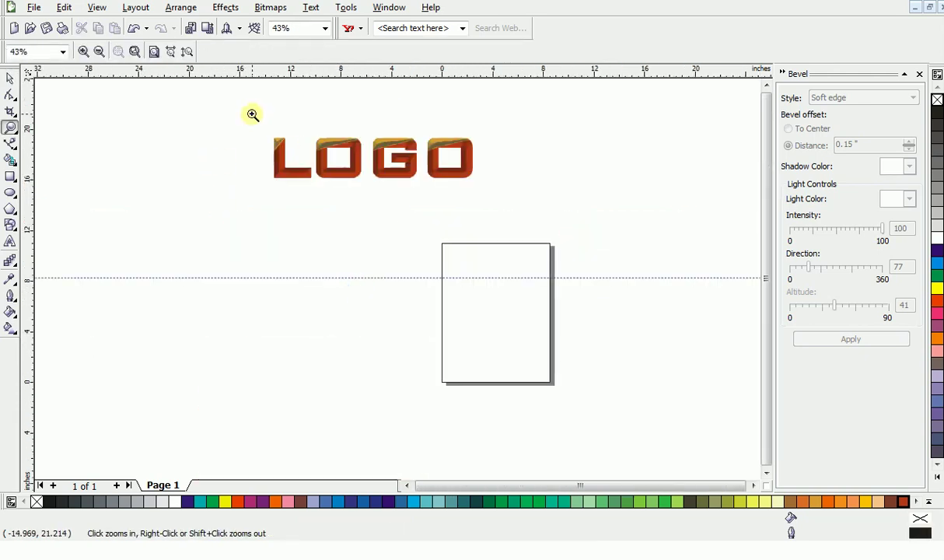
Inspect the G's lower red bevel up close, return to the full wordmark, and select the G's gold bevel bitmap.
{"action": "left_click_drag", "start_coordinate": [251, 115], "coordinate": [525, 240]}
{"action": "key", "text": "space"}
{"action": "key", "text": "z"}
{"action": "left_click_drag", "start_coordinate": [468, 284], "coordinate": [461, 263]}
{"action": "right_click", "coordinate": [417, 280]}
{"action": "left_click_drag", "start_coordinate": [375, 233], "coordinate": [426, 298]}
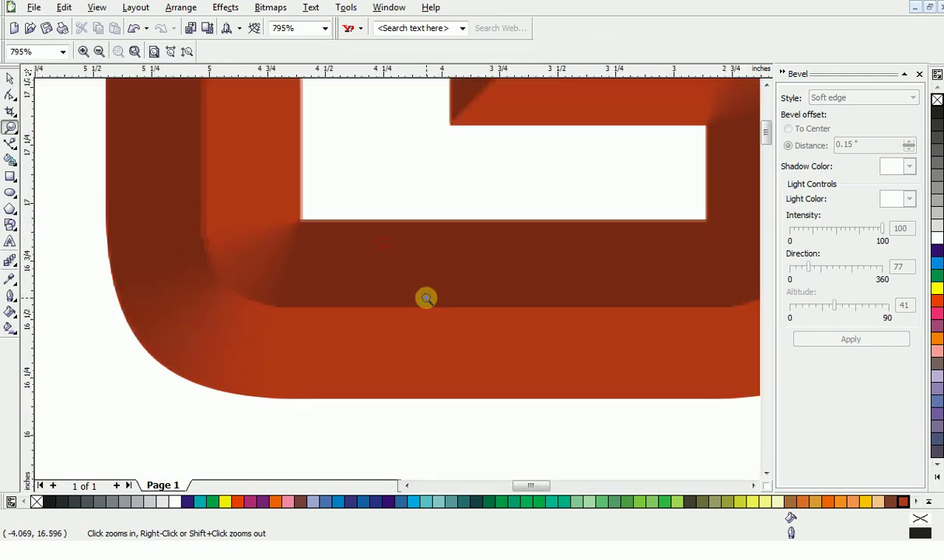
{"action": "right_click", "coordinate": [427, 299]}
{"action": "right_click", "coordinate": [427, 298]}
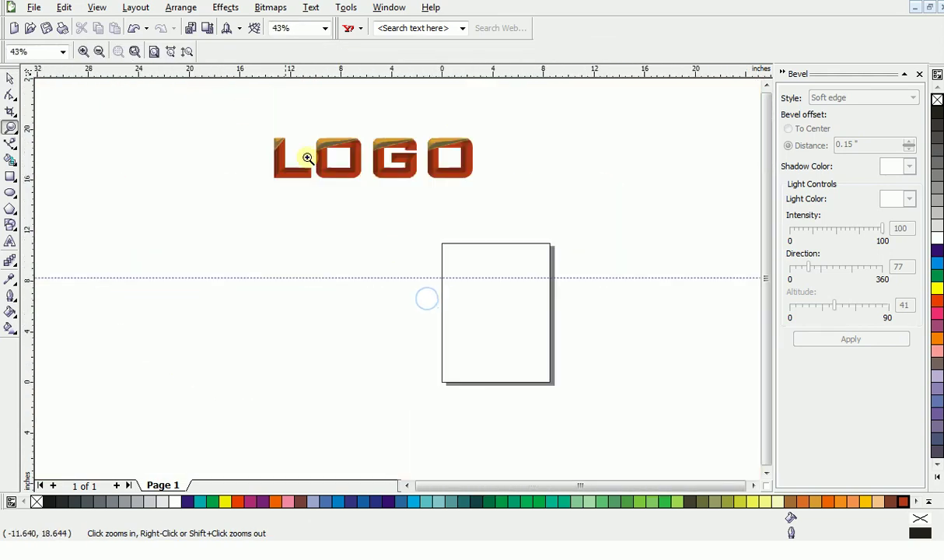
{"action": "left_click_drag", "start_coordinate": [241, 108], "coordinate": [506, 213]}
{"action": "key", "text": "space"}
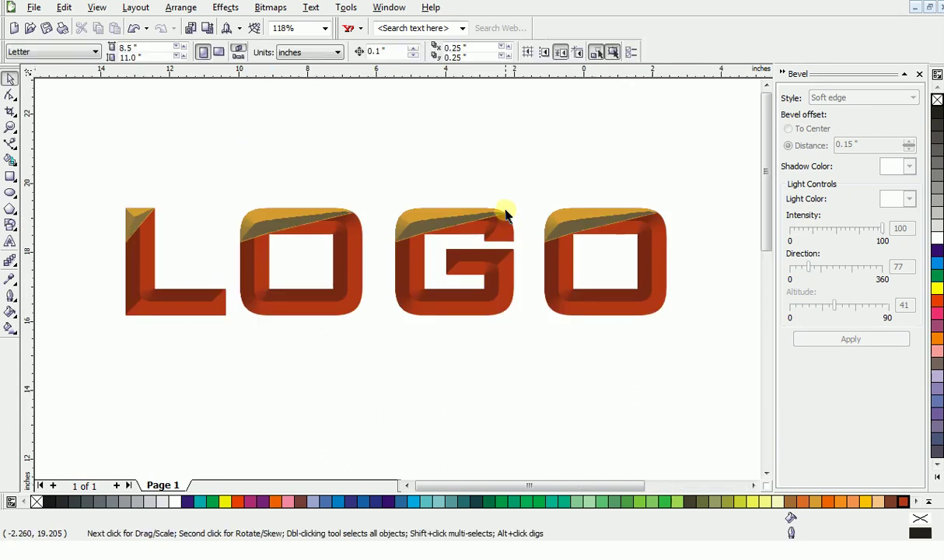
{"action": "left_click", "coordinate": [425, 216]}
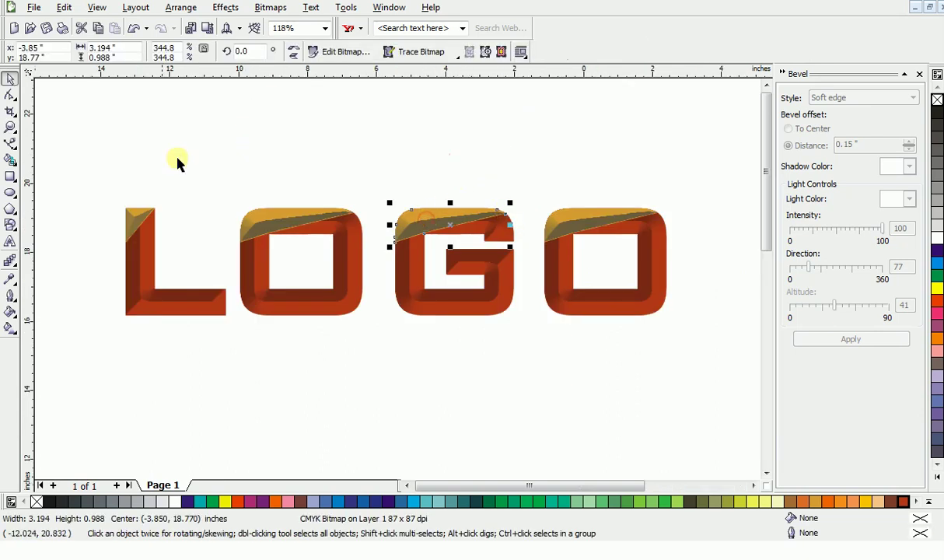
Select all objects of the LOGO wordmark, remove their outlines, and clear the selection.
{"action": "left_click_drag", "start_coordinate": [126, 159], "coordinate": [721, 342]}
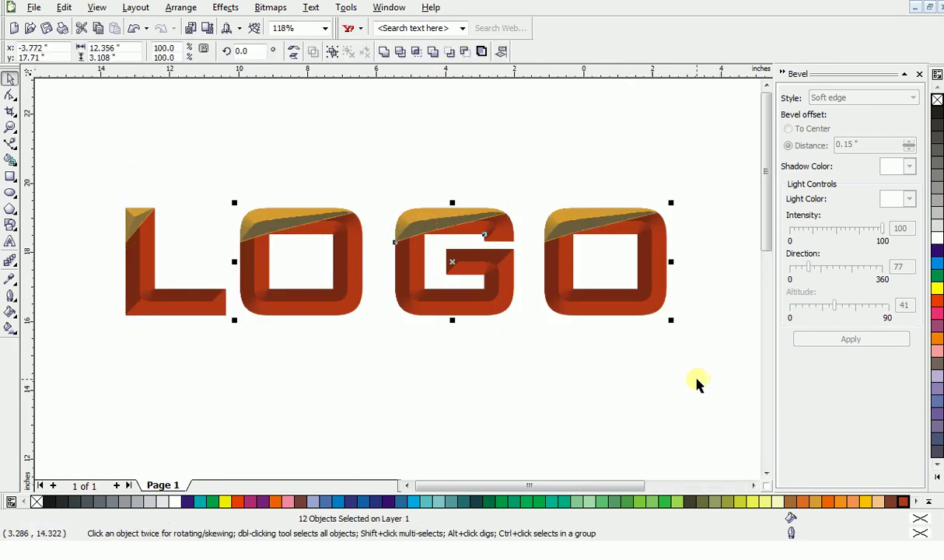
{"action": "left_click_drag", "start_coordinate": [711, 201], "coordinate": [65, 347]}
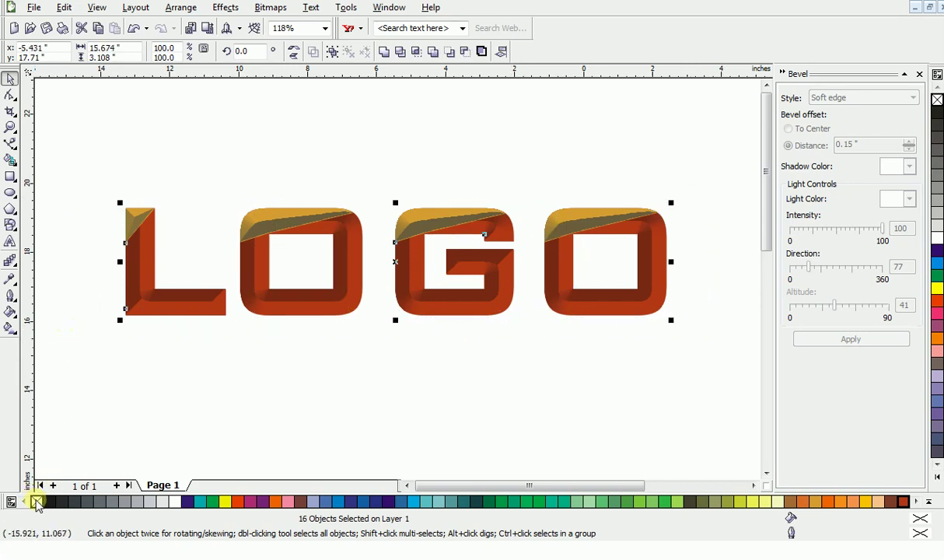
{"action": "left_click", "coordinate": [156, 388]}
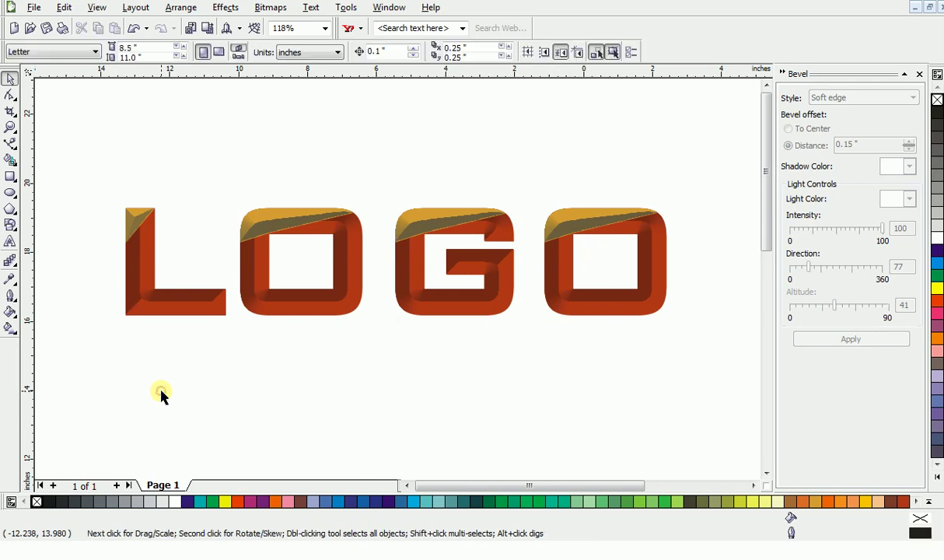
Examine the complete LOGO wordmark against the page, and frame it closely to check the finished bevels.
{"action": "key", "text": "z"}
{"action": "right_click", "coordinate": [461, 374]}
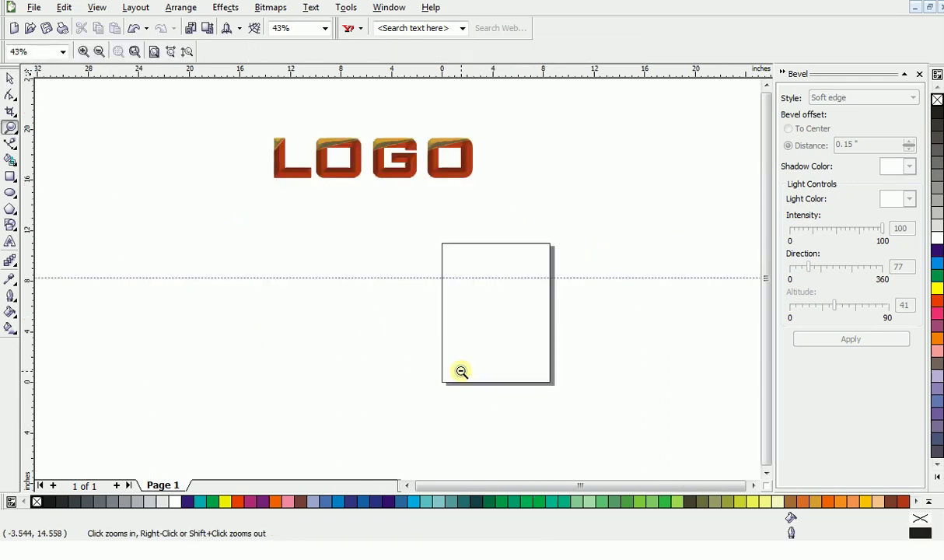
{"action": "left_click_drag", "start_coordinate": [252, 126], "coordinate": [482, 193]}
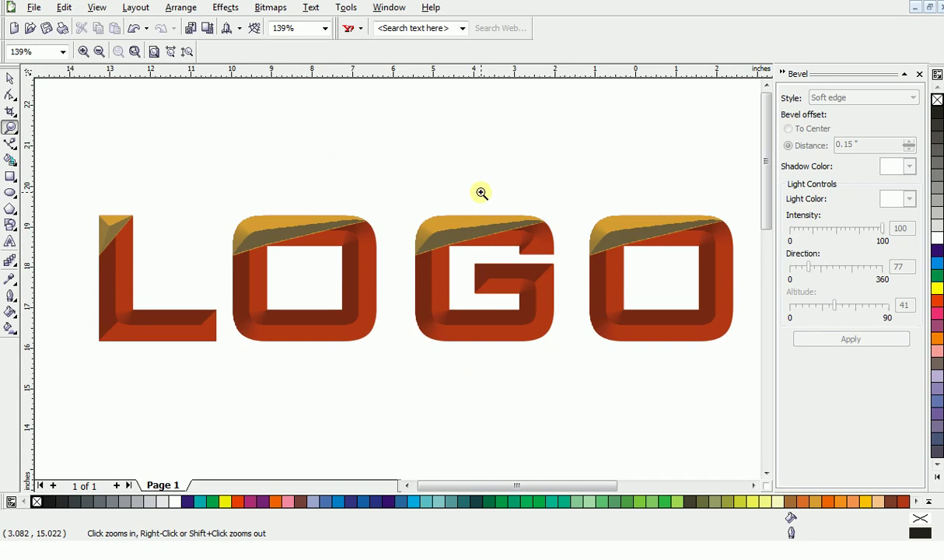
{"action": "key", "text": "space"}
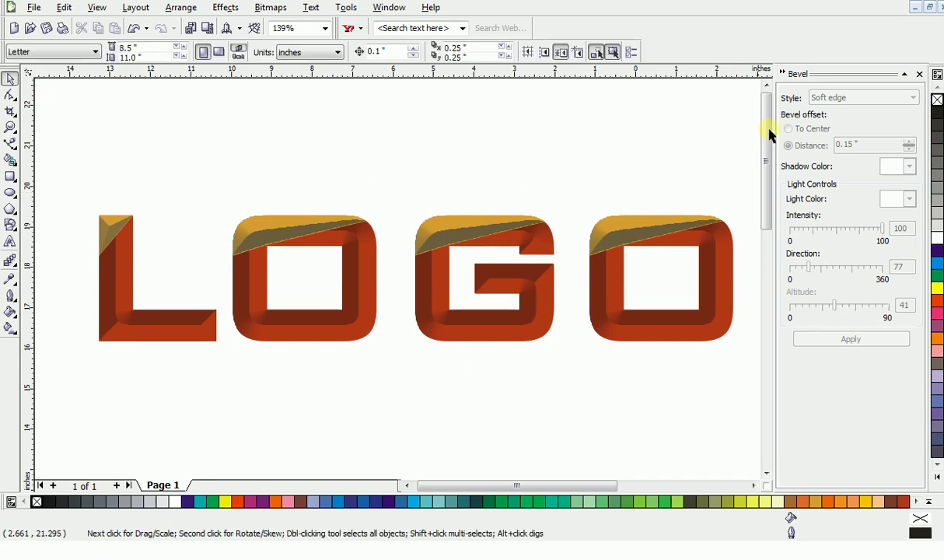